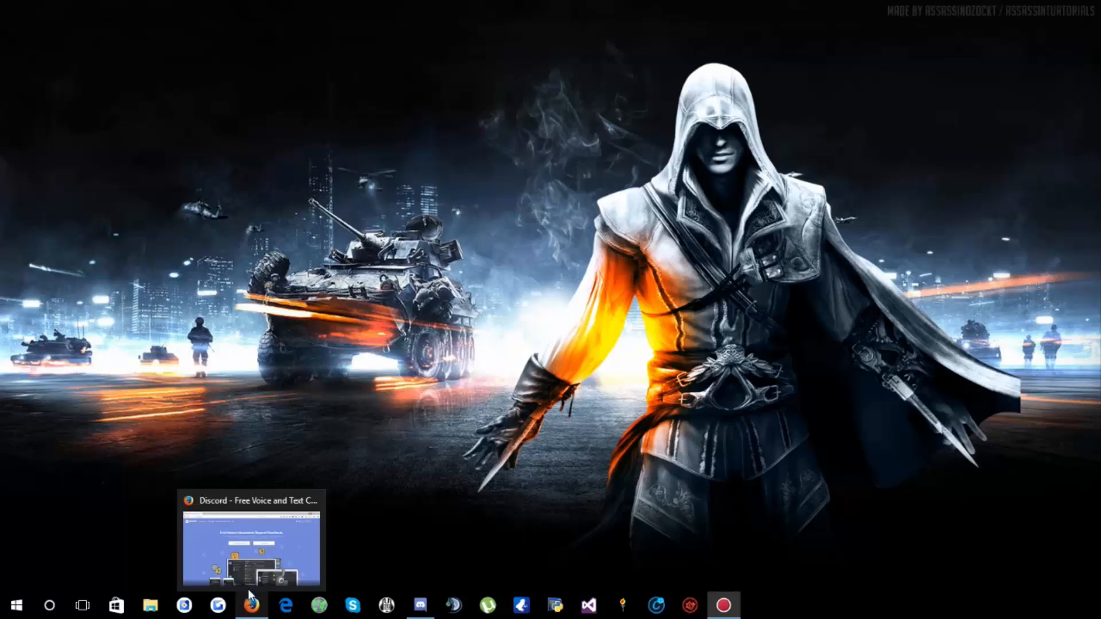
- Look at the Discord home page in Firefox, minimize it and switch to the Discord desktop app
left_click(256, 612)
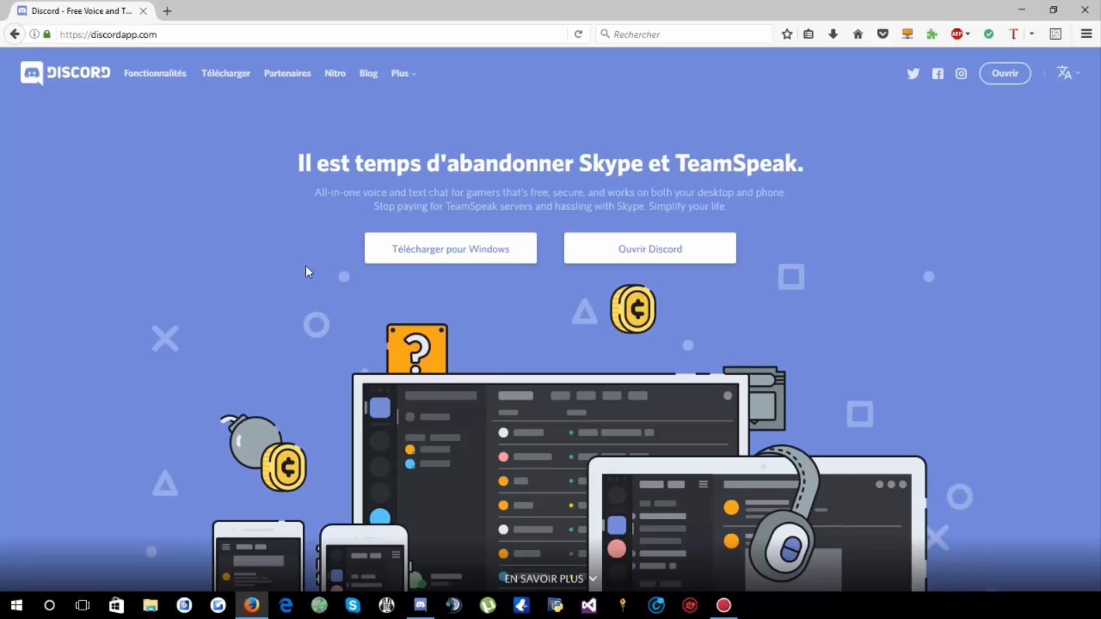
left_click(1021, 10)
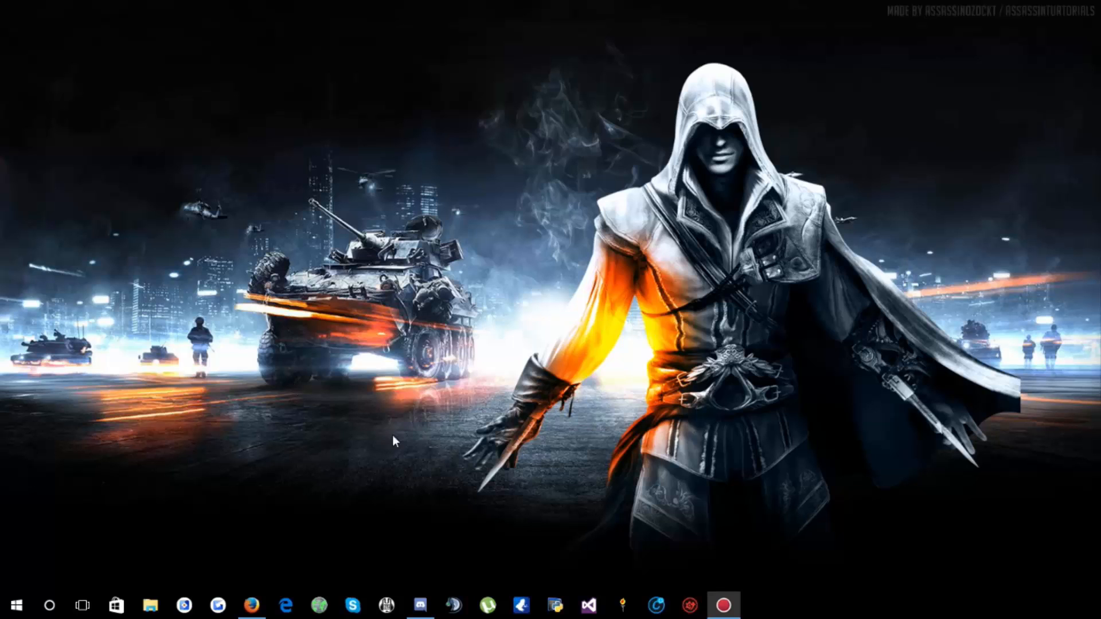
left_click(420, 606)
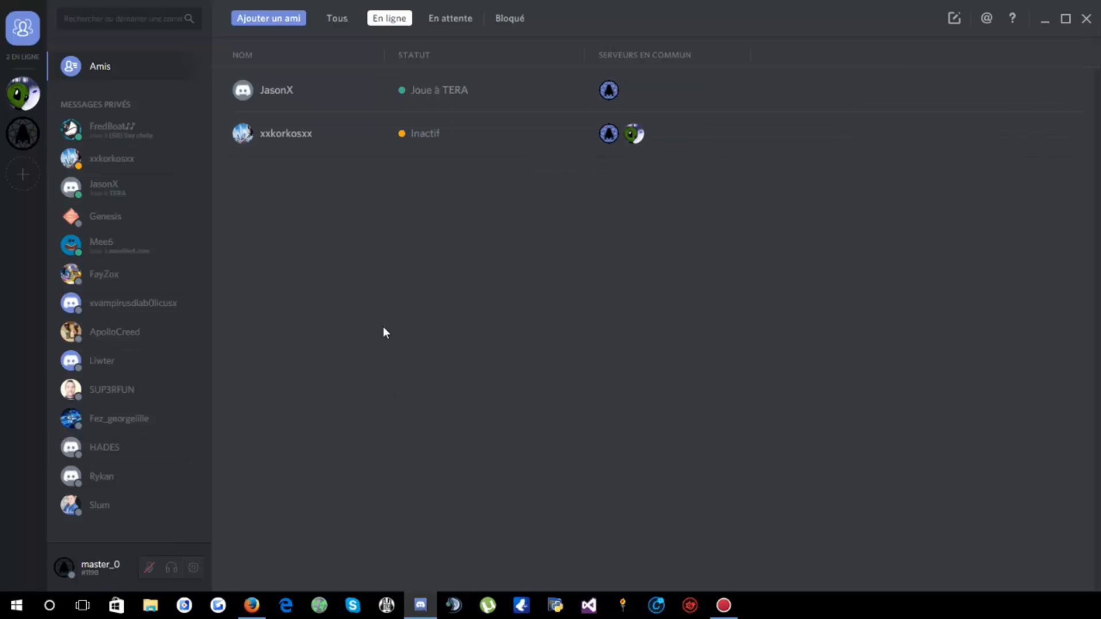
- View the available presence statuses and open the Voix page of the user settings
left_click(64, 573)
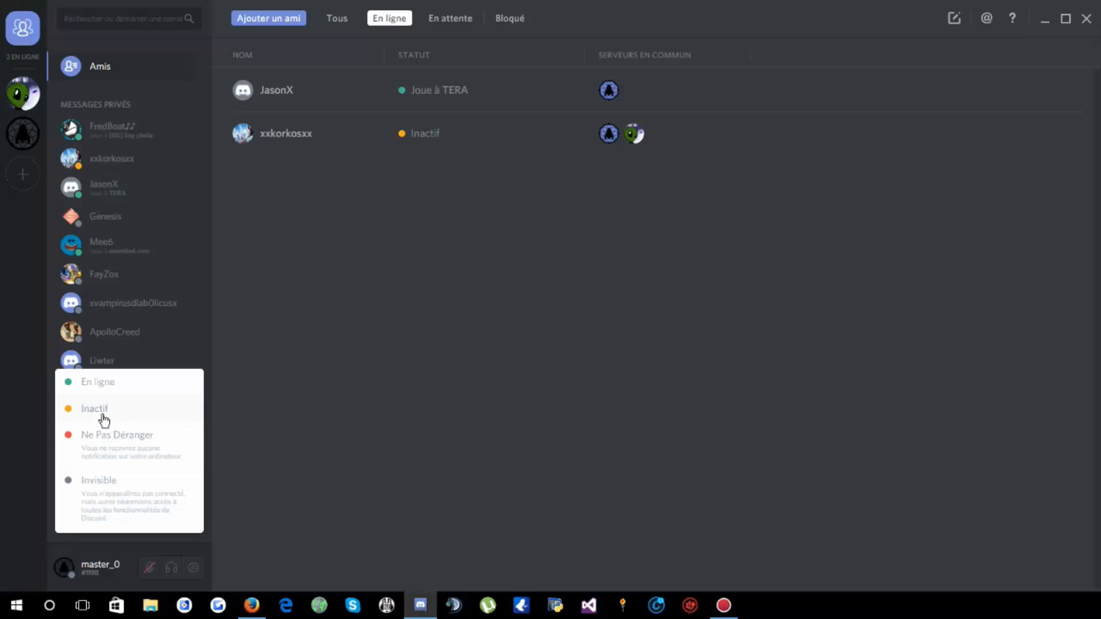
left_click(329, 517)
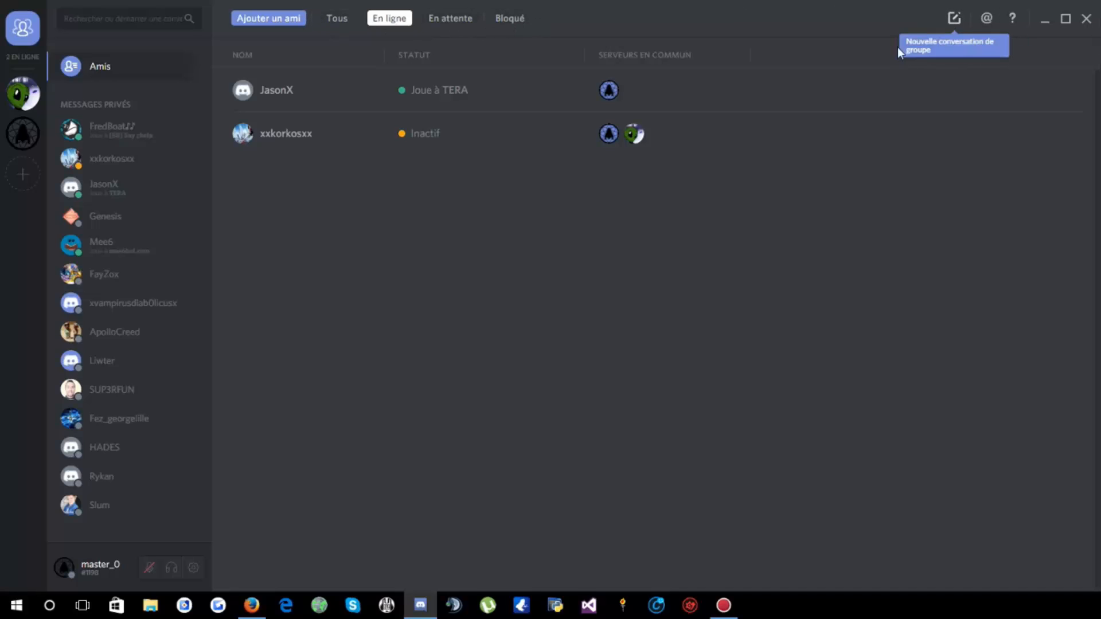
left_click(194, 568)
left_click(310, 232)
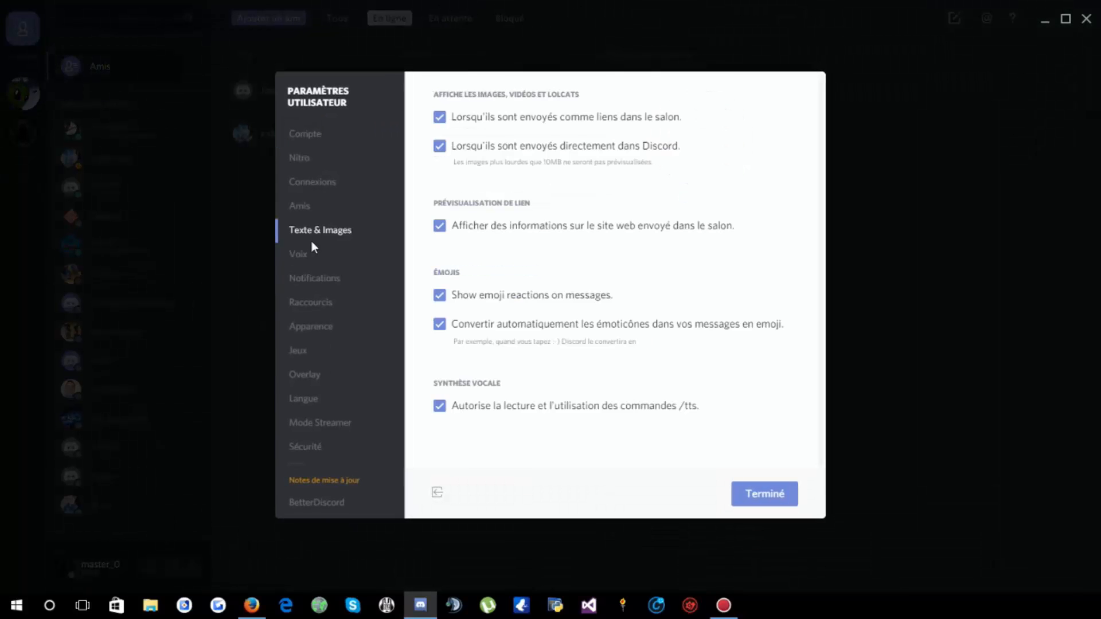
left_click(301, 254)
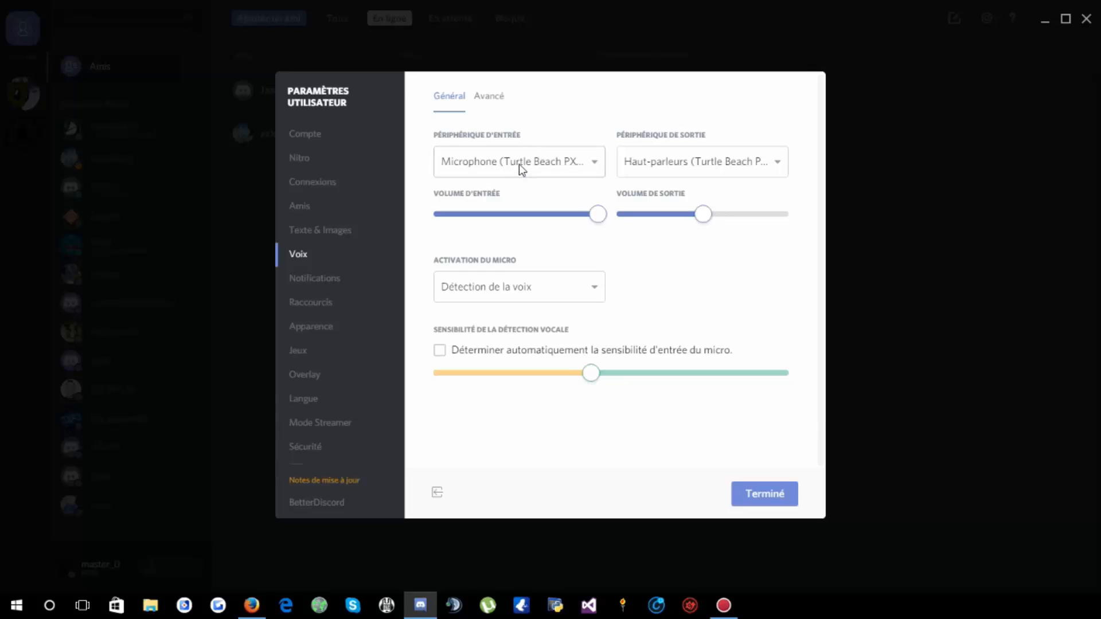
- Try Appuyer-pour-parler as the microphone activation mode and switch back to Détection de la voix
left_click(518, 289)
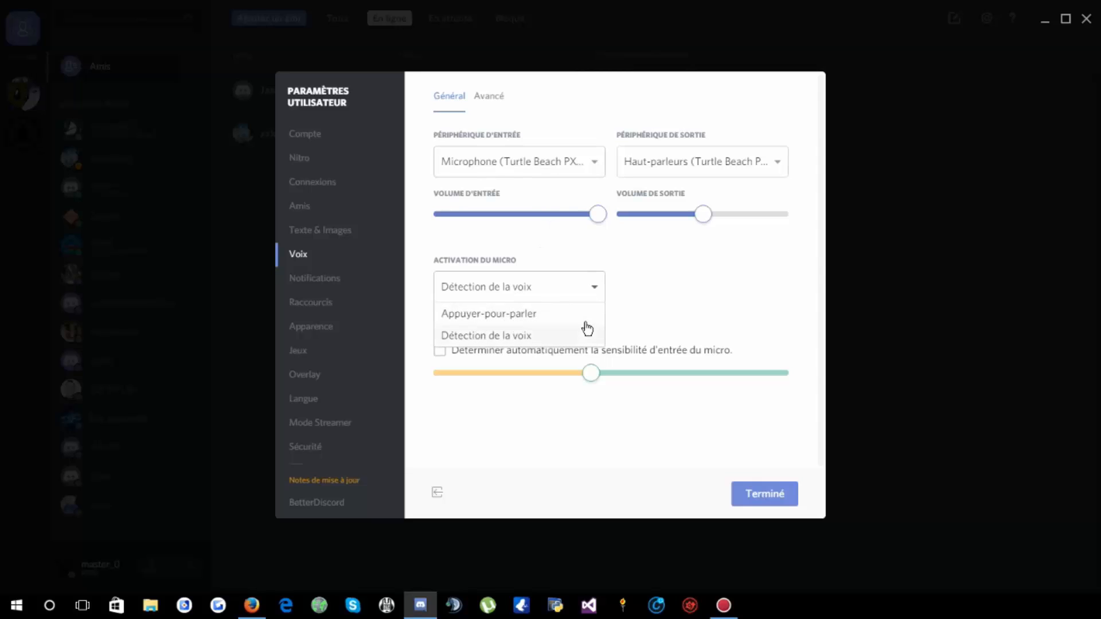
left_click(699, 308)
left_click(583, 297)
left_click(519, 314)
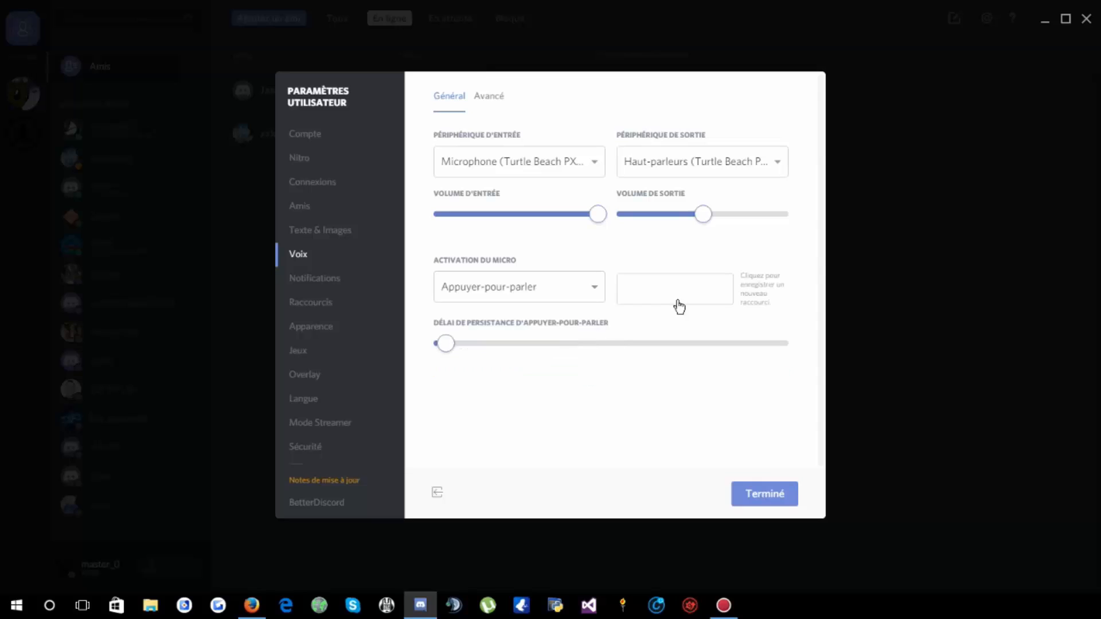
left_click(495, 286)
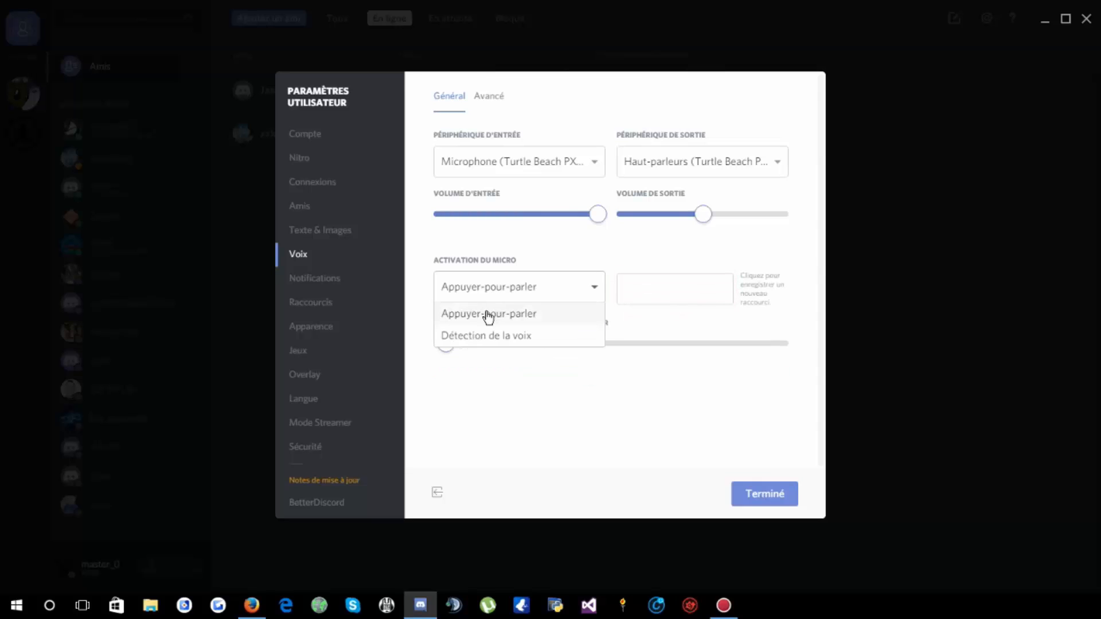
left_click(481, 337)
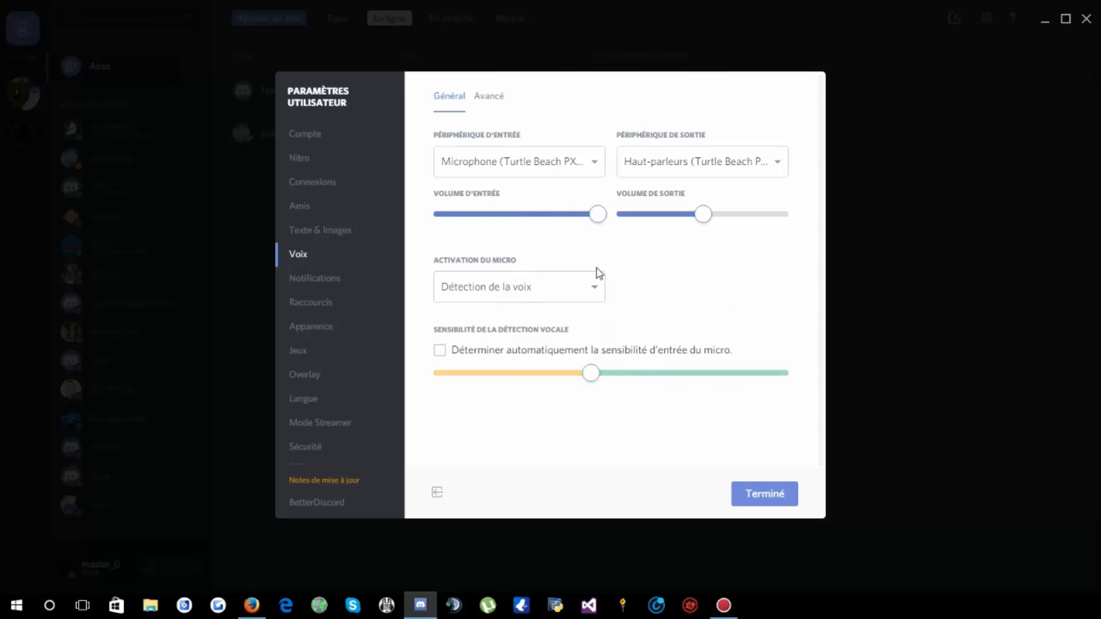
- Review the advanced voice options, including voice processing and attenuation, and close the user settings
left_click(489, 101)
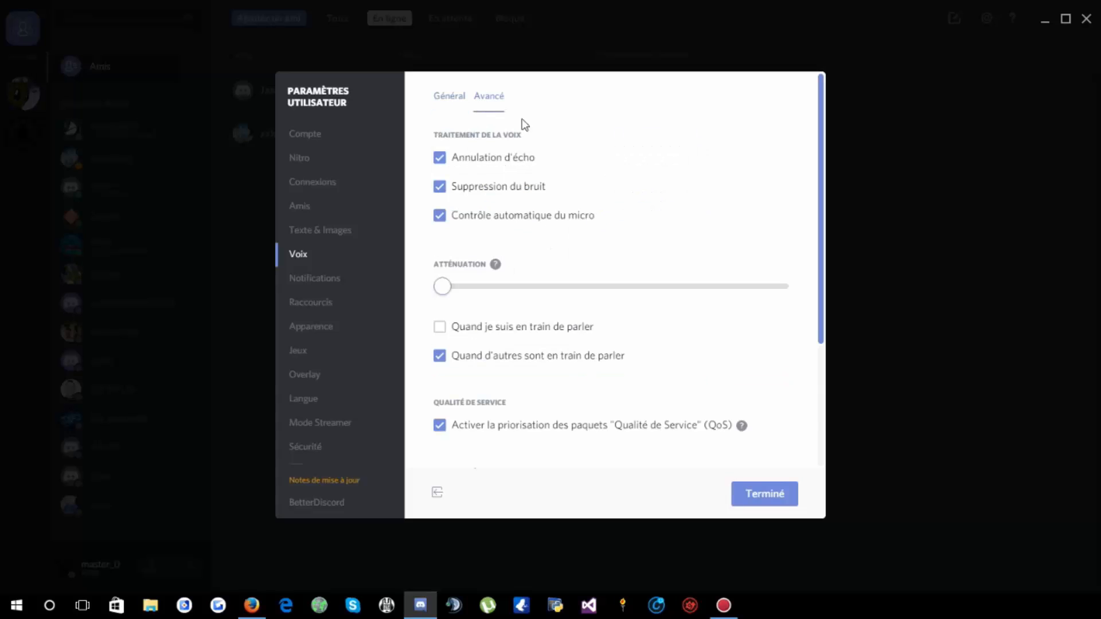
scroll(465, 361, "down", 3)
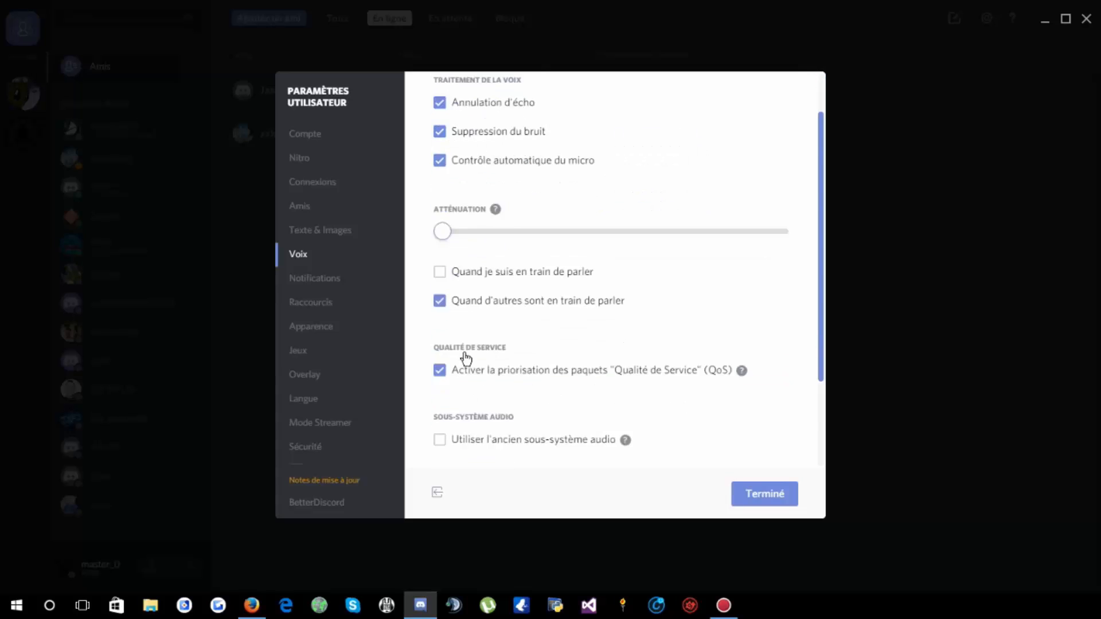
scroll(487, 382, "up", 3)
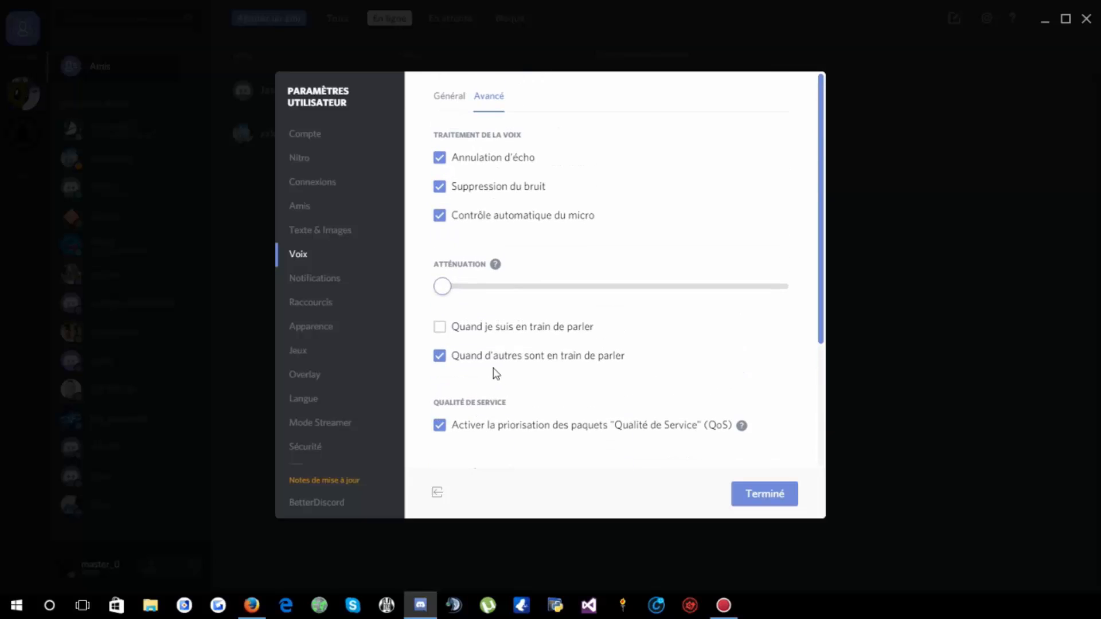
left_click(457, 102)
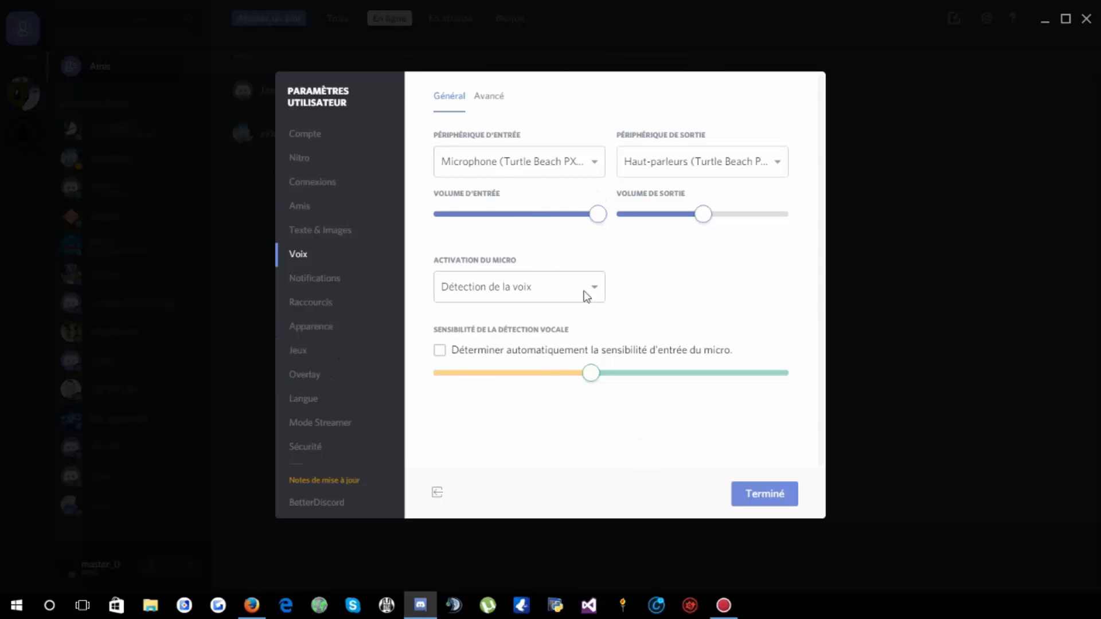
left_click(763, 502)
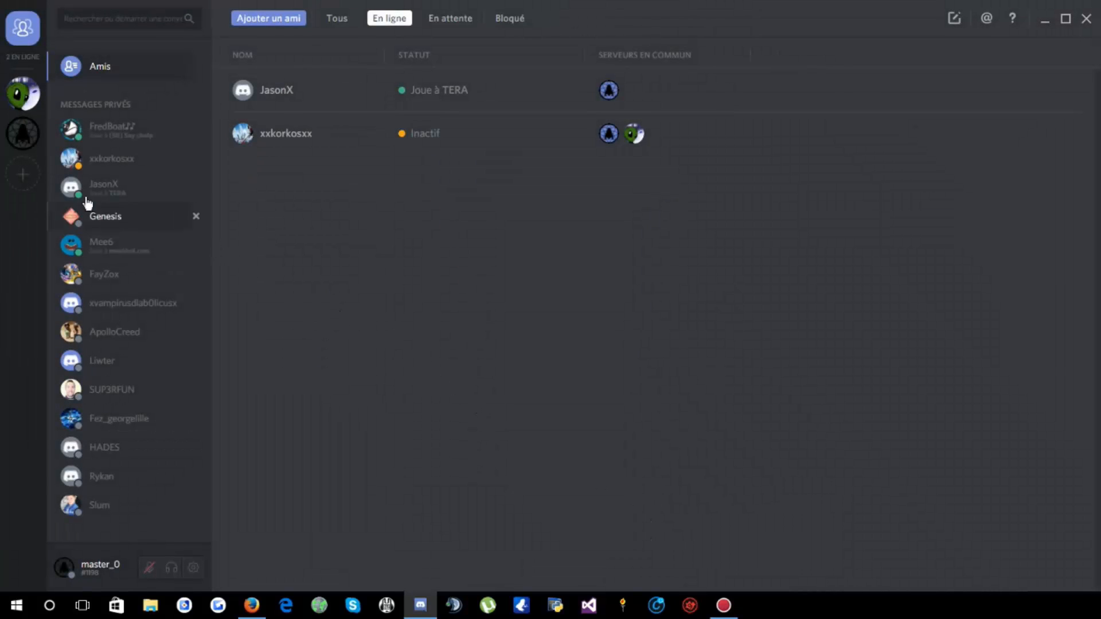
- Create a new server named "ovni" with a troll face picture as its icon
left_click(23, 178)
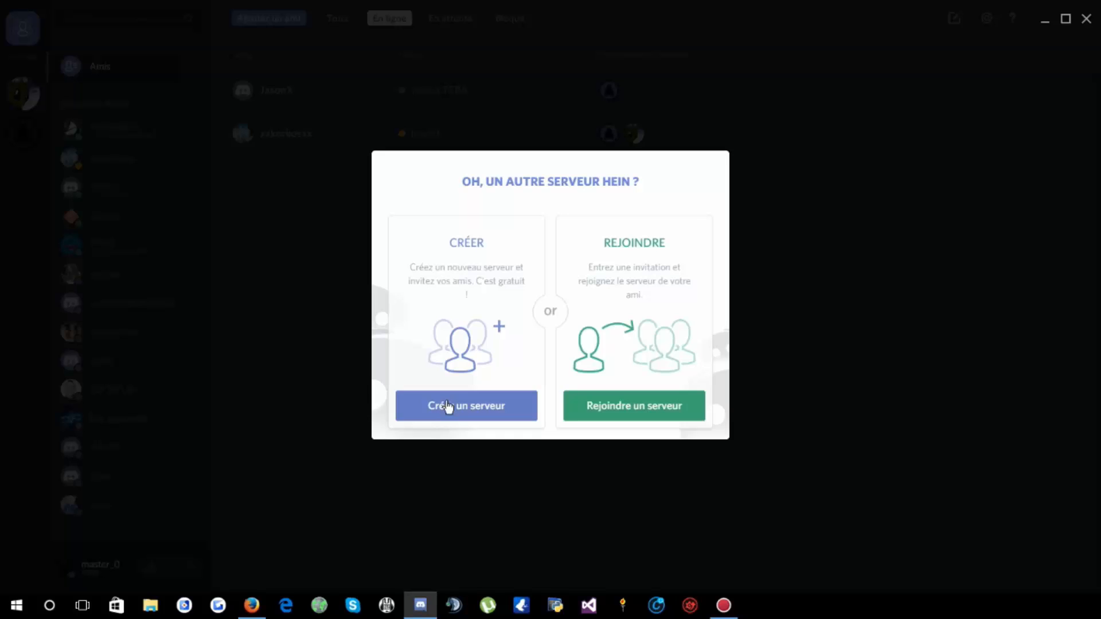
left_click(638, 412)
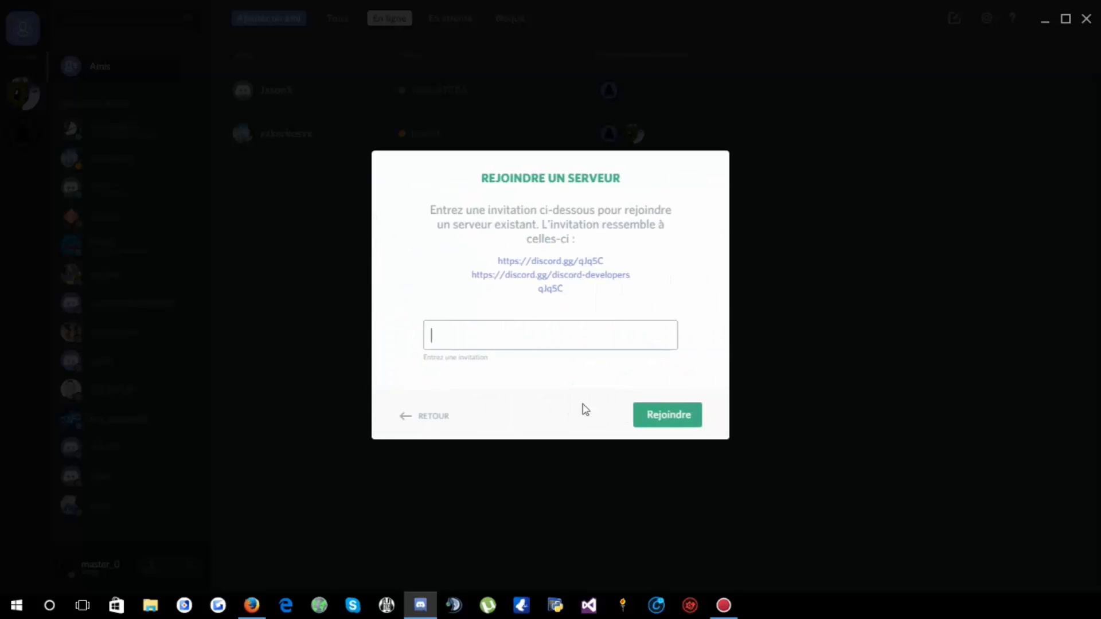
left_click(423, 421)
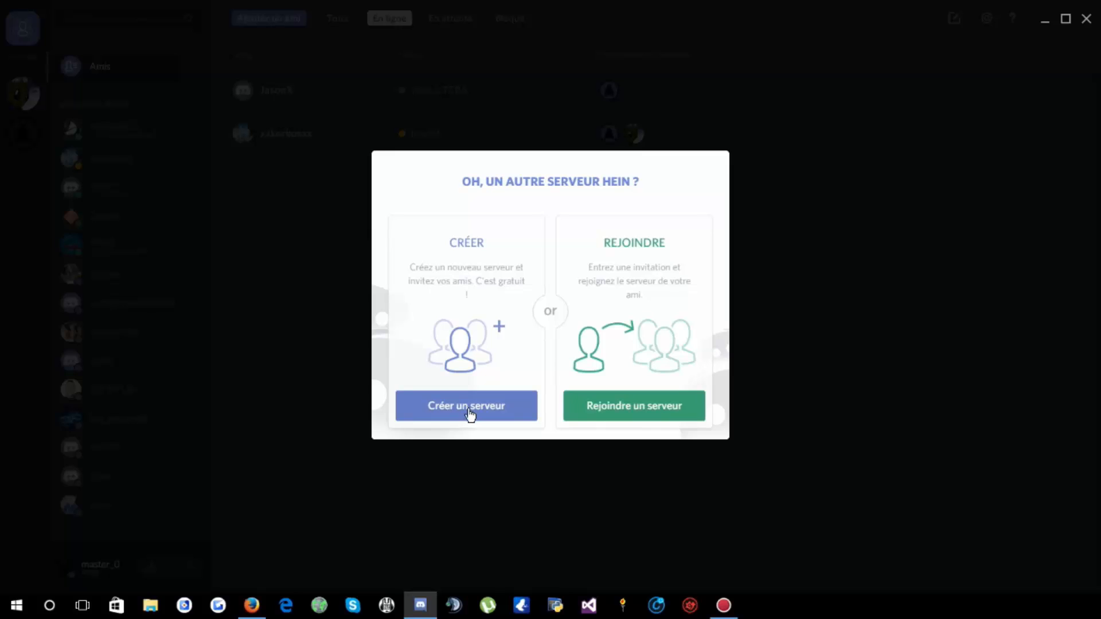
left_click(469, 412)
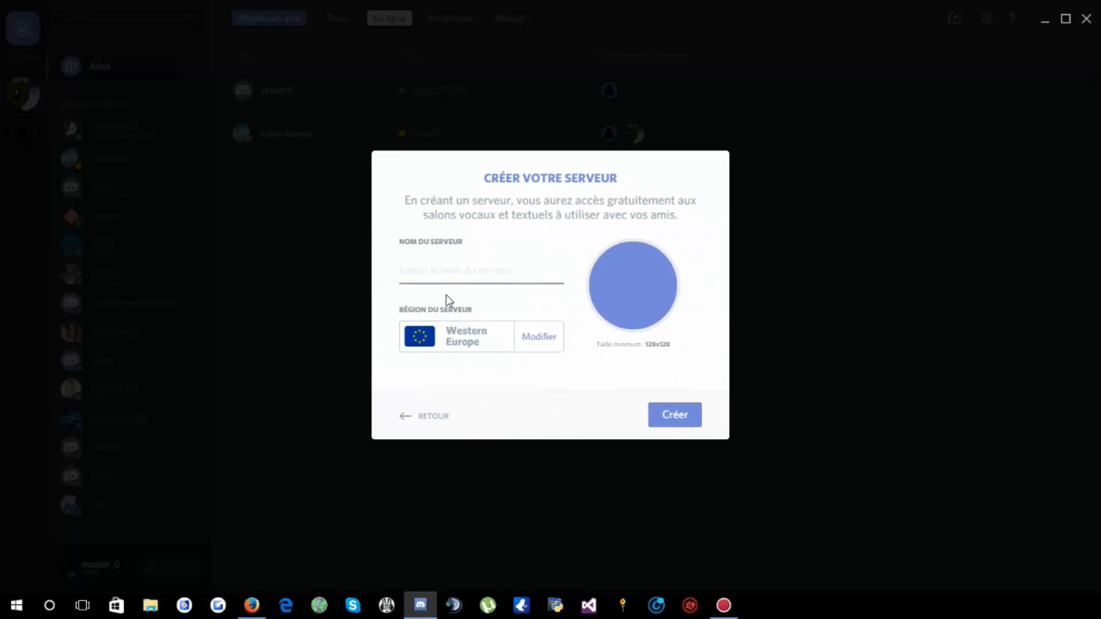
type("ovni")
left_click(635, 311)
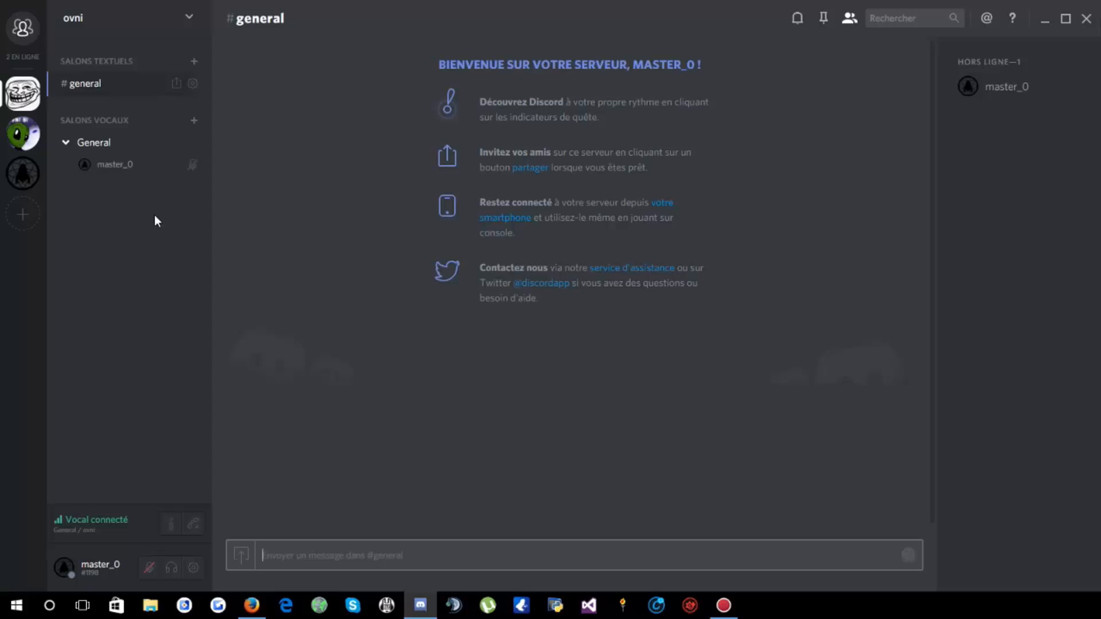
- View the invitation link for the ovni server and its expiry and usage options, and close the invitation dialog
left_click(100, 28)
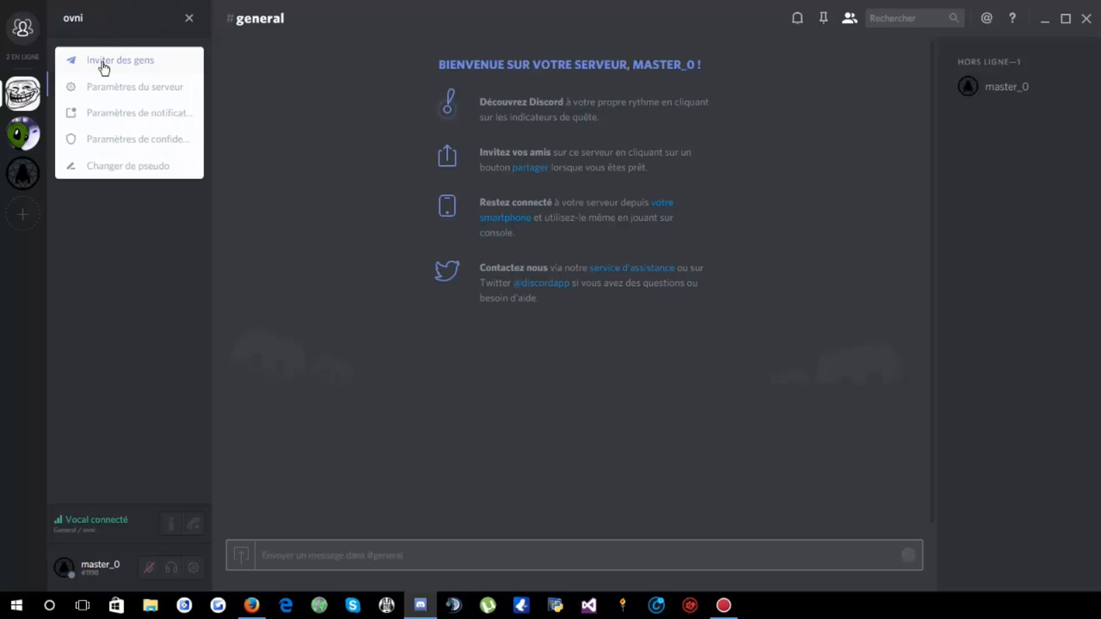
left_click(108, 26)
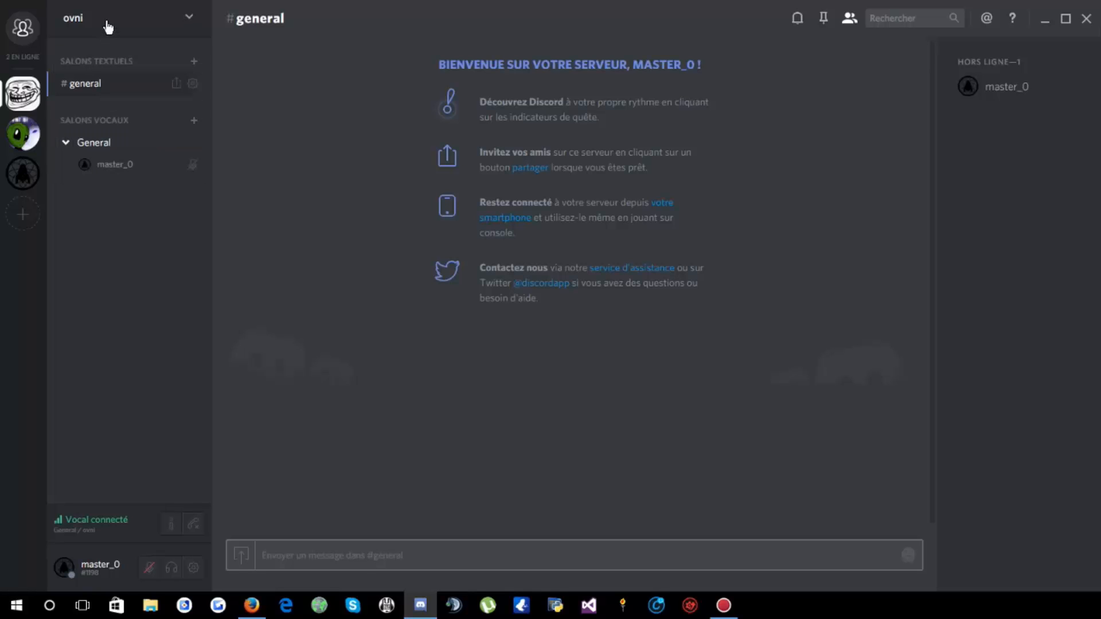
left_click(191, 20)
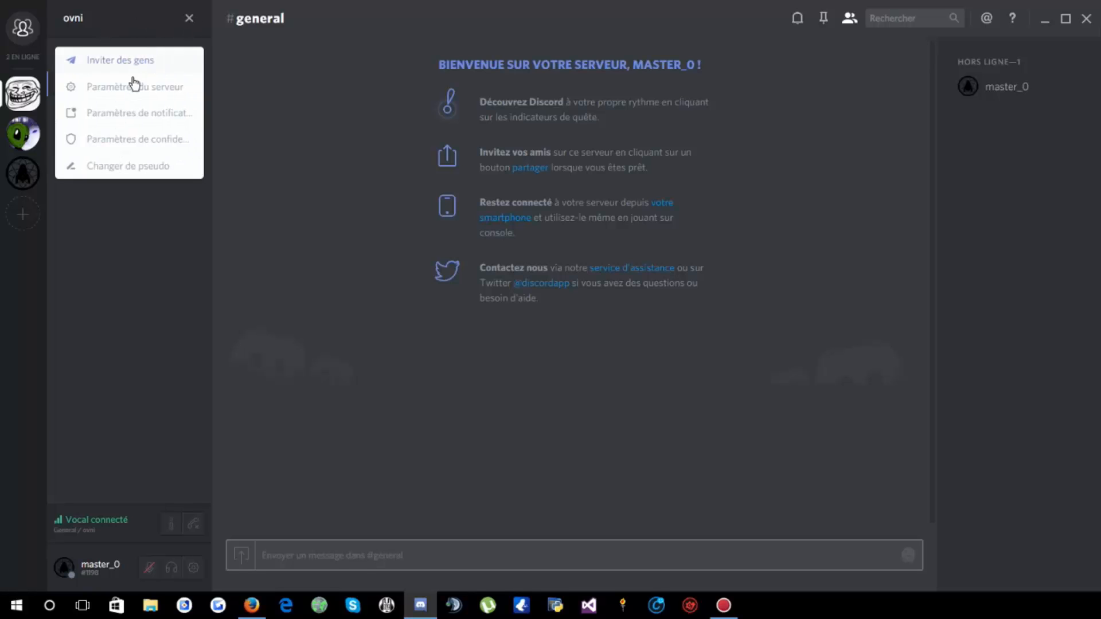
left_click(96, 62)
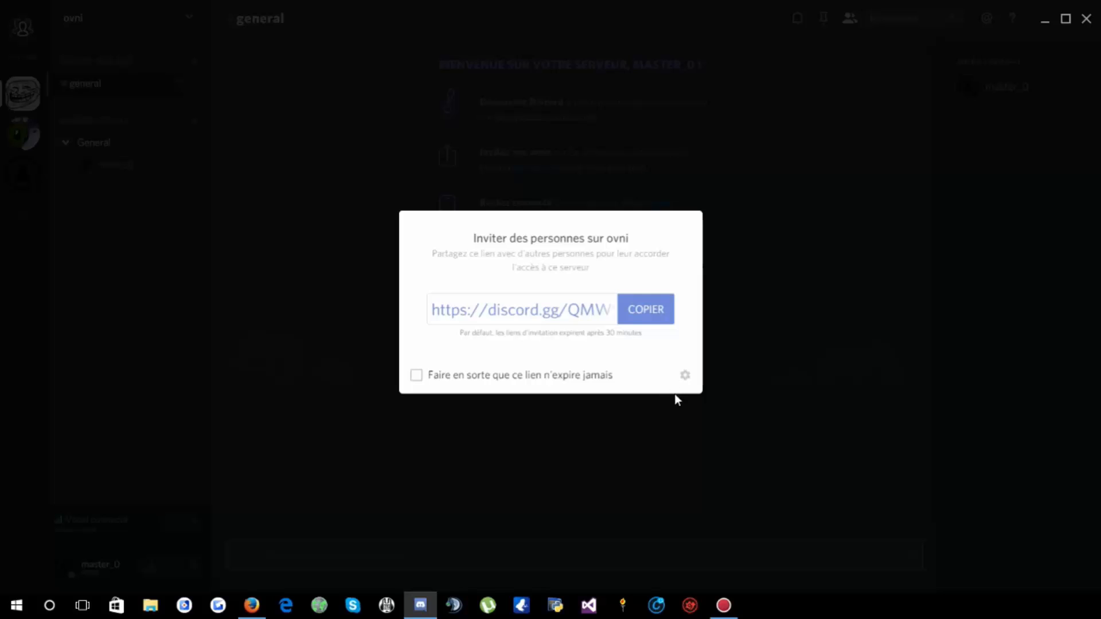
left_click(682, 378)
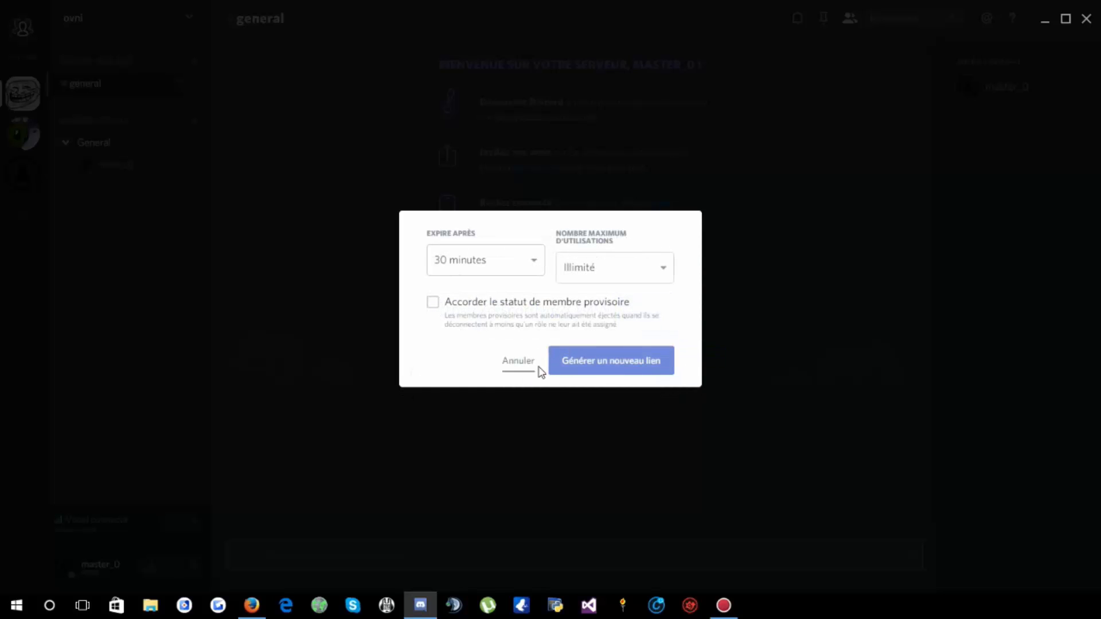
left_click(519, 361)
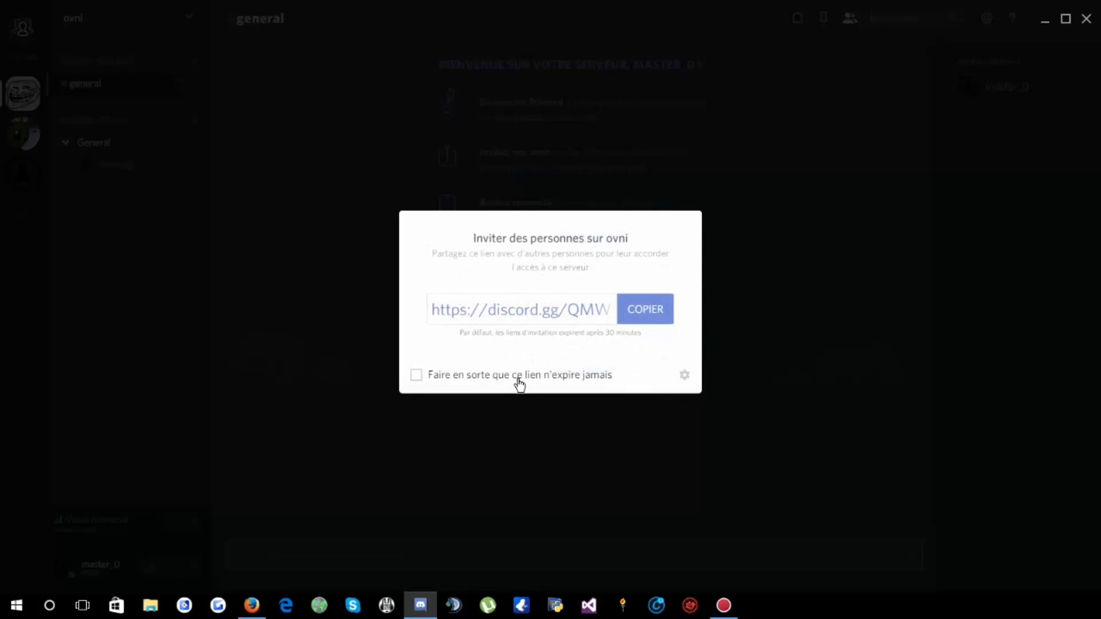
left_click(449, 430)
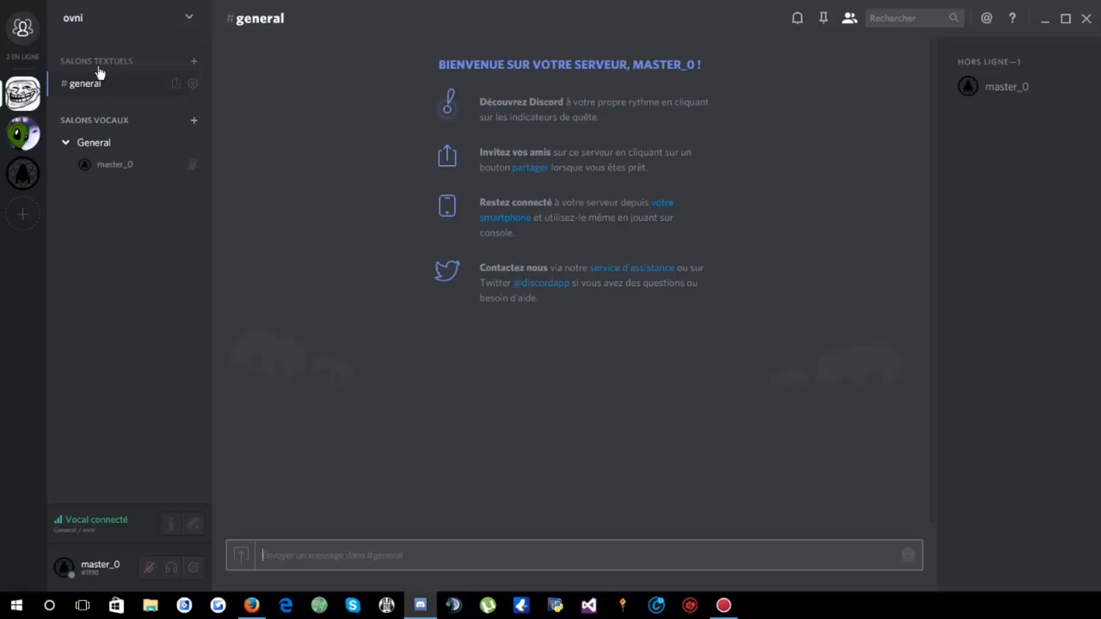
- Create a text channel named "ovni" on the server
left_click(194, 60)
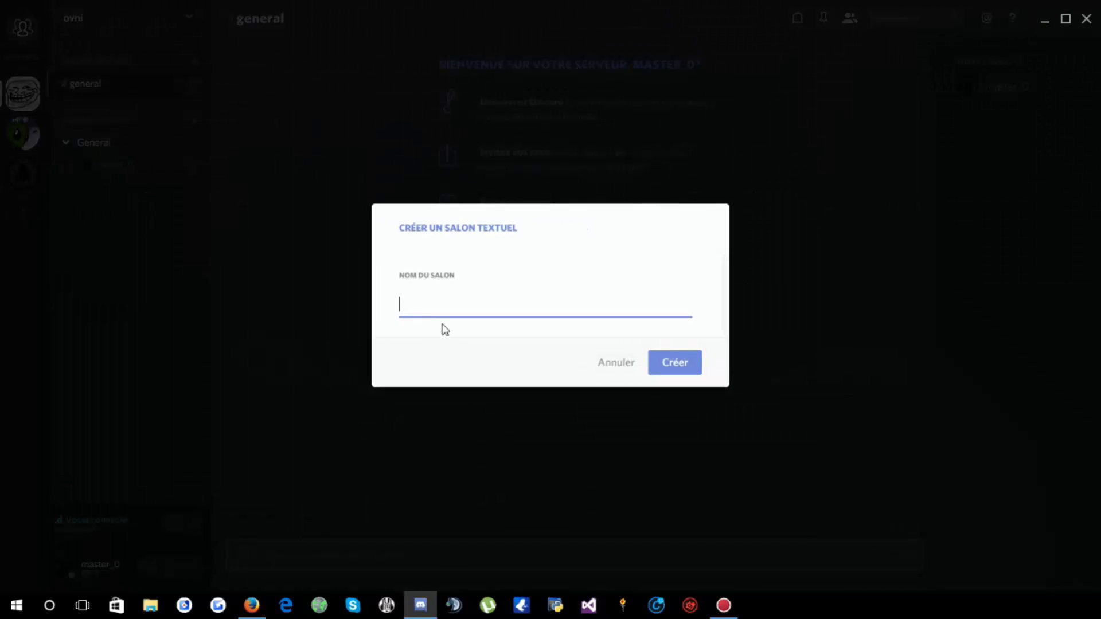
type("ovni")
key("Return")
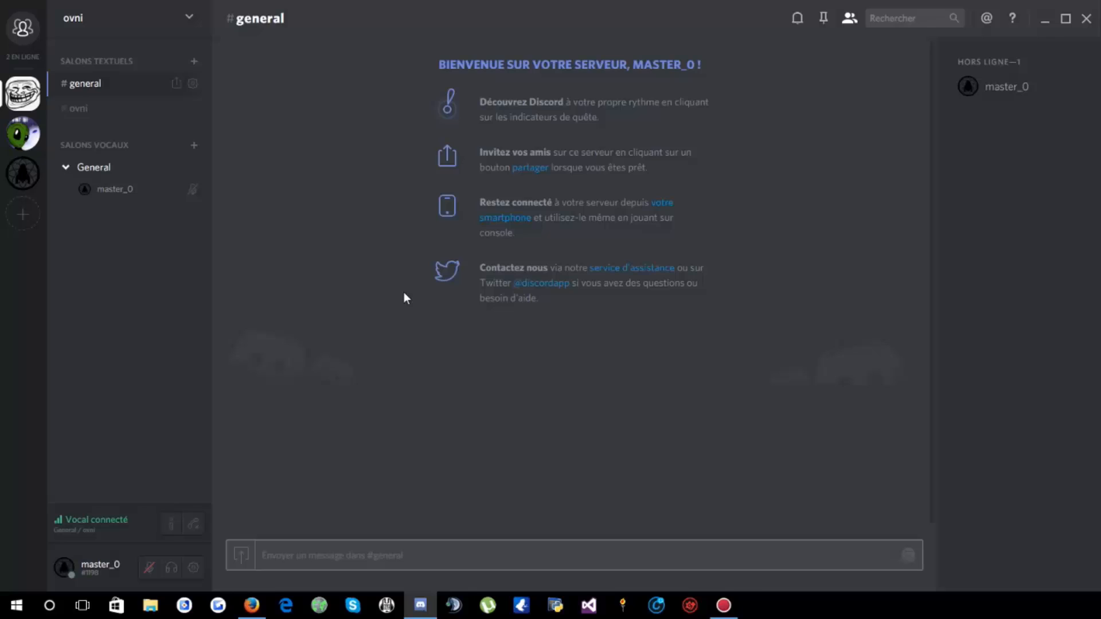
- Open the settings of the ovni text channel and examine its invitations, webhooks and permissions
left_click(138, 111)
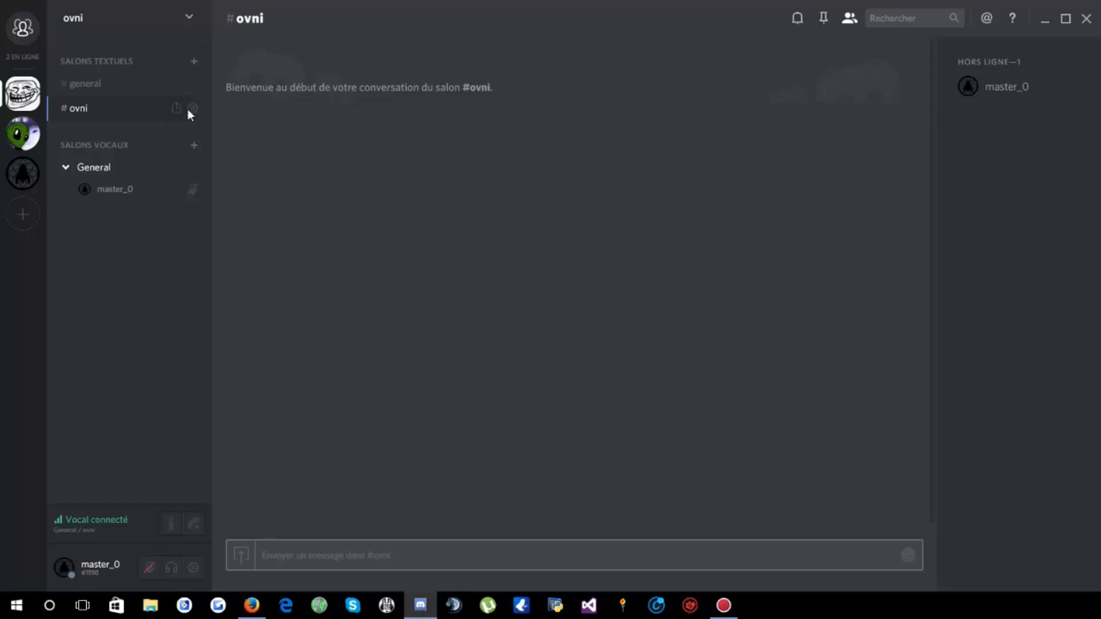
left_click(189, 109)
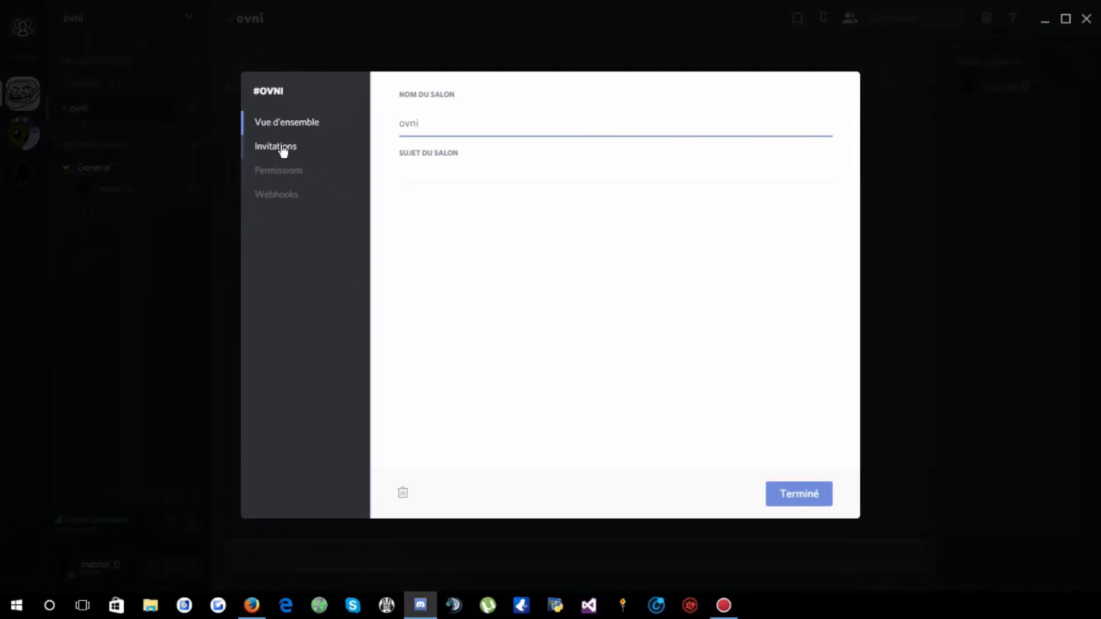
left_click(282, 148)
left_click(286, 175)
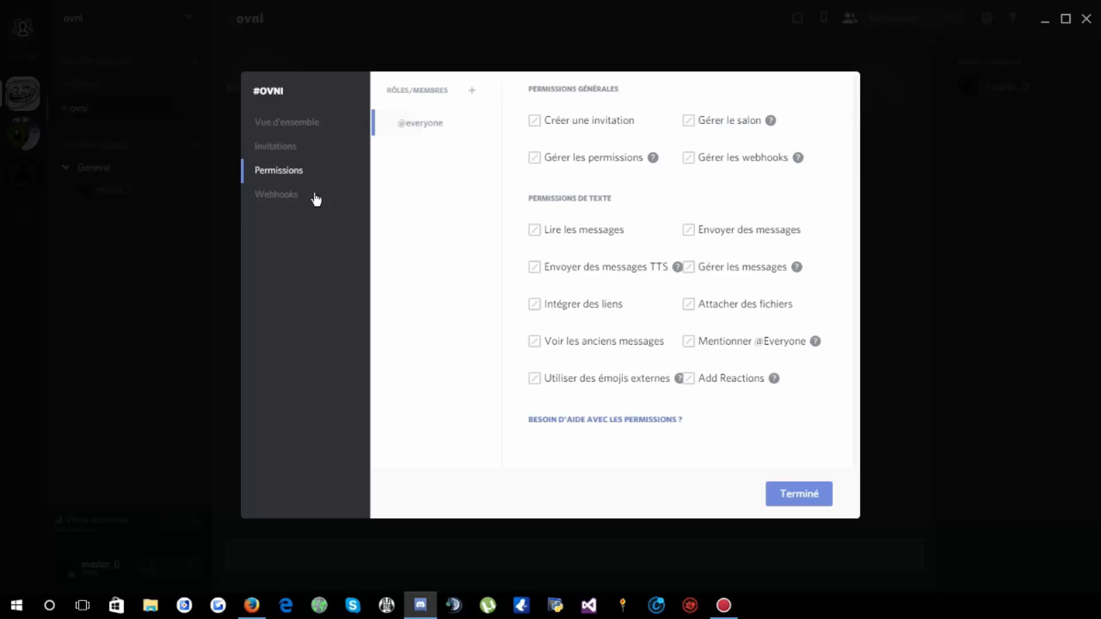
left_click(301, 200)
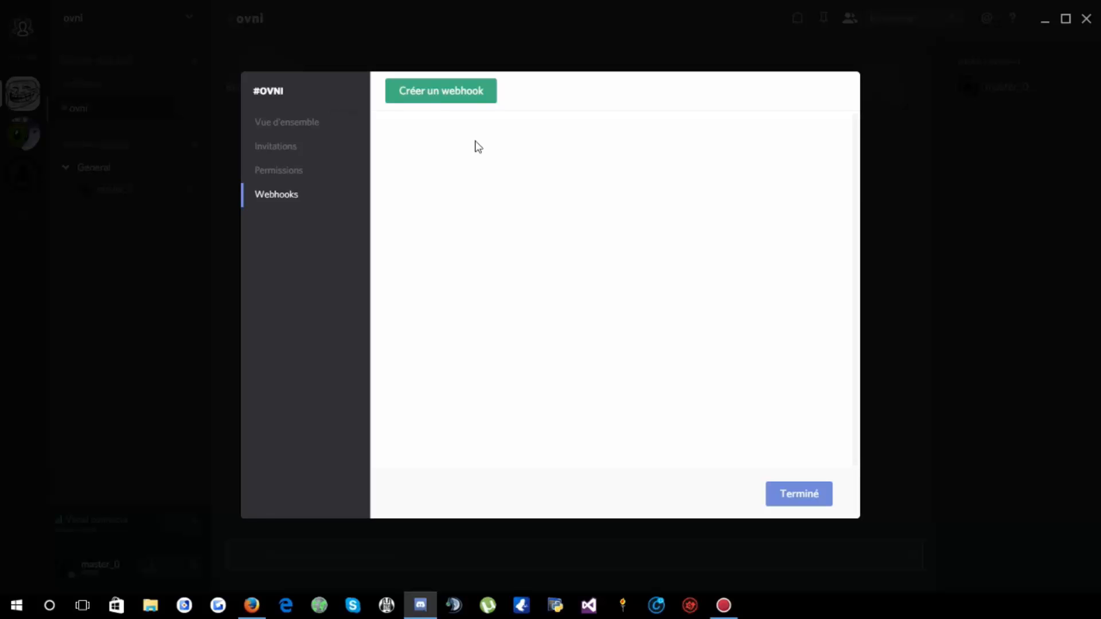
left_click(309, 172)
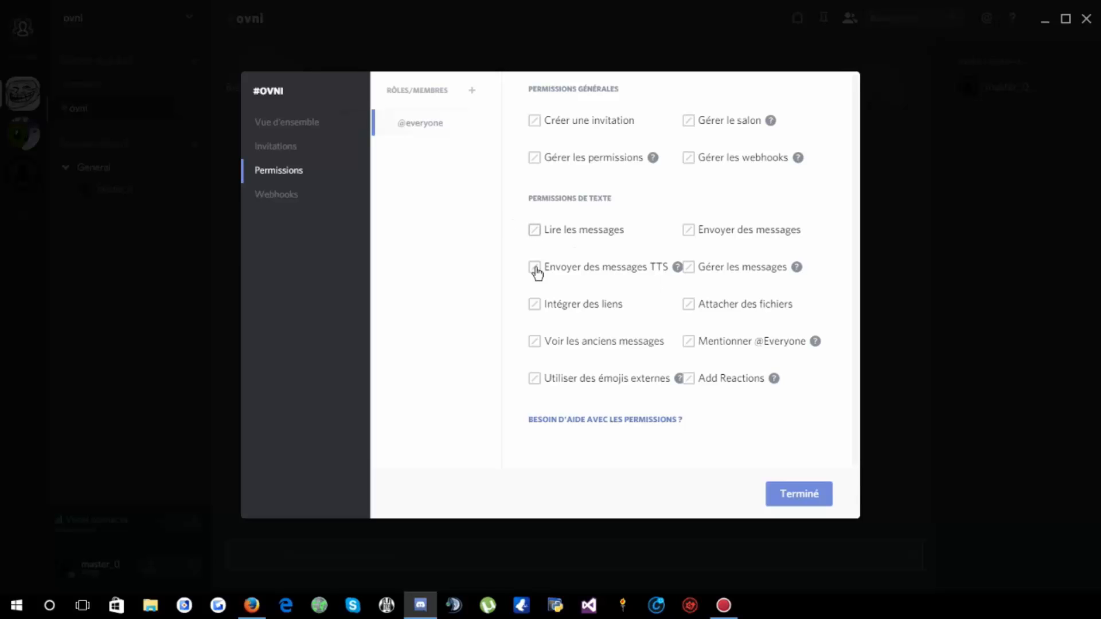
left_click(535, 229)
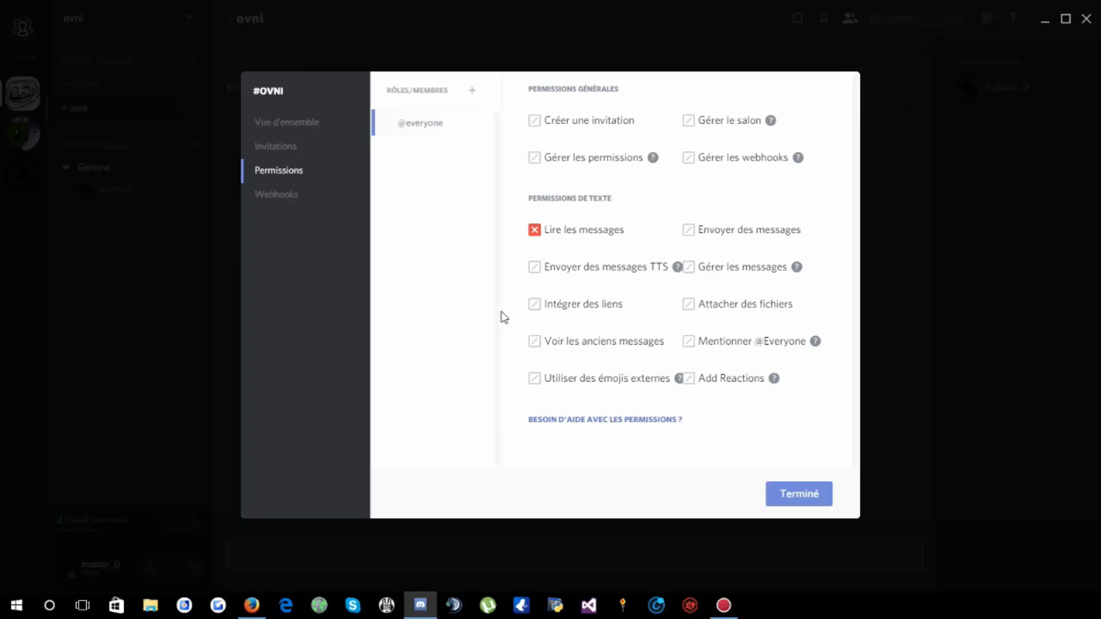
left_click(534, 342)
left_click(534, 342)
left_click(541, 232)
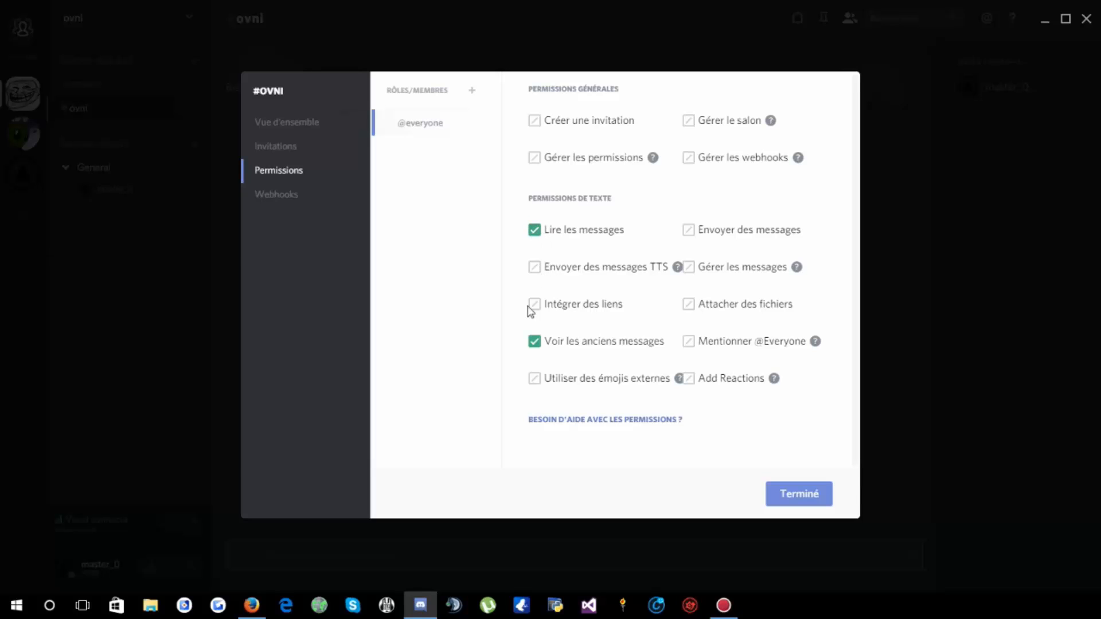
left_click(537, 343)
left_click(538, 233)
left_click(809, 500)
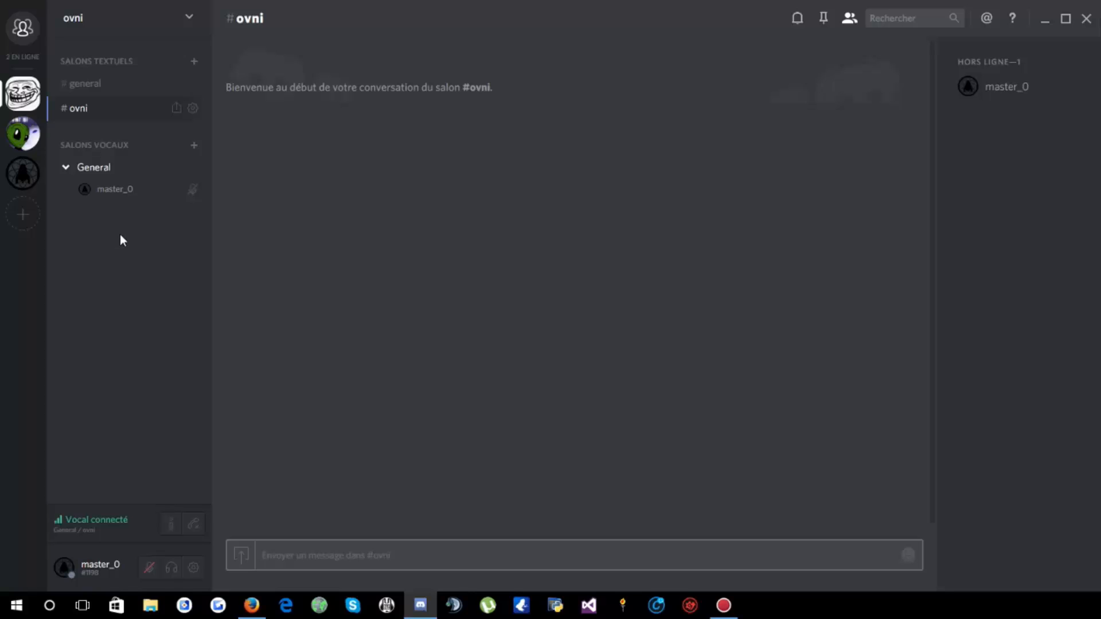
- Create a voice channel named "afk" on the server
left_click(106, 147)
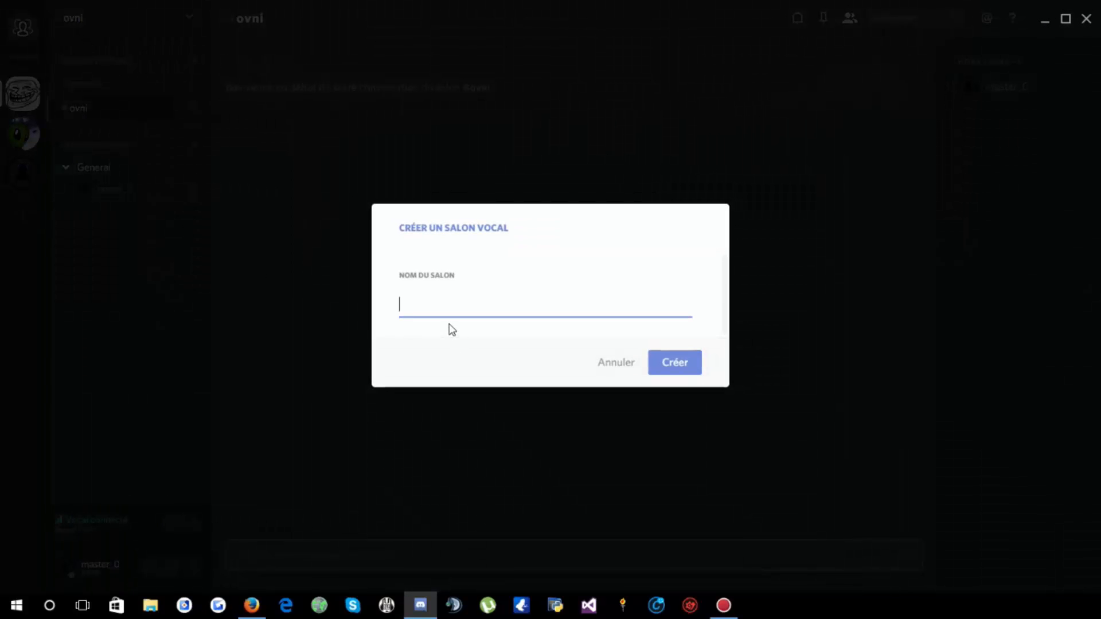
type("afk")
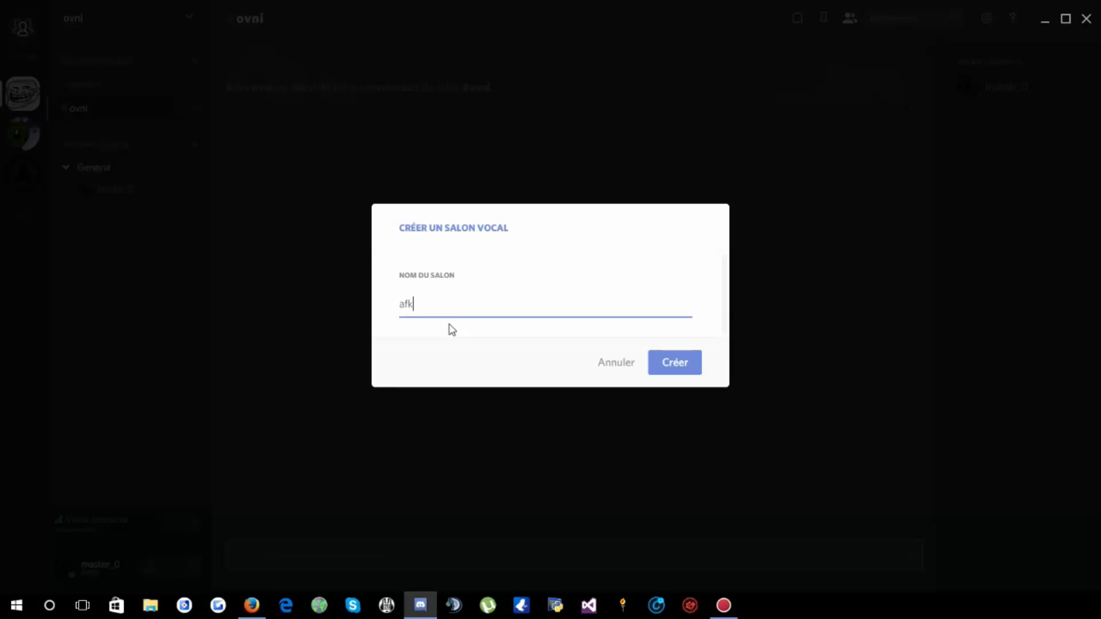
left_click(689, 364)
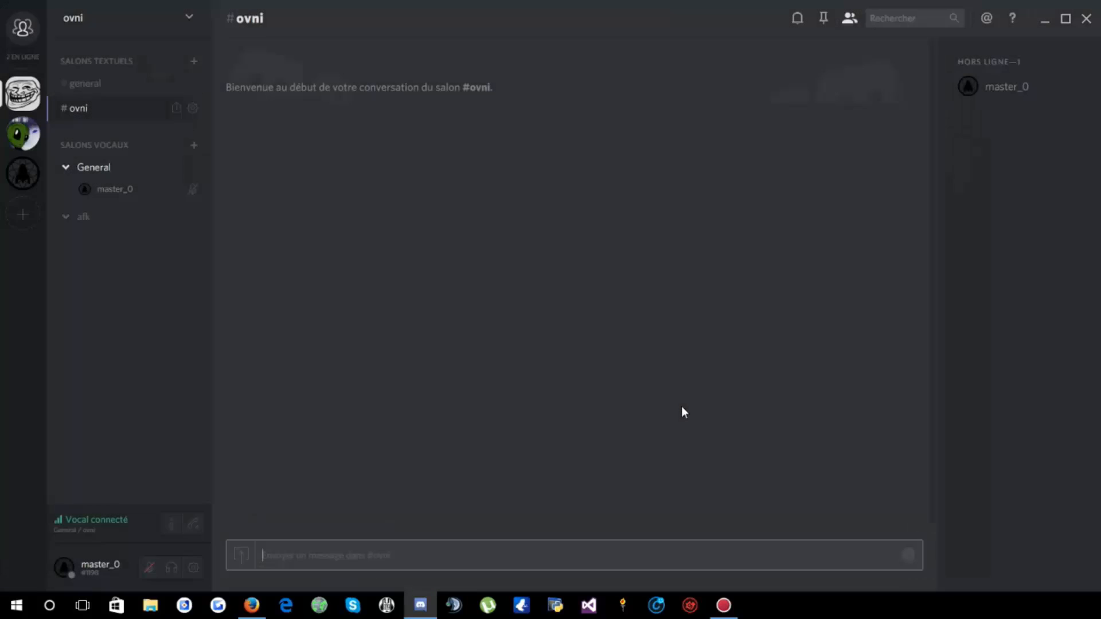
- Create a voice channel named "ovni" on the server
left_click(103, 151)
type("o")
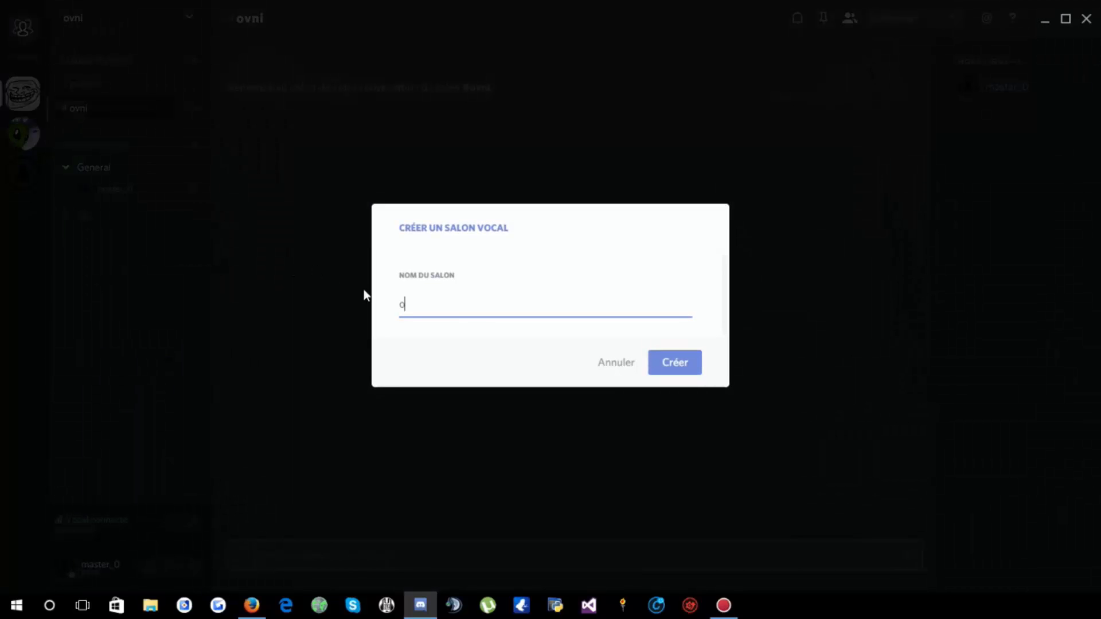
type("vni")
key("Return")
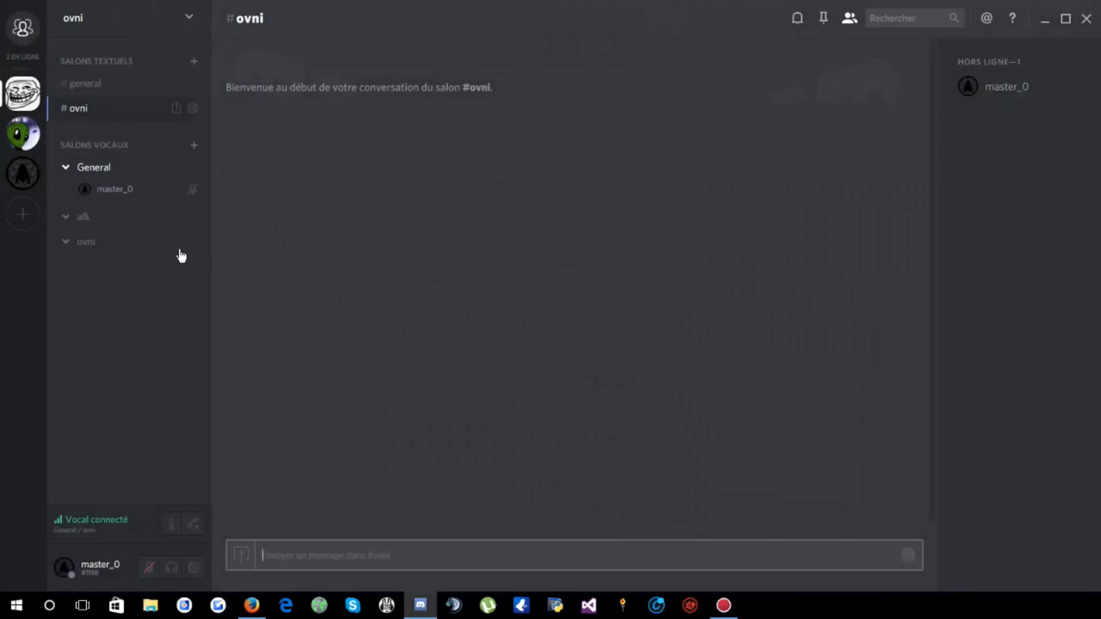
- Switch from the afk voice channel to the ovni voice channel, and move ovni above afk in the list
left_click(135, 218)
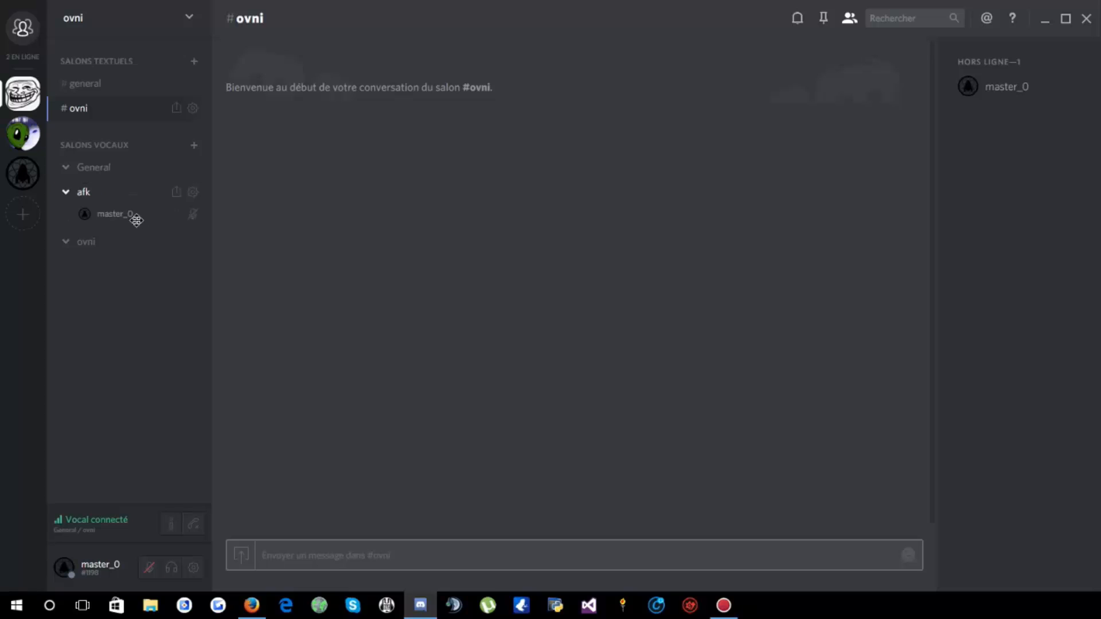
left_click(113, 239)
mouse_move(108, 225)
left_mouse_down()
mouse_move(109, 202)
mouse_move(100, 208)
left_mouse_up()
left_click(192, 193)
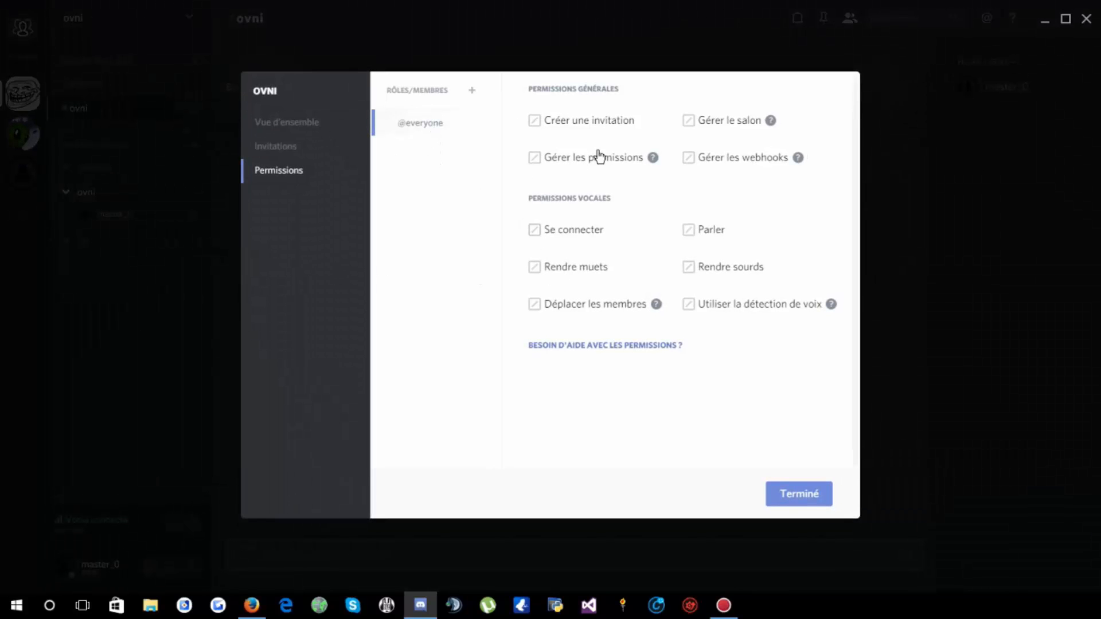
left_click(535, 232)
left_click(688, 234)
left_click(690, 237)
left_click(690, 236)
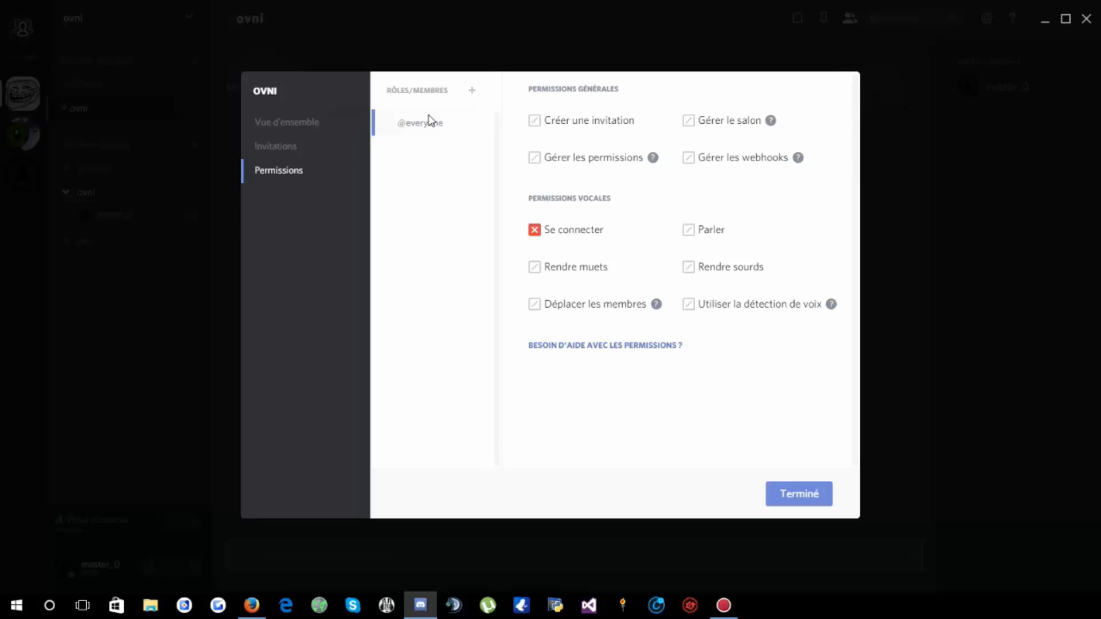
- View the roles and members that can be added to the voice channel's permissions, and finish the channel settings
left_click(405, 91)
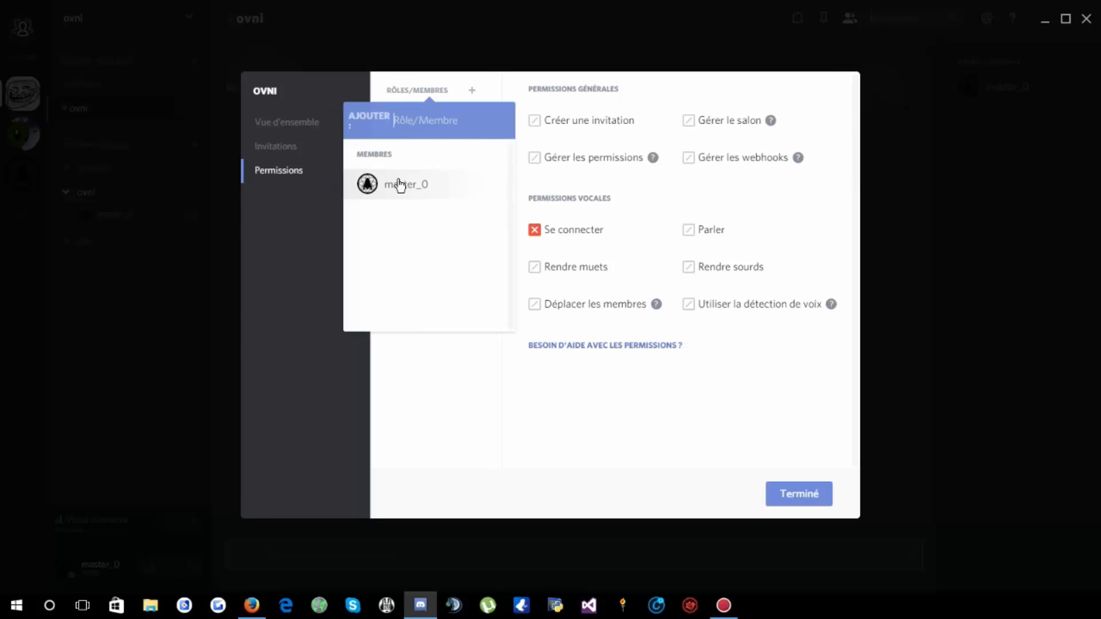
left_click(422, 407)
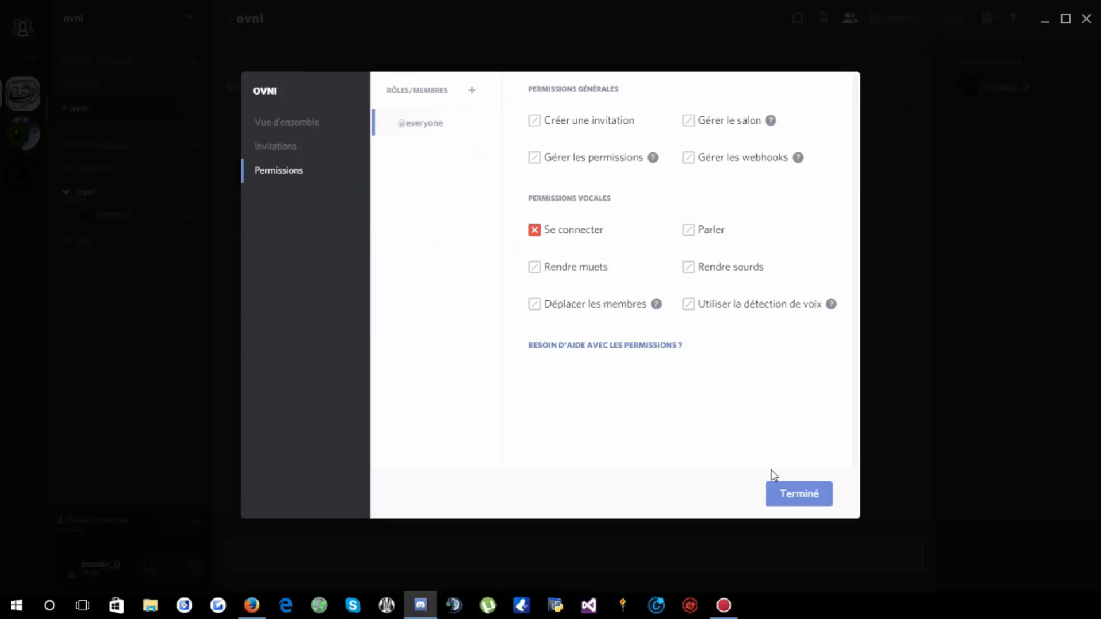
left_click(795, 496)
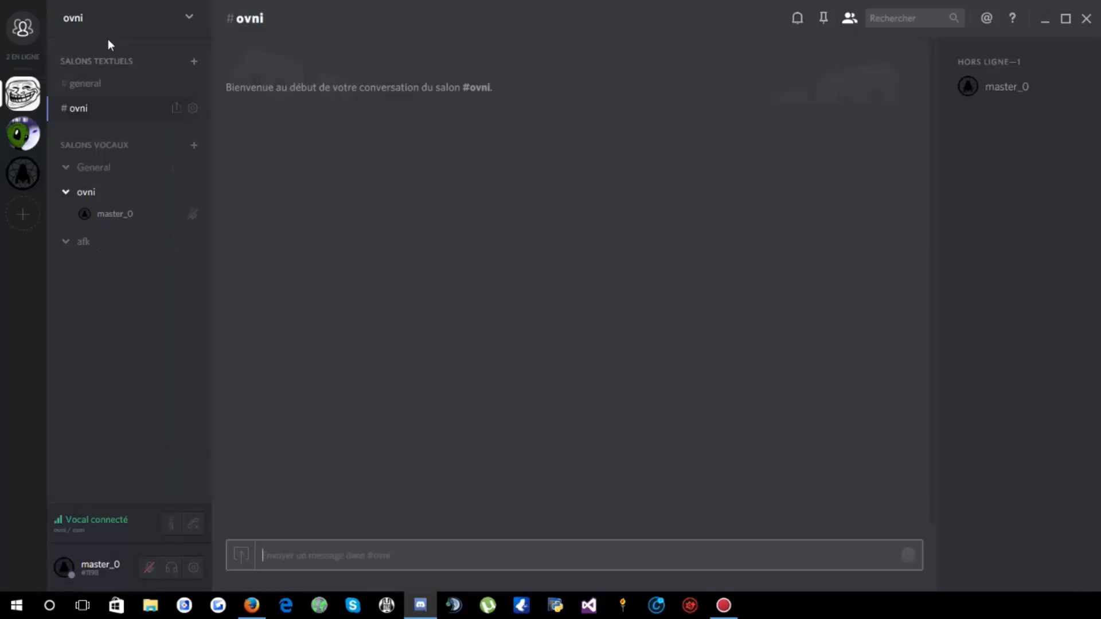
- View the nickname change dialog for the ovni server and close it without entering a nickname
left_click(106, 21)
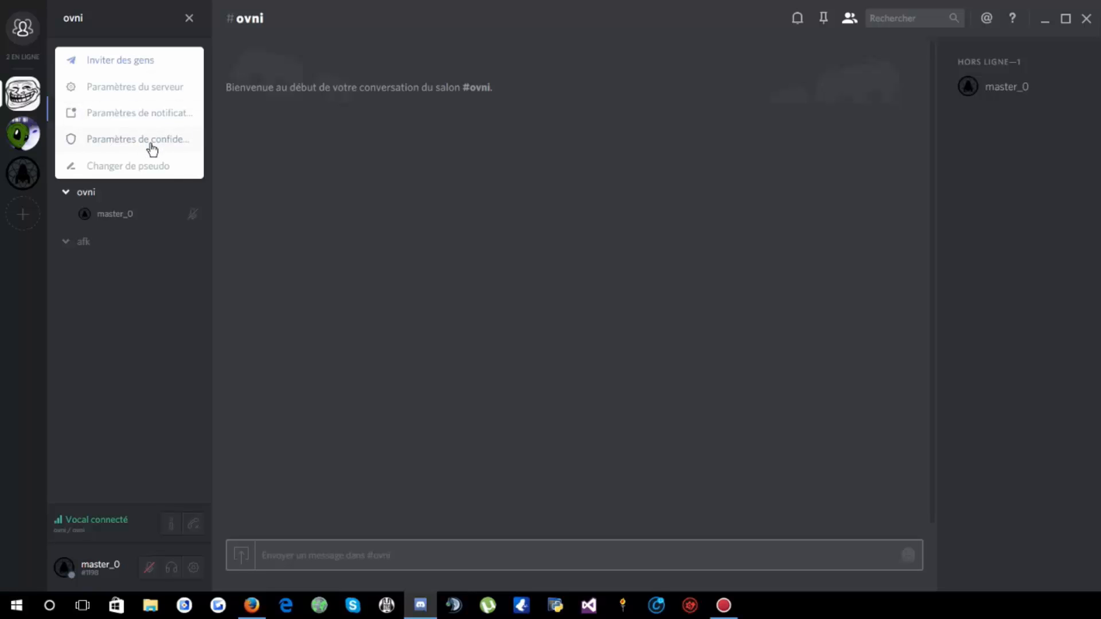
left_click(145, 168)
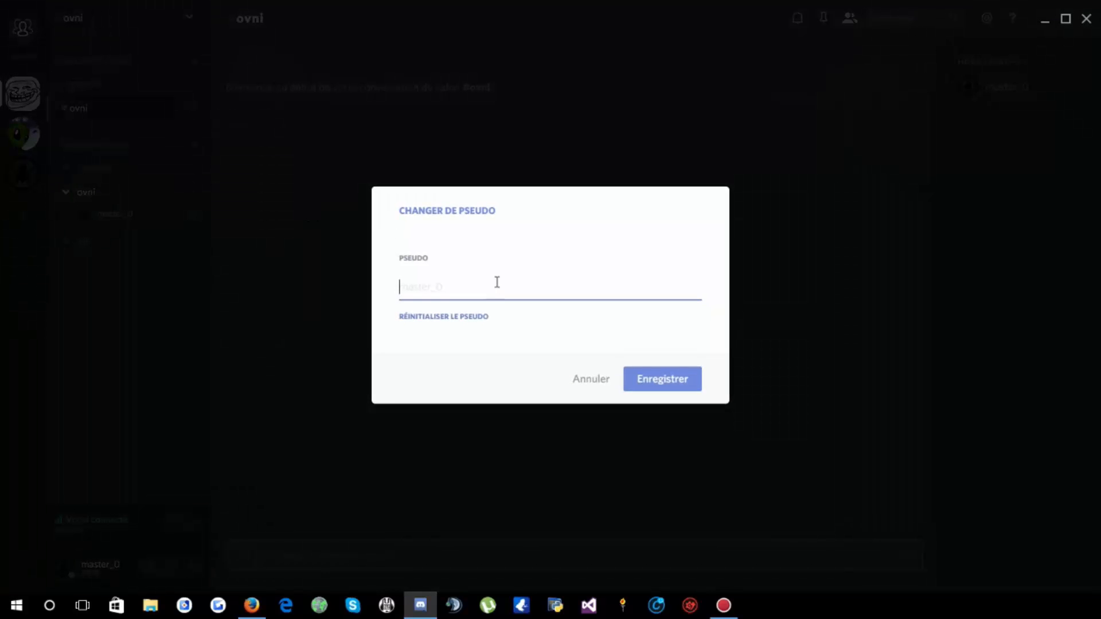
left_click(377, 476)
- In the ovni server settings, set the AFK channel to afk and the inactivity delay to 30 min
left_click(90, 22)
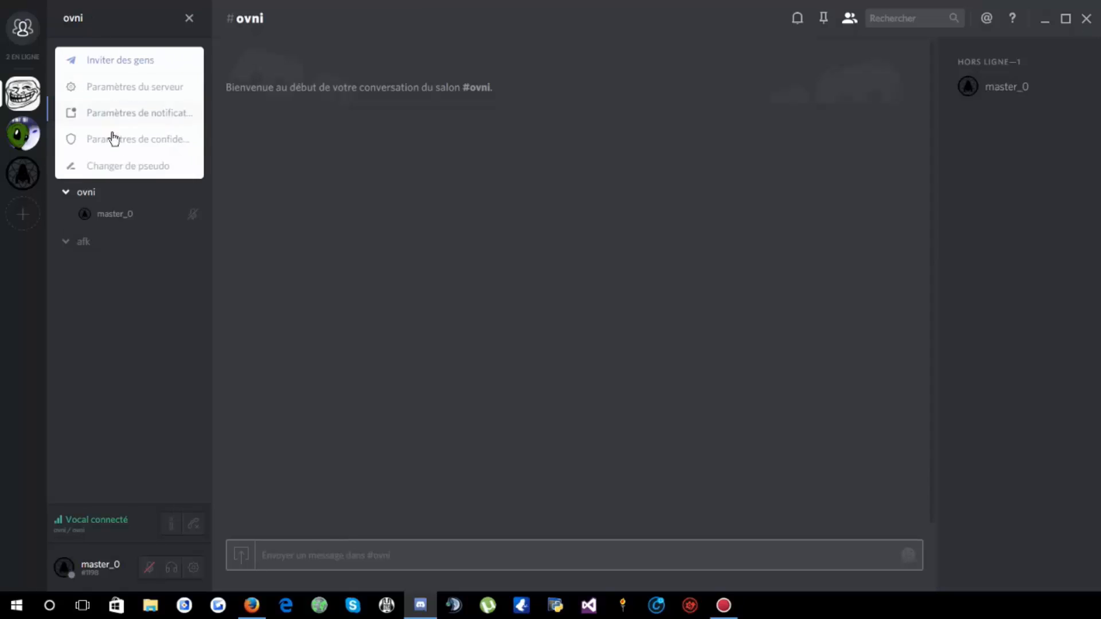
left_click(130, 92)
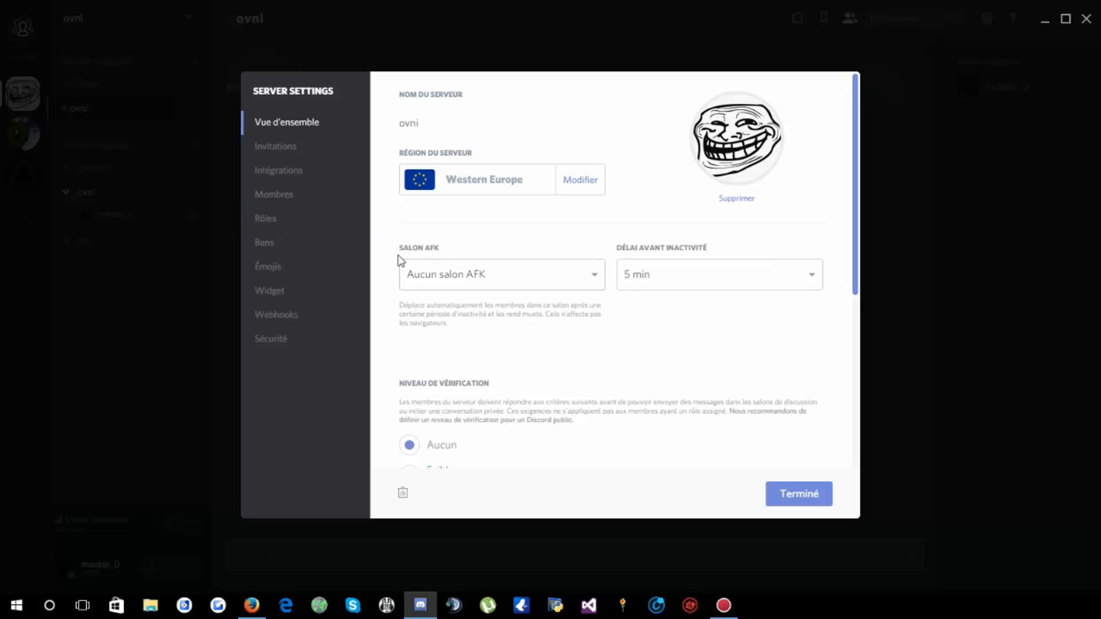
left_click(488, 289)
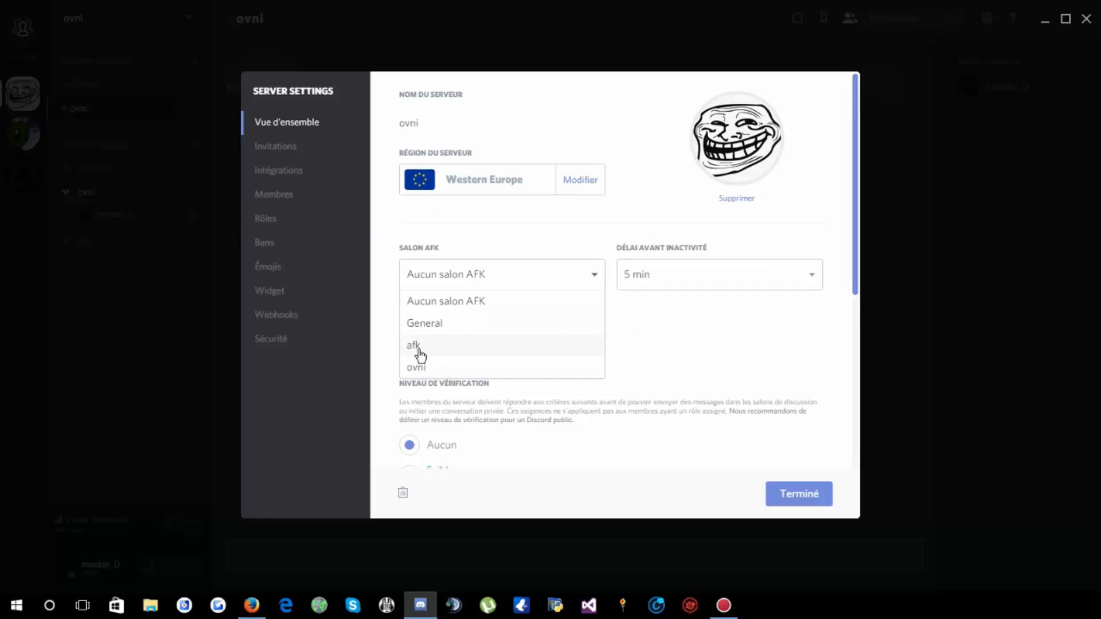
left_click(418, 349)
left_click(442, 280)
left_click(420, 348)
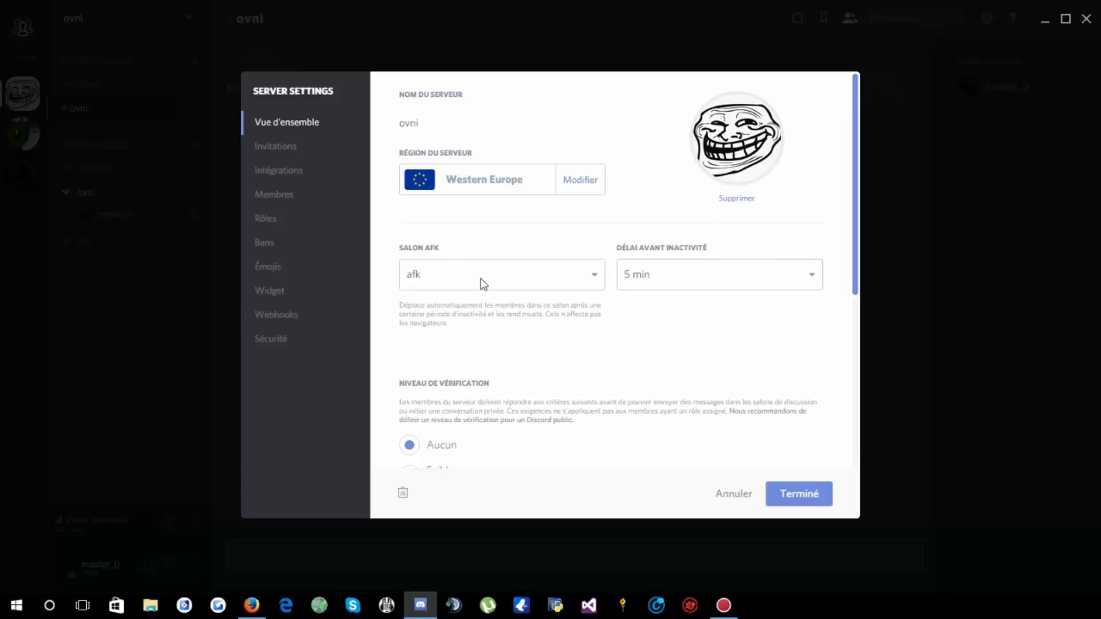
left_click(688, 281)
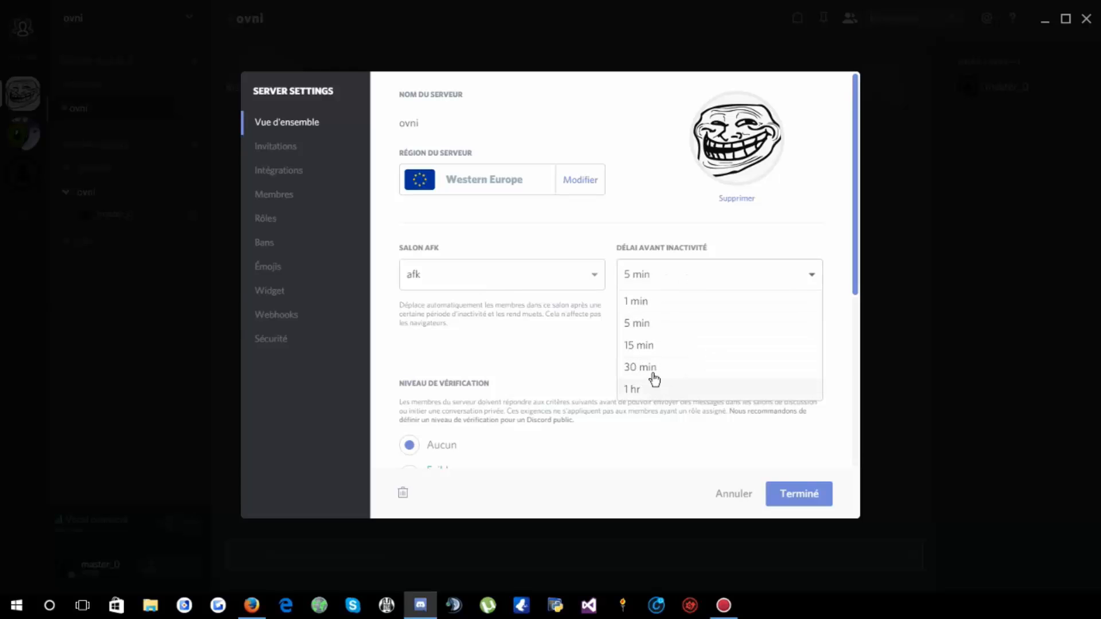
left_click(648, 370)
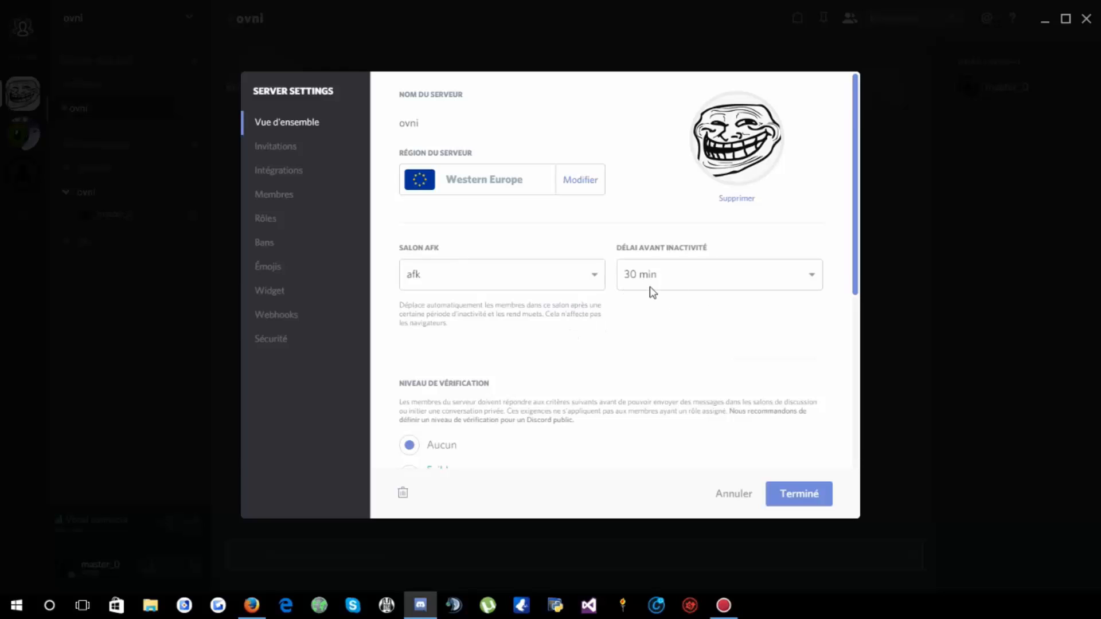
- Examine the server's verification levels and default notification options
scroll(483, 375, "down", 5)
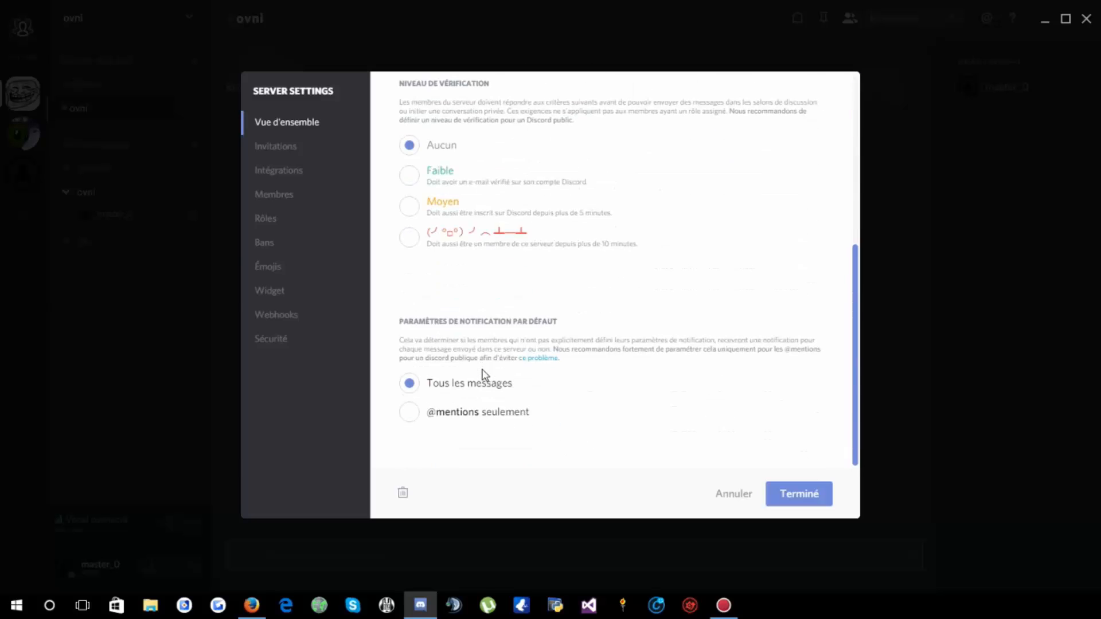
scroll(605, 199, "up", 1)
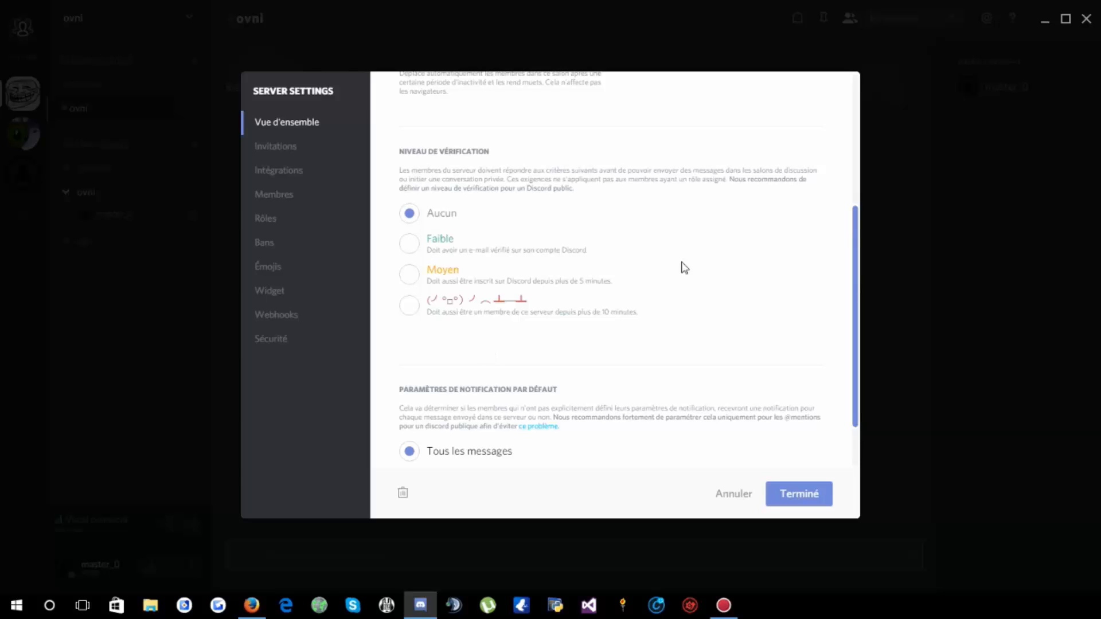
scroll(595, 362, "down", 1)
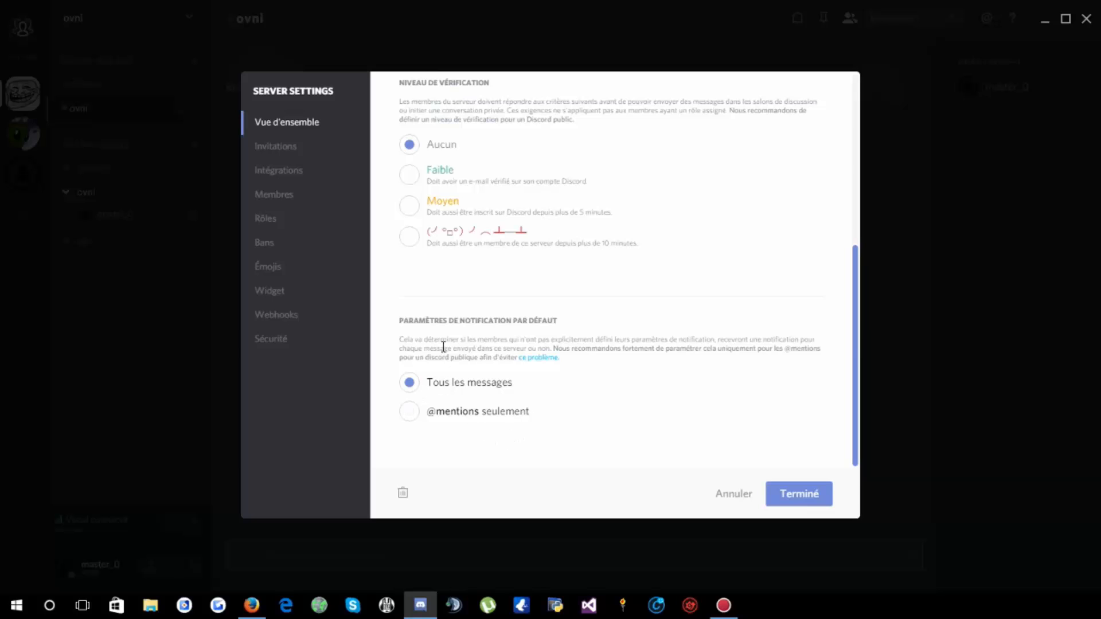
scroll(443, 347, "up", 5)
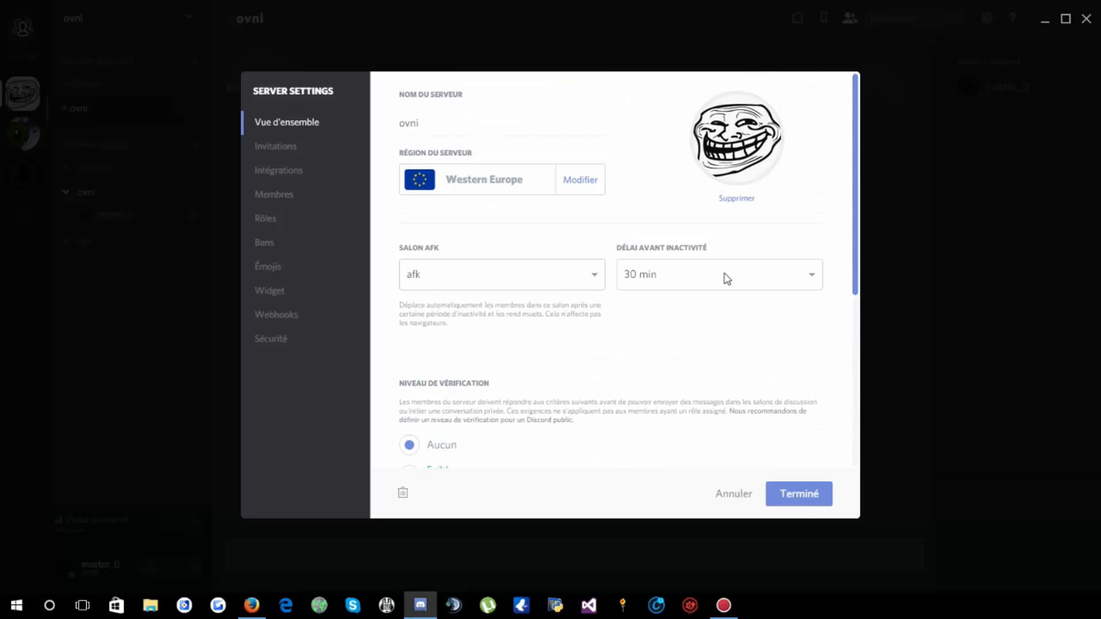
- Examine the server's invitations, integrations and members, including the role assignment option for a member
left_click(279, 151)
mouse_move(434, 156)
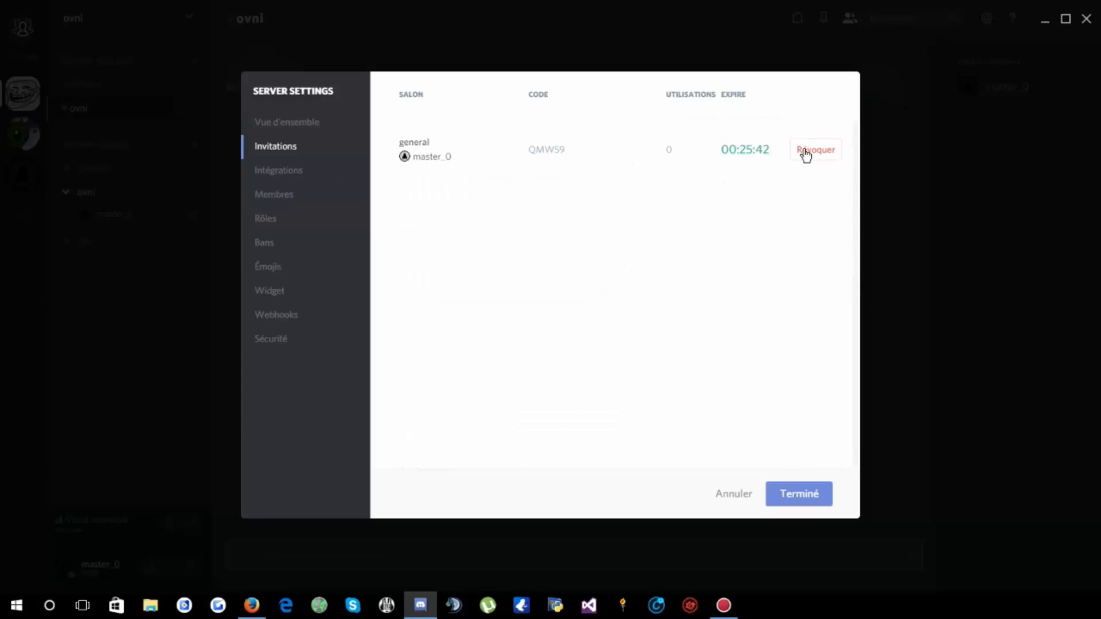
left_click(278, 171)
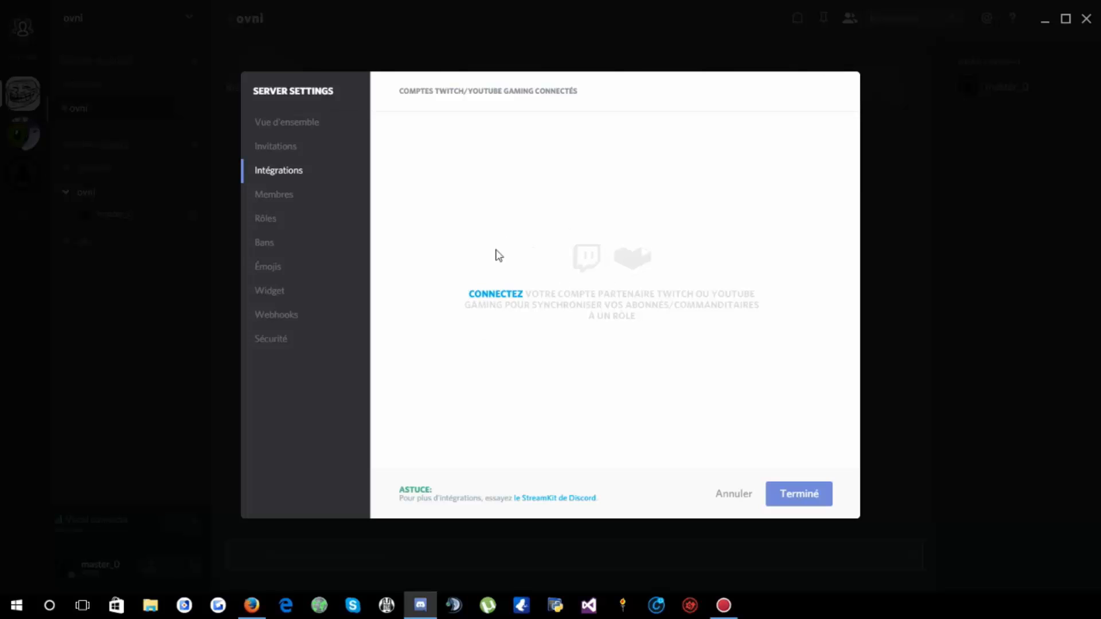
left_click(270, 192)
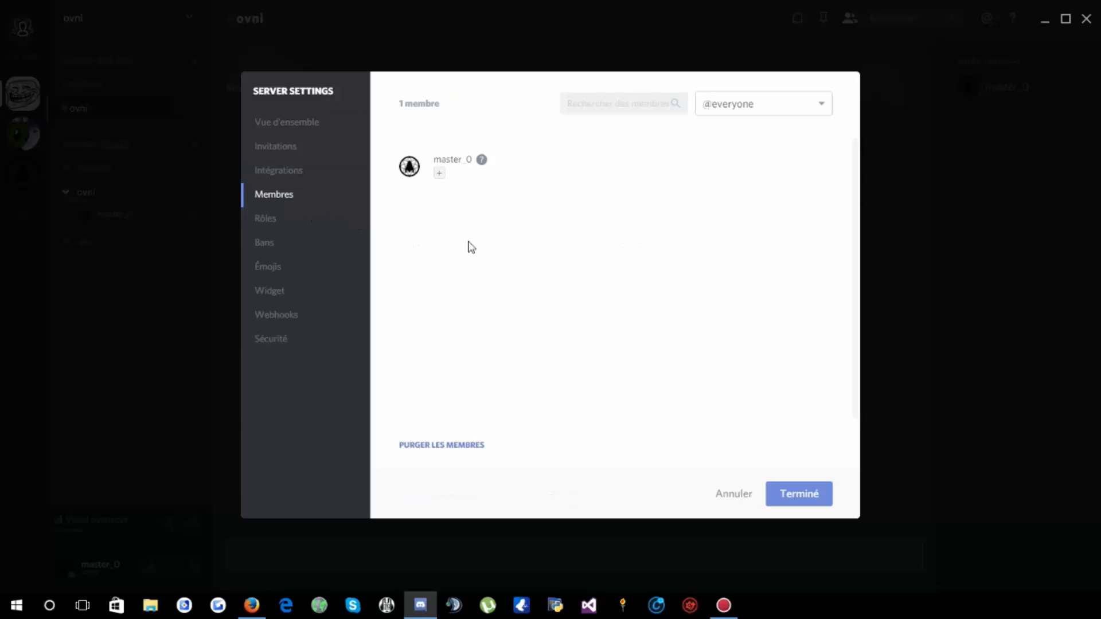
left_click(439, 173)
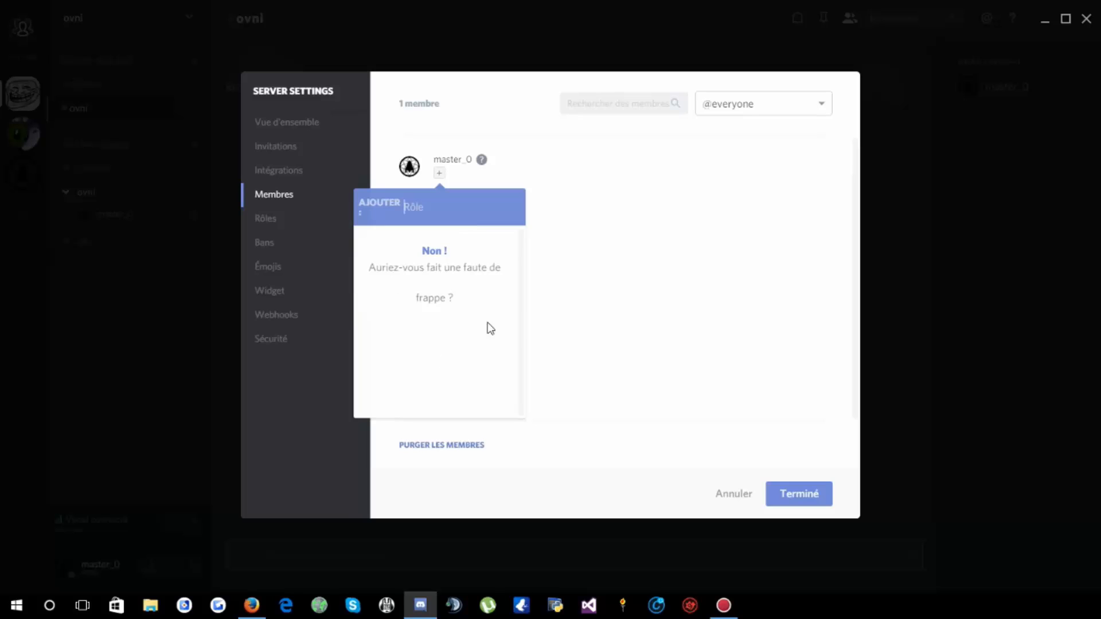
left_click(624, 298)
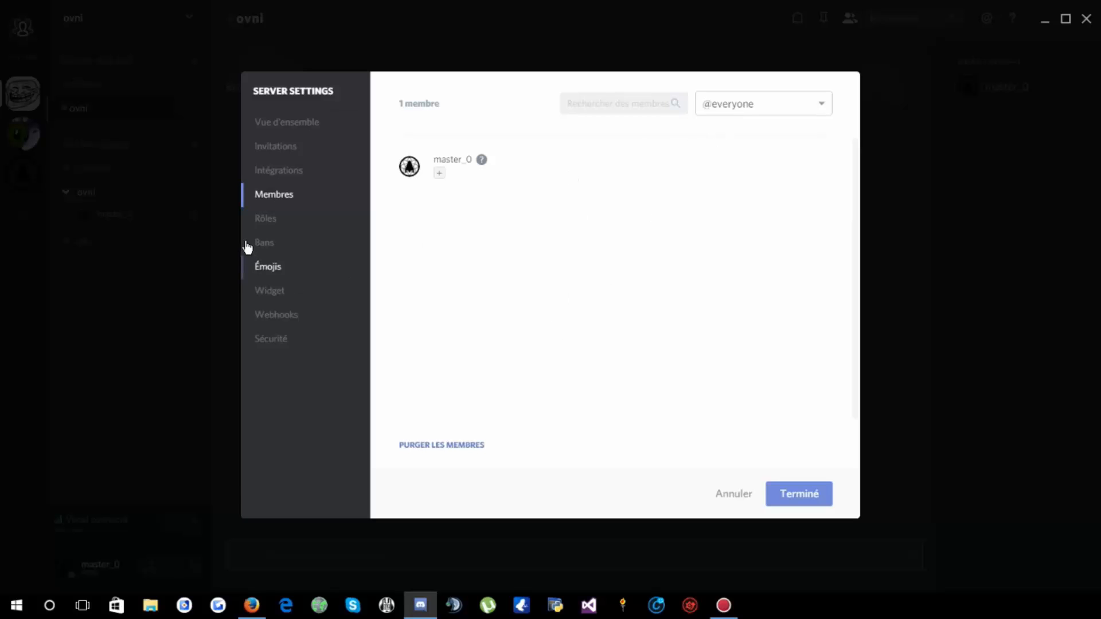
left_click(262, 220)
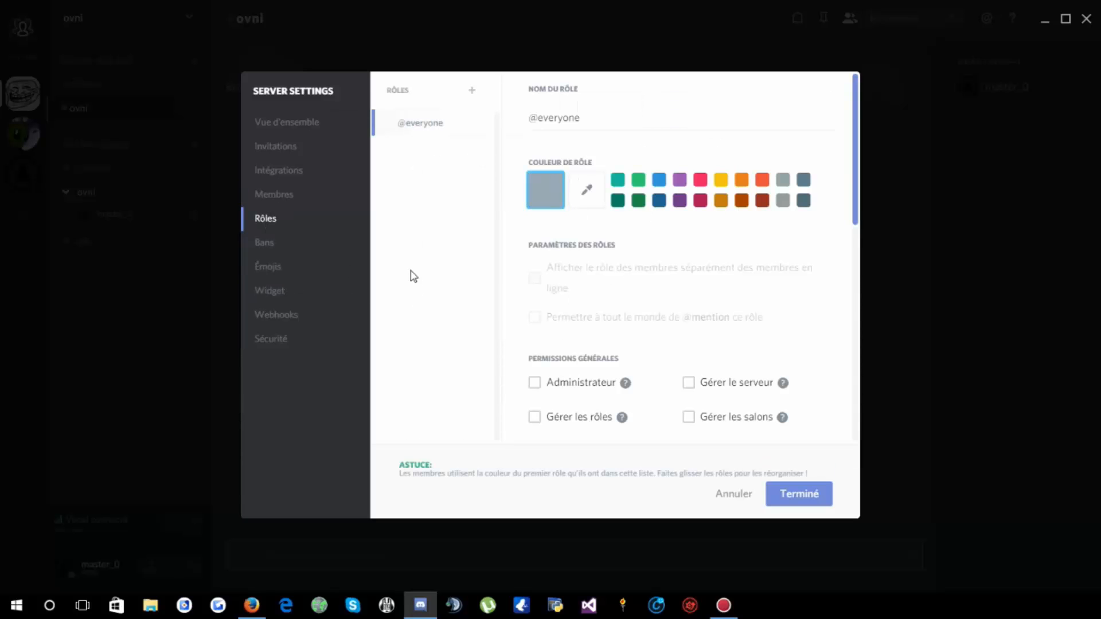
scroll(518, 287, "down", 10)
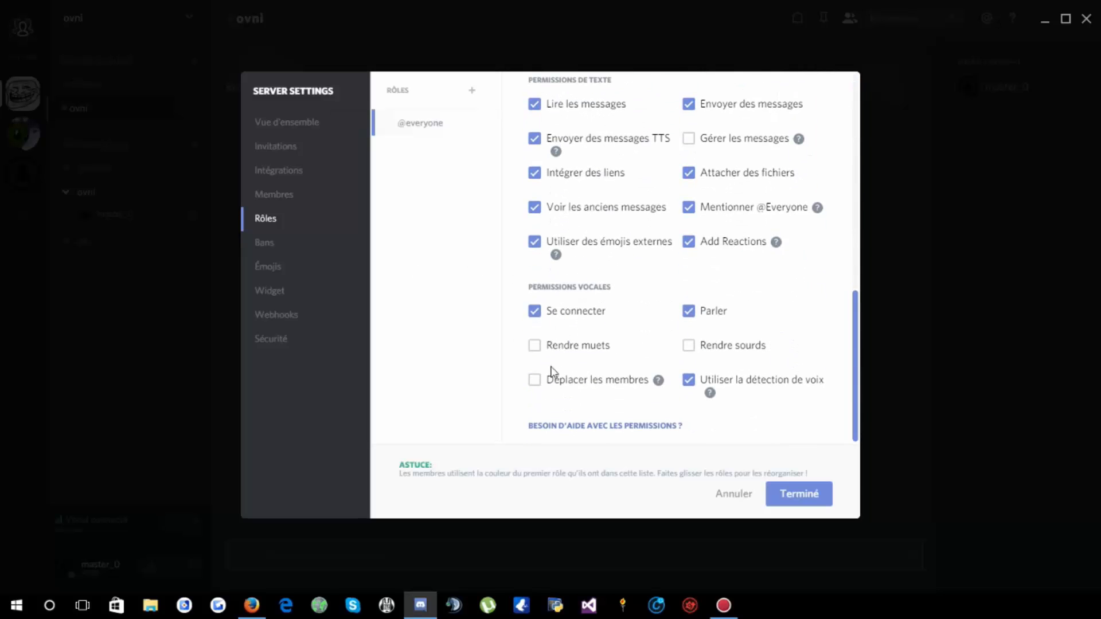
scroll(543, 370, "up", 10)
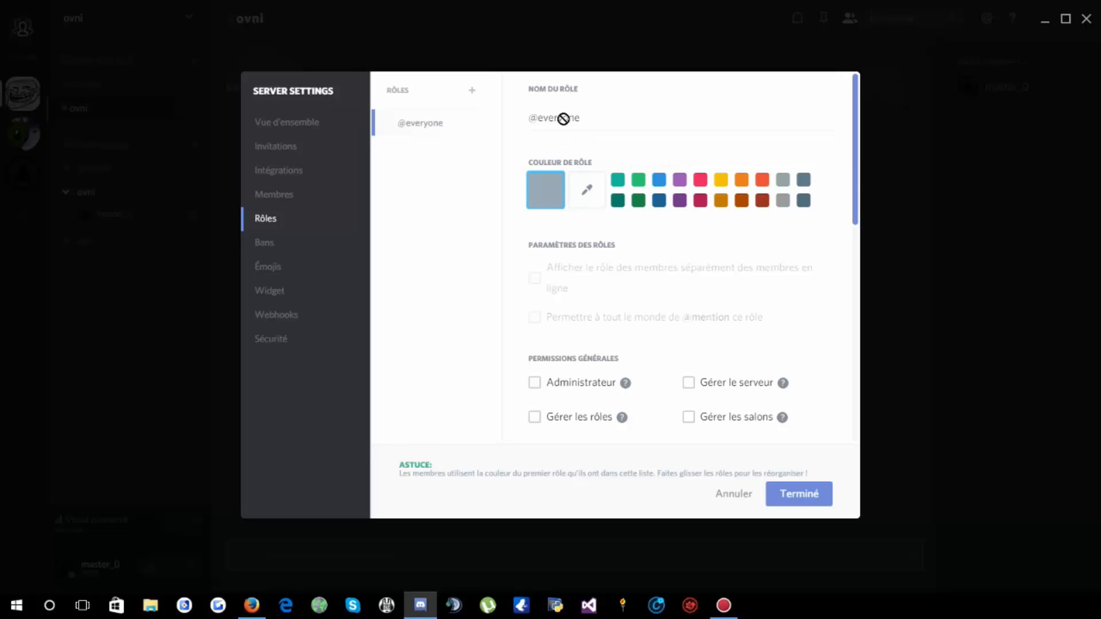
left_click(413, 98)
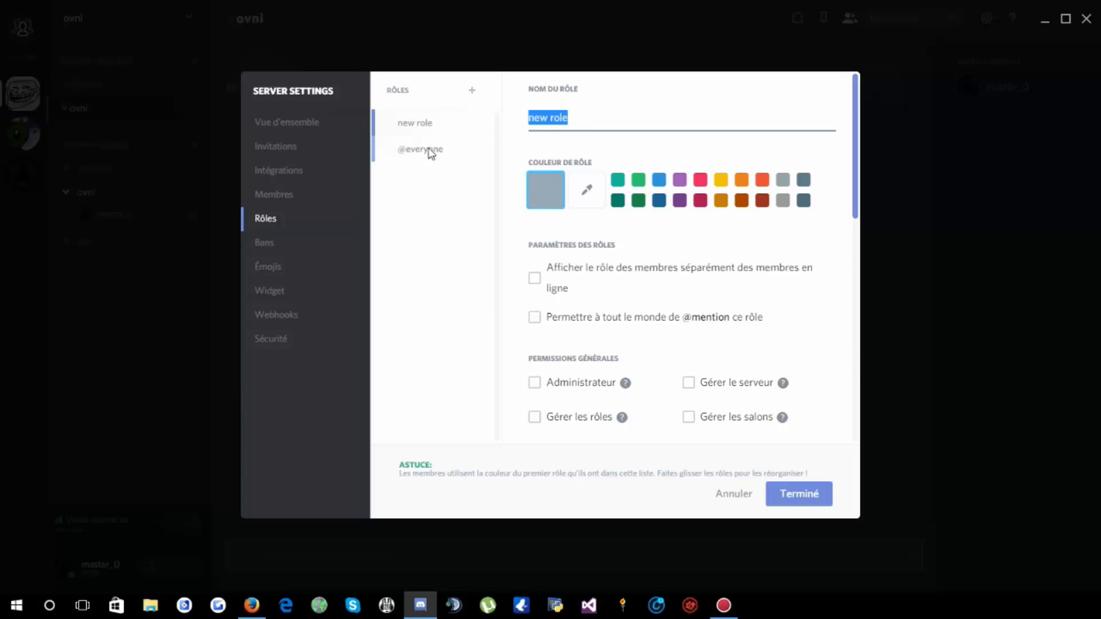
- Name the new role membres
key("BackSpace")
type("adm")
key("BackSpace")
key("BackSpace")
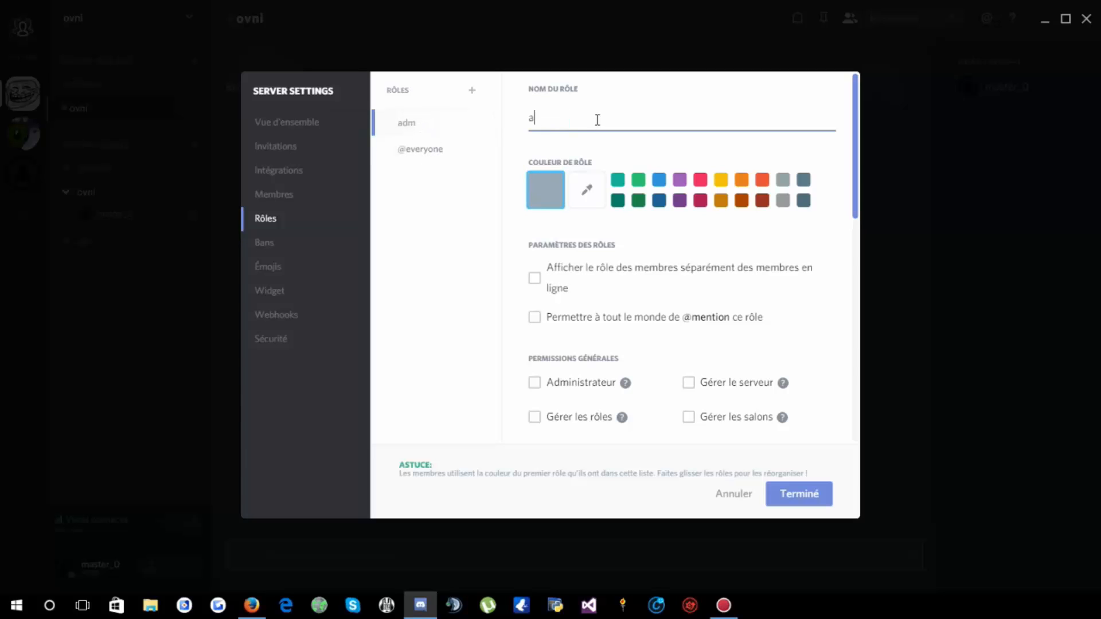
type("membres")
left_click(523, 244)
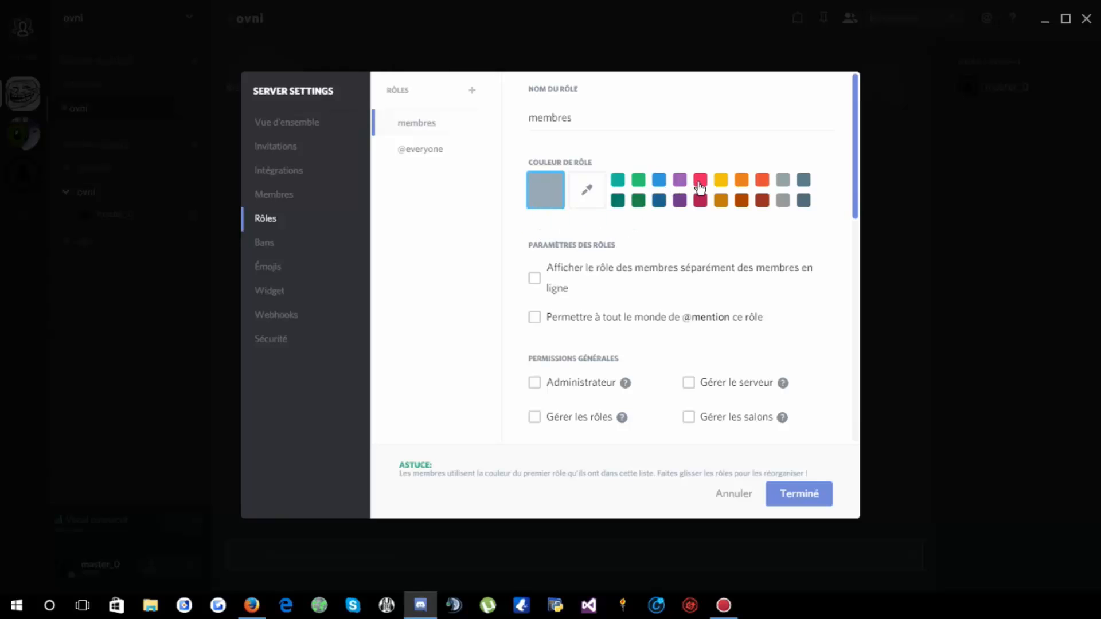
- Set the membres role's colour to a custom bright green
left_click(720, 180)
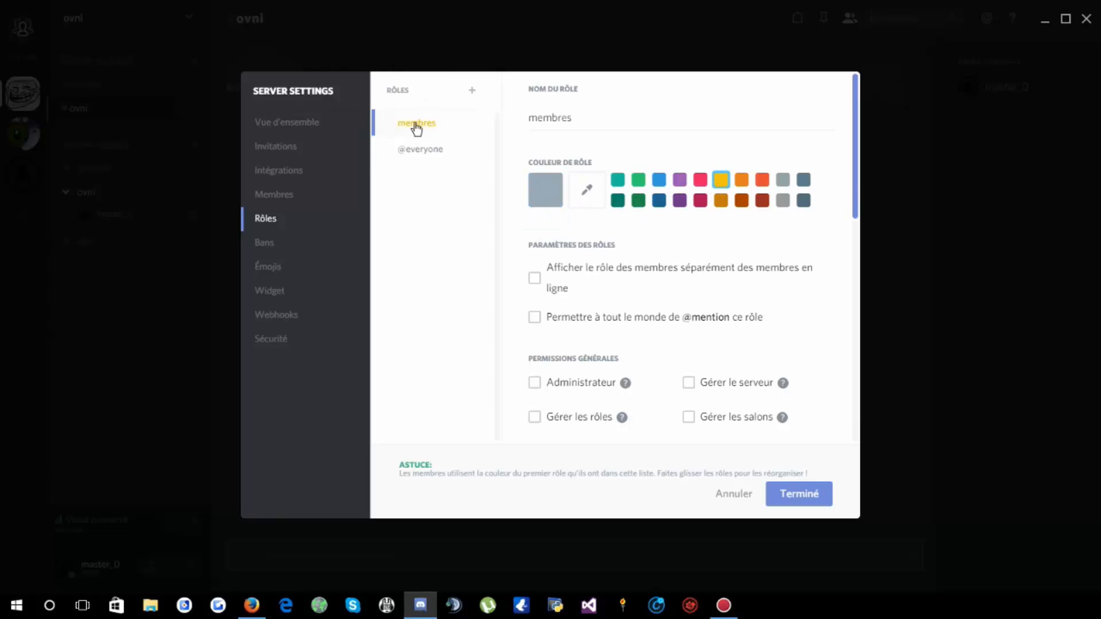
left_click(588, 190)
mouse_move(641, 233)
left_mouse_down()
mouse_move(556, 268)
mouse_move(578, 275)
left_mouse_up()
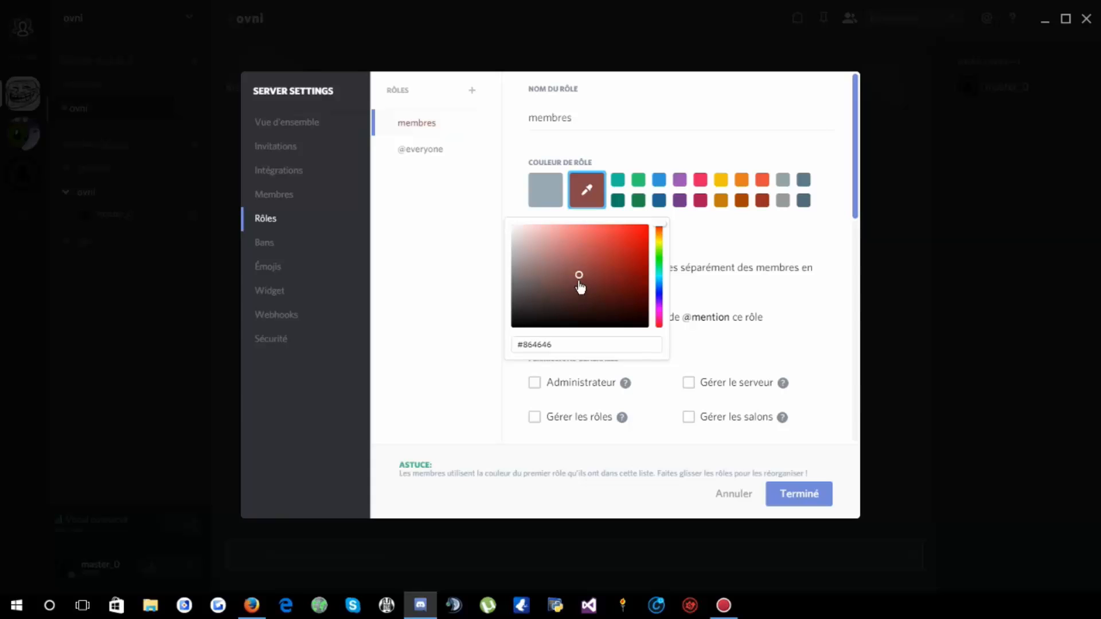
left_click(659, 259)
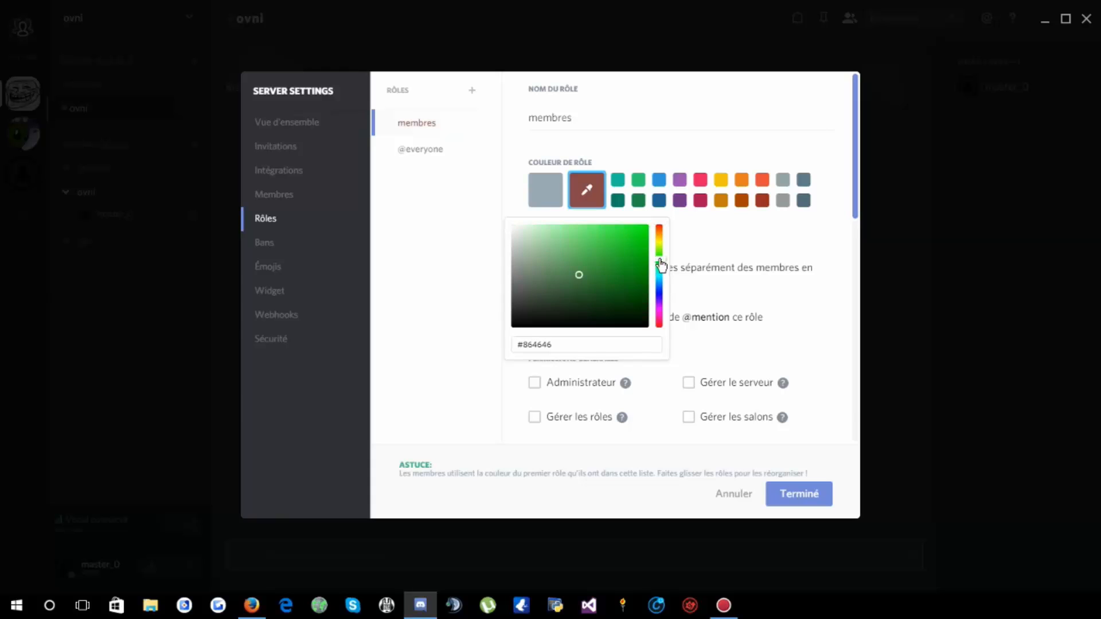
left_click(707, 230)
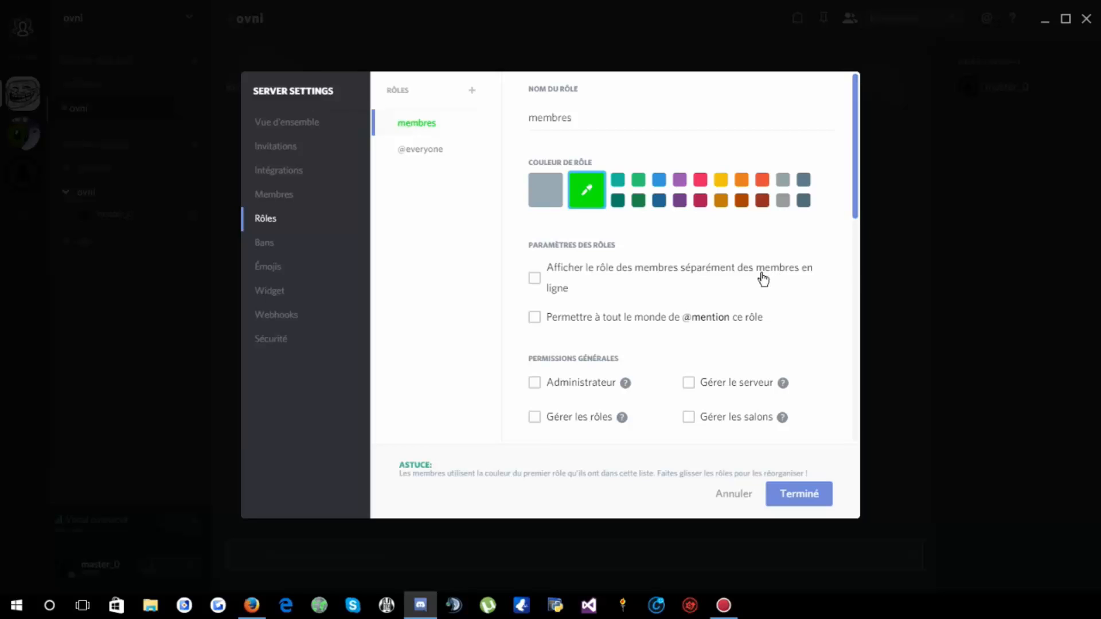
left_click(544, 292)
scroll(539, 321, "down", 5)
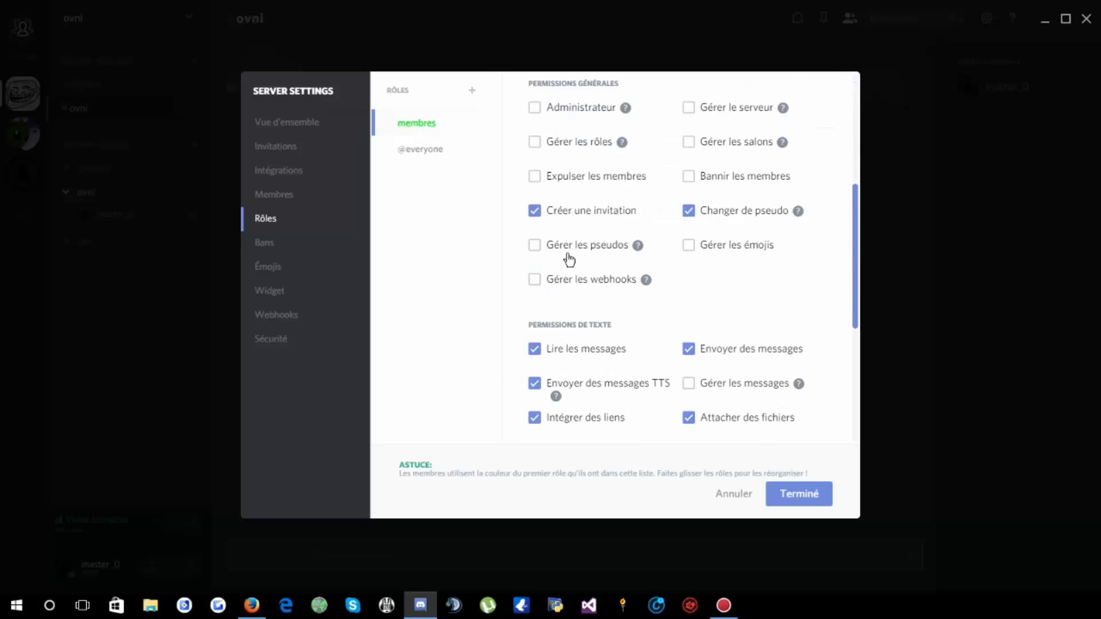
scroll(556, 233, "up", 1)
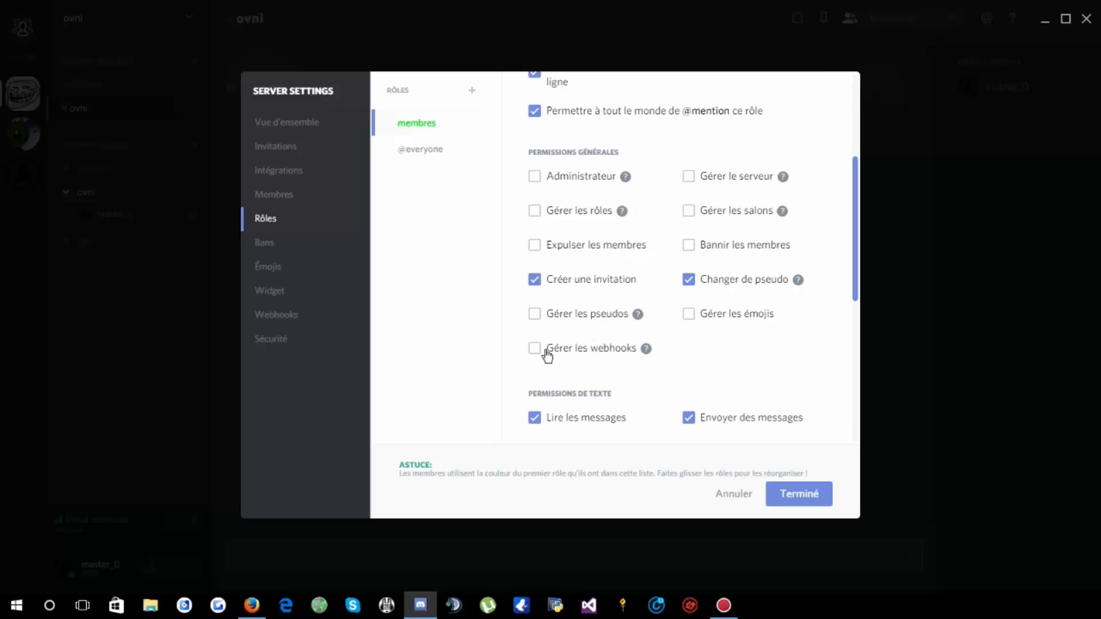
scroll(547, 356, "down", 4)
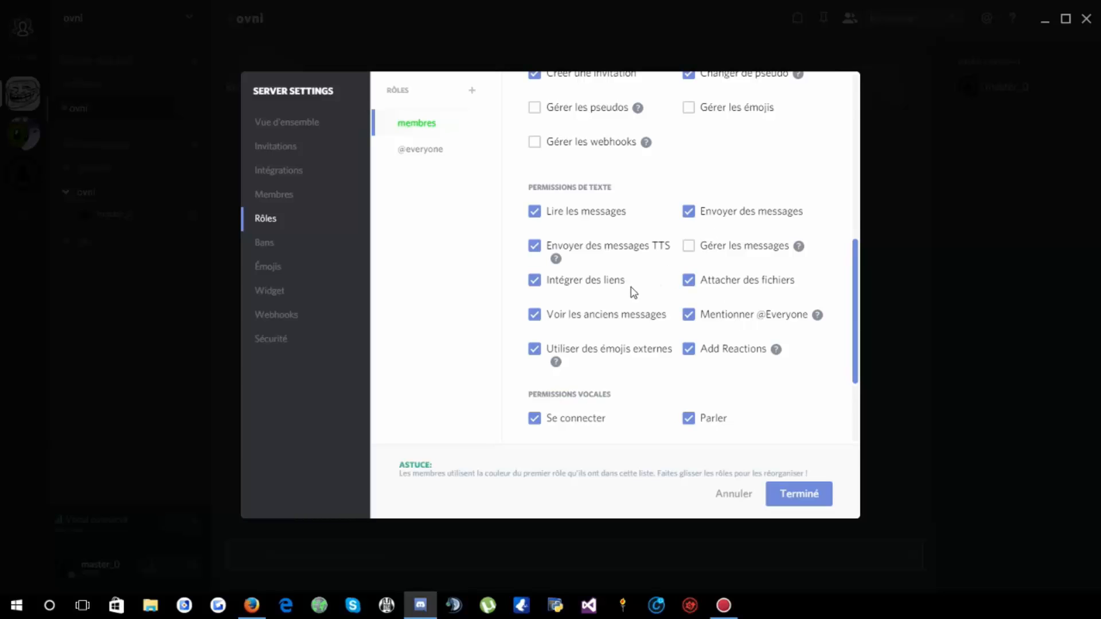
scroll(631, 295, "down", 3)
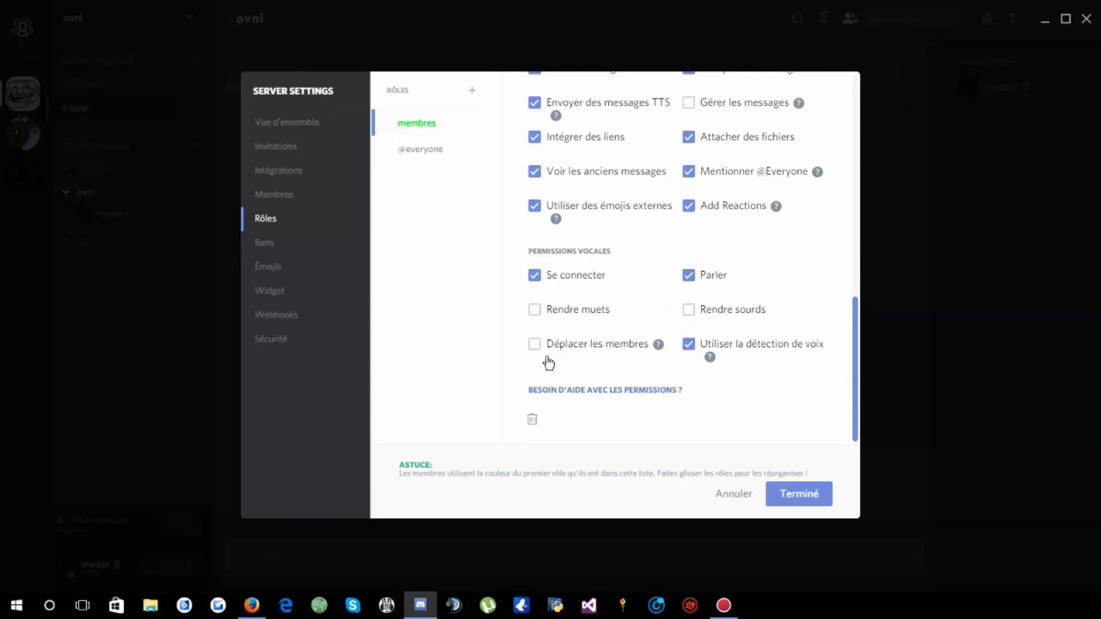
scroll(551, 356, "up", 6)
scroll(553, 353, "up", 2)
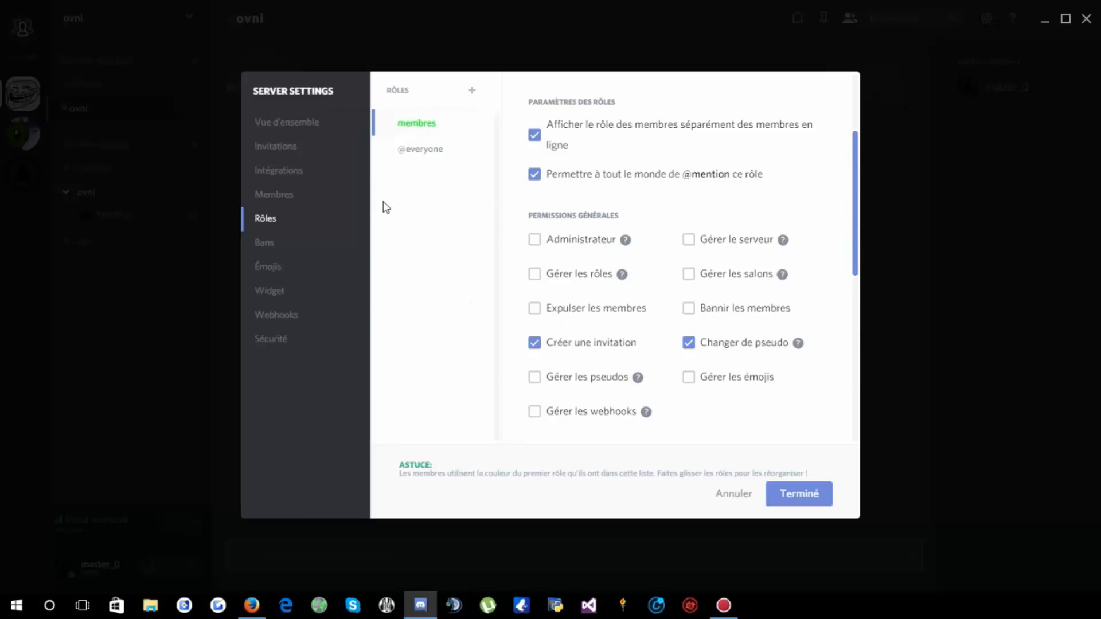
left_click(296, 200)
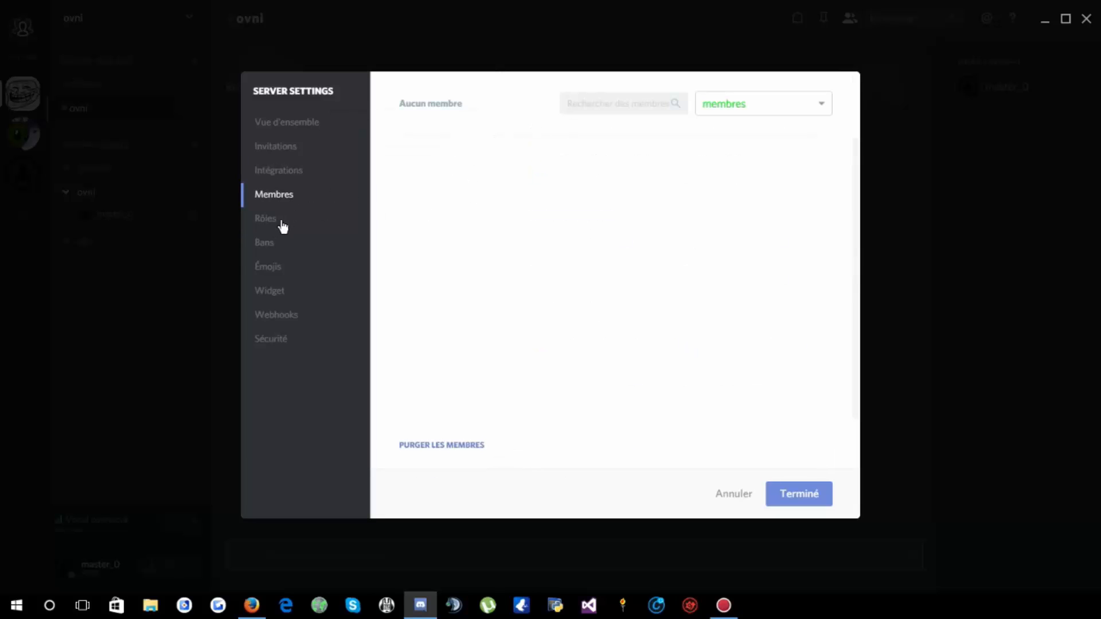
left_click(731, 103)
left_click(727, 149)
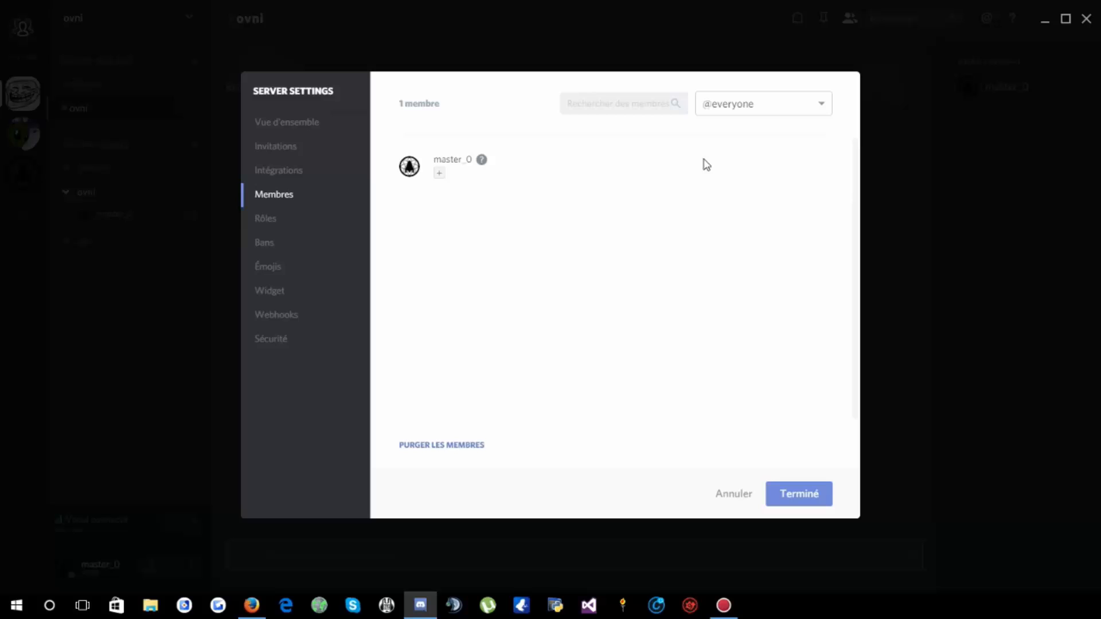
left_click(439, 173)
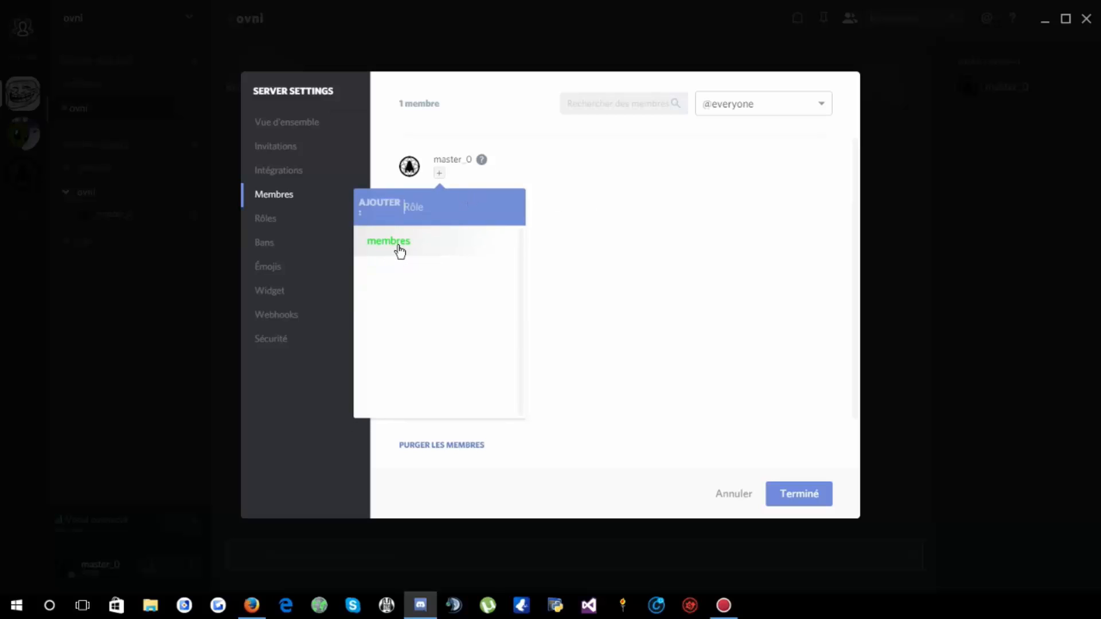
left_click(652, 298)
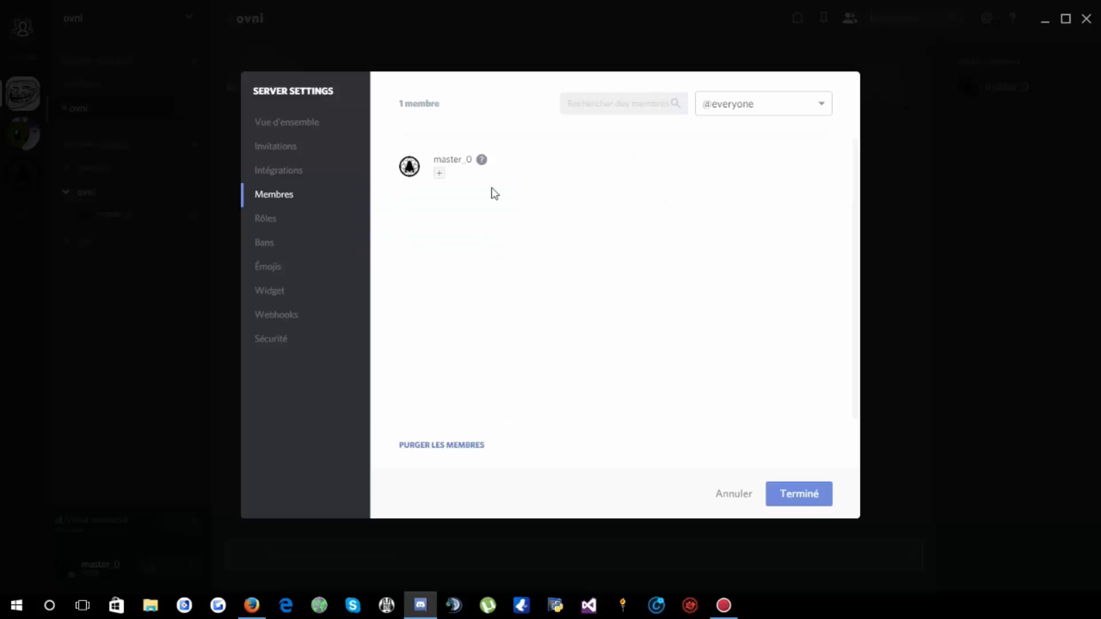
left_click(273, 244)
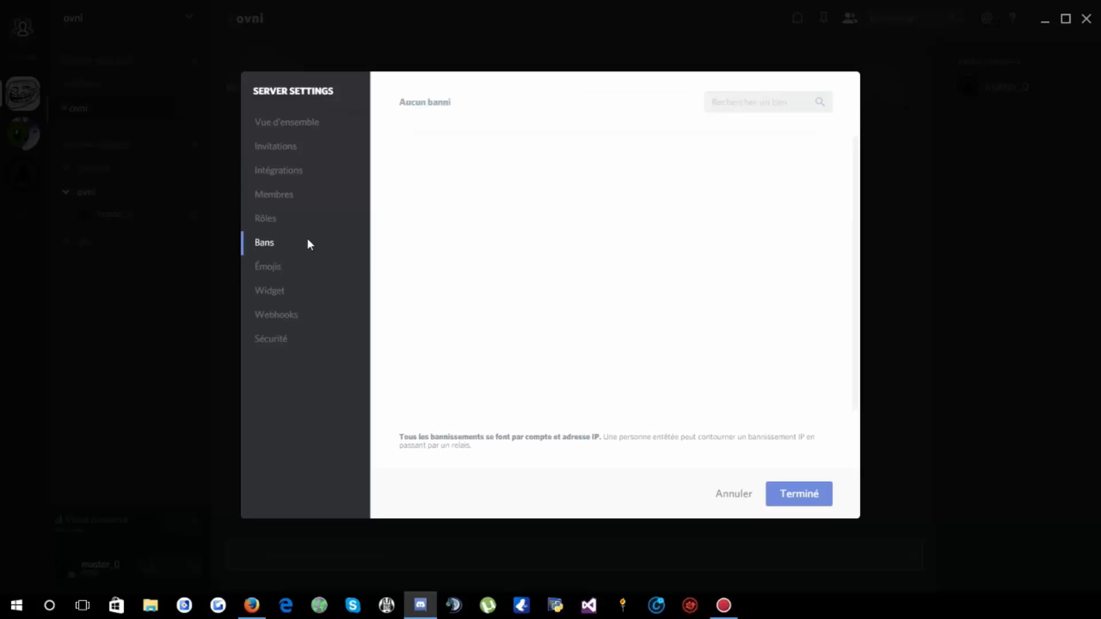
left_click(278, 222)
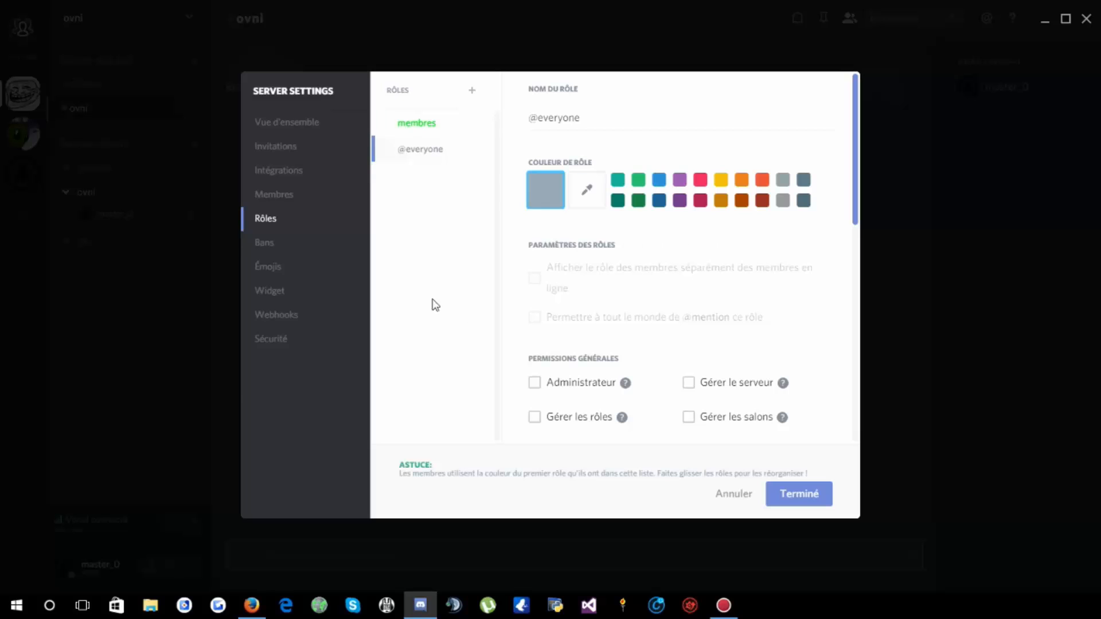
scroll(636, 310, "down", 10)
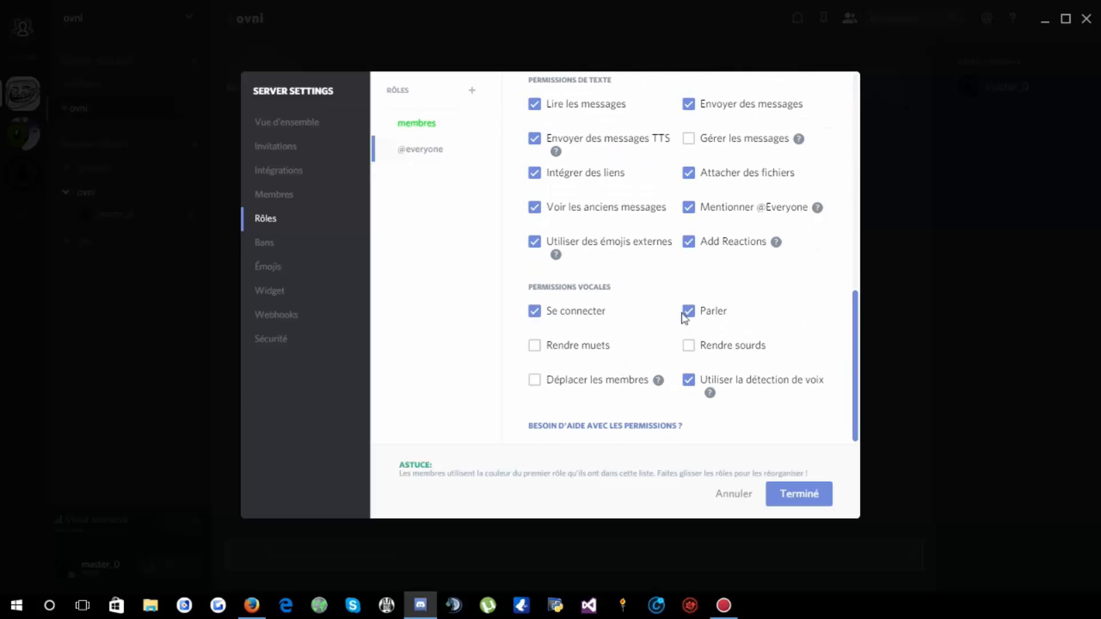
scroll(560, 256, "up", 10)
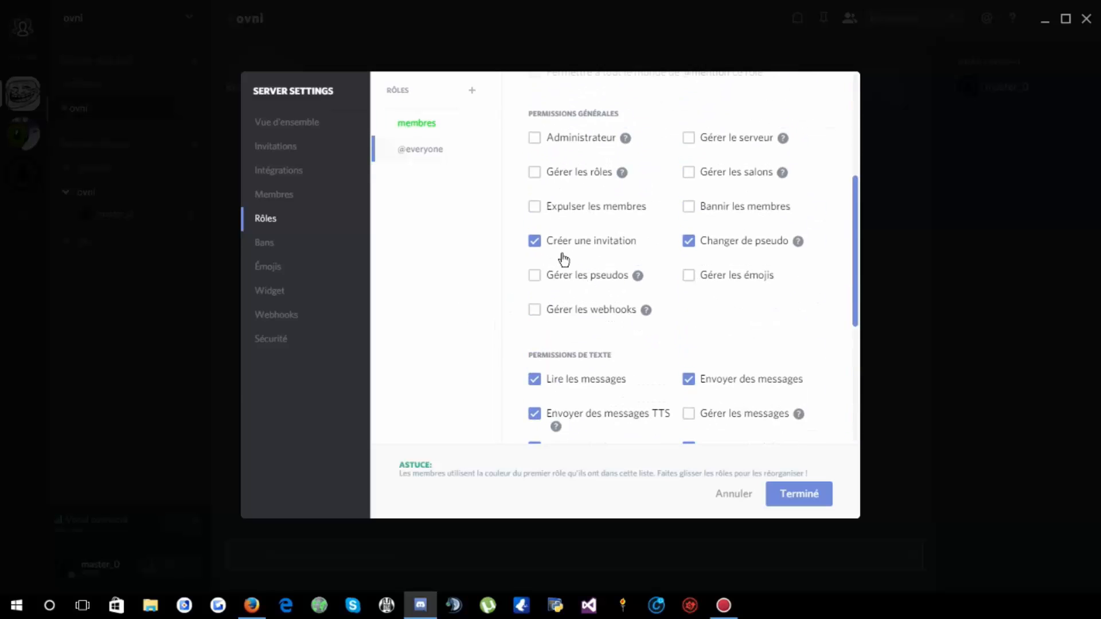
left_click(273, 246)
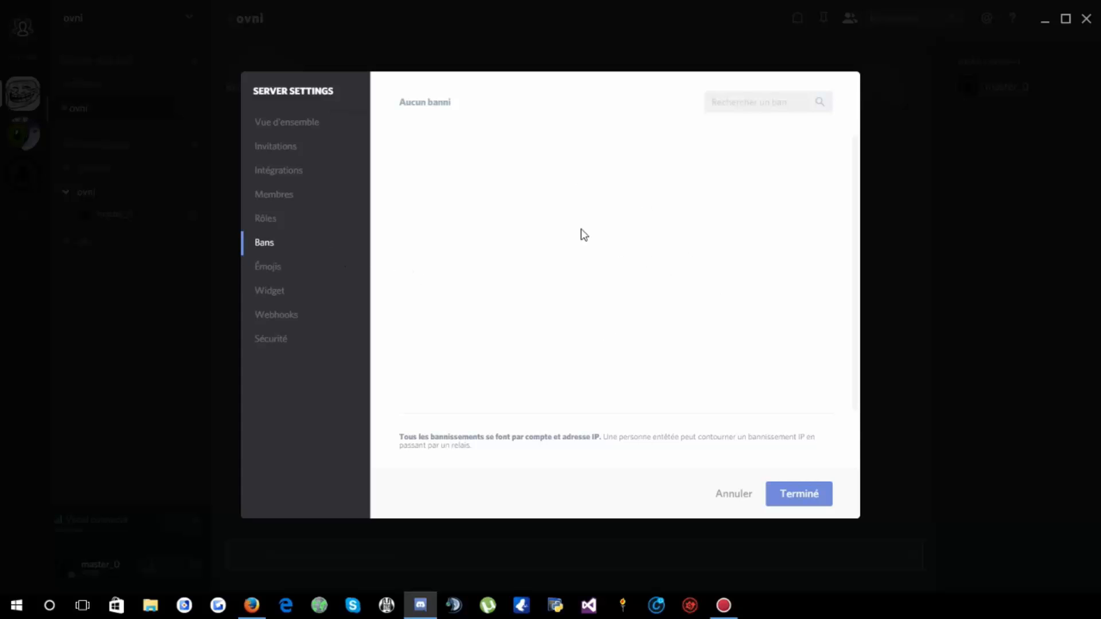
- View the server's emojis, save the server settings, and send the custom 6091 emoji in the #ovni text channel
left_click(296, 280)
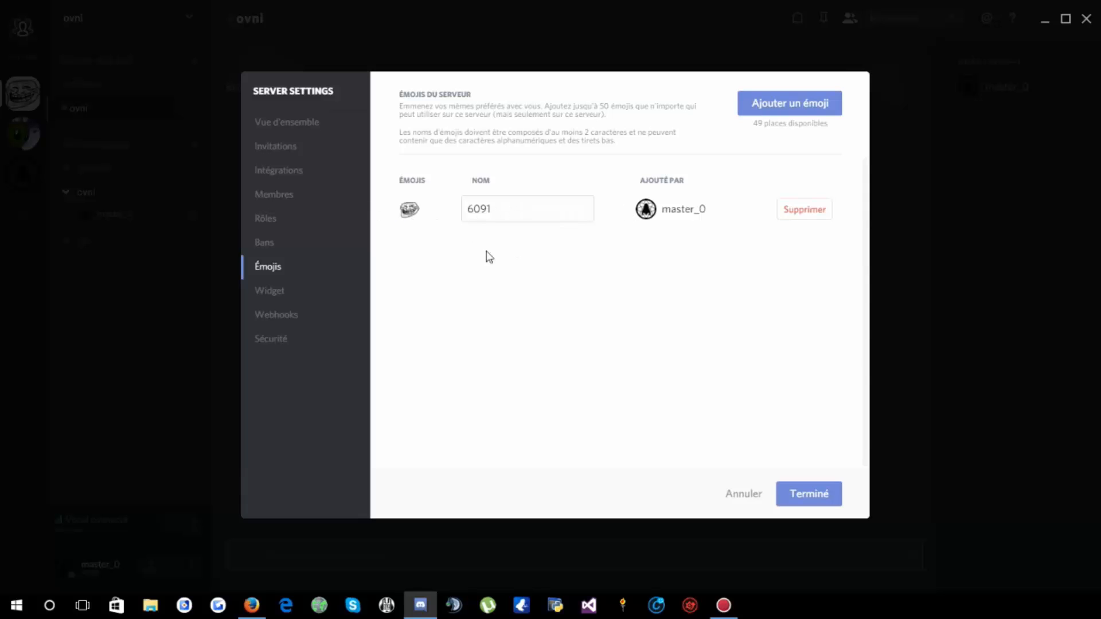
left_click(803, 507)
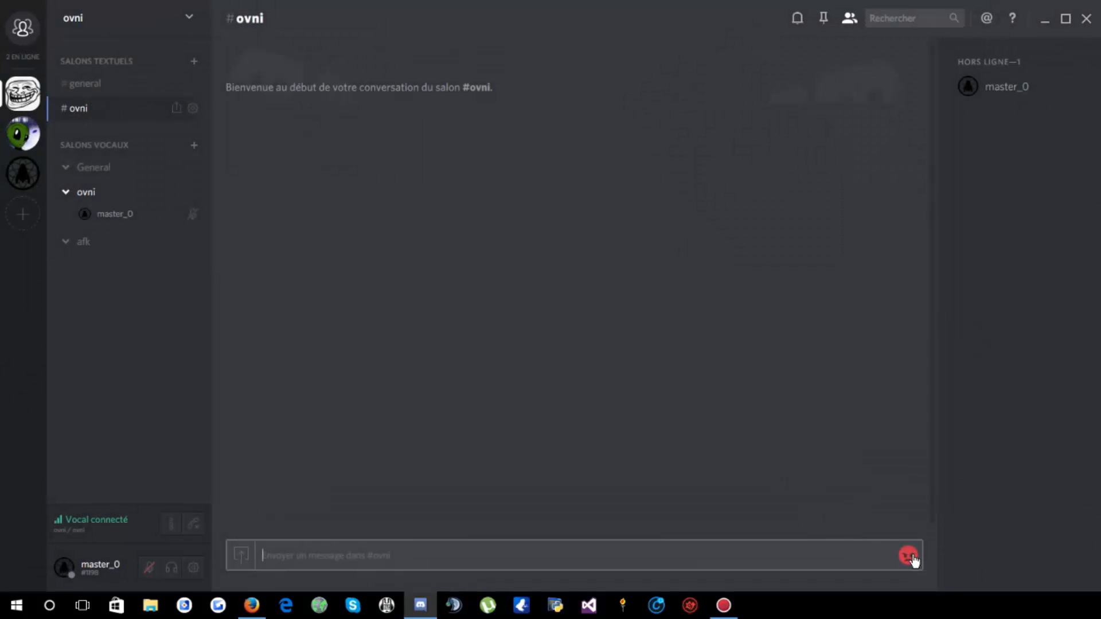
left_click(909, 562)
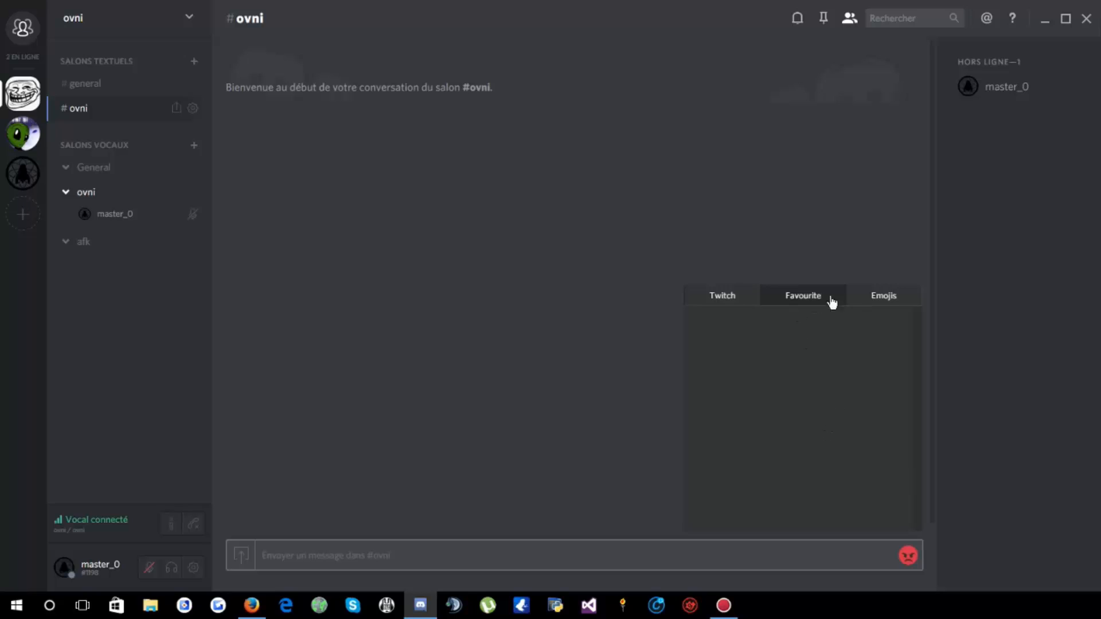
left_click(885, 299)
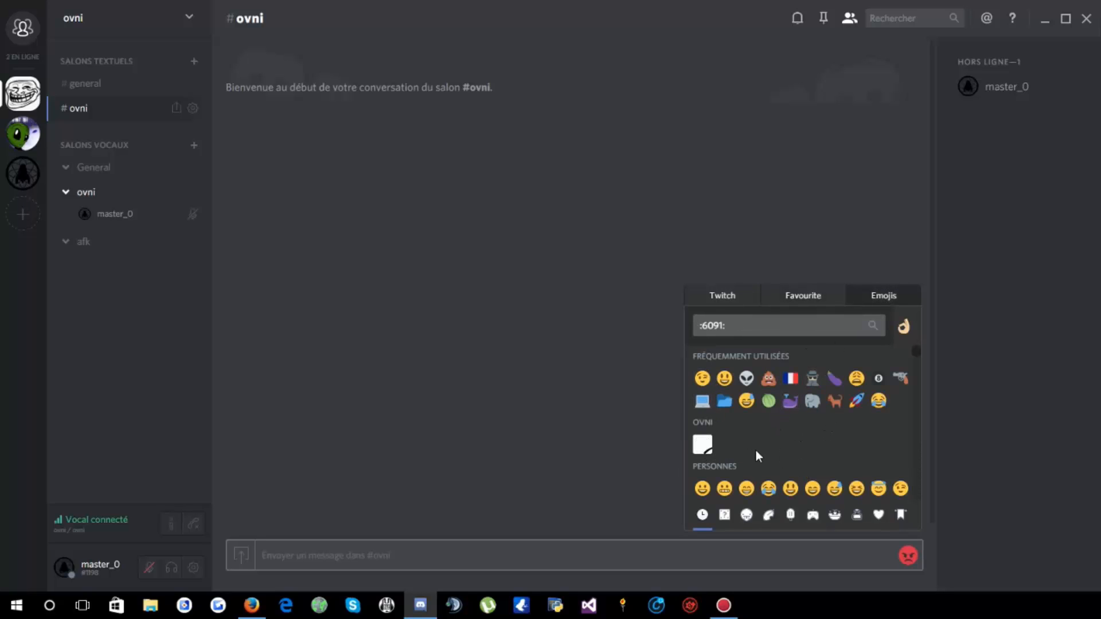
left_click(699, 445)
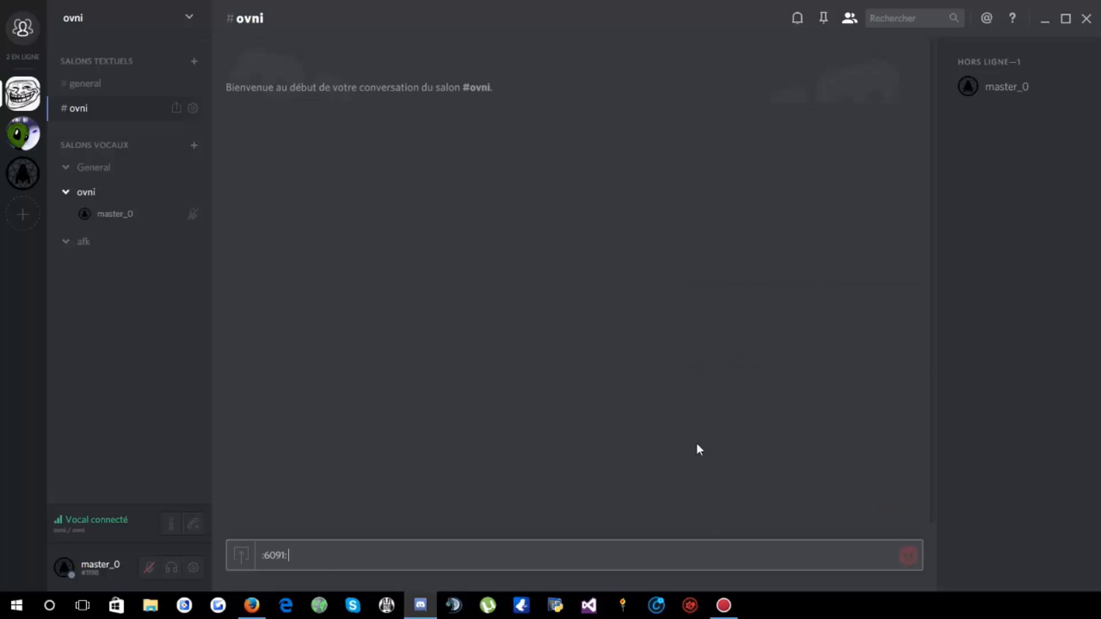
key("Return")
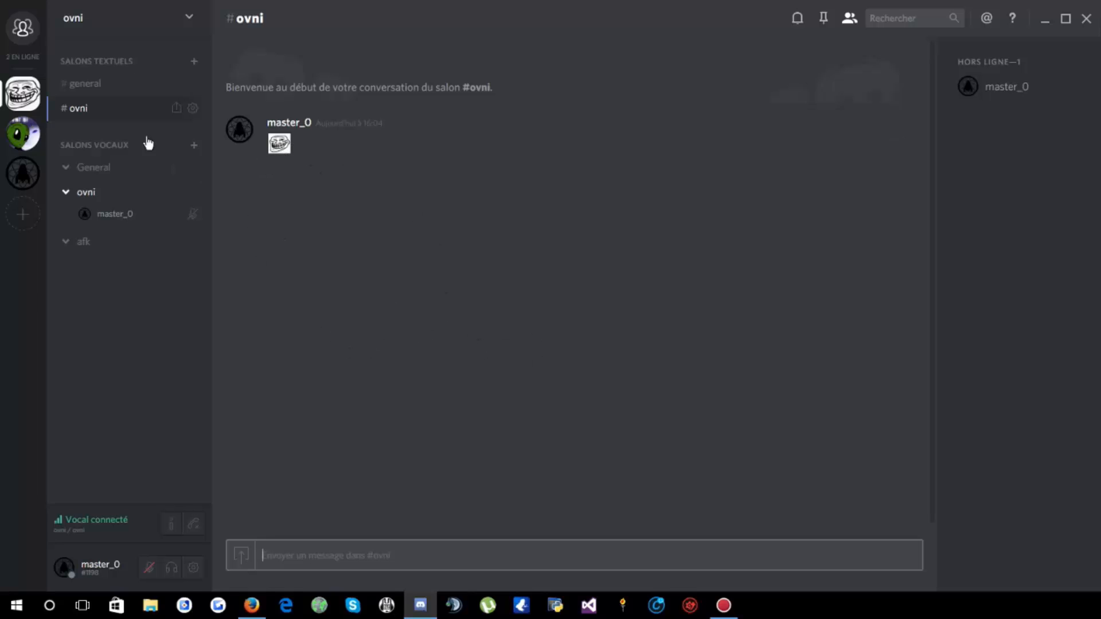
- Reopen the ovni server settings and examine the custom emoji list
left_click(98, 39)
left_click(111, 88)
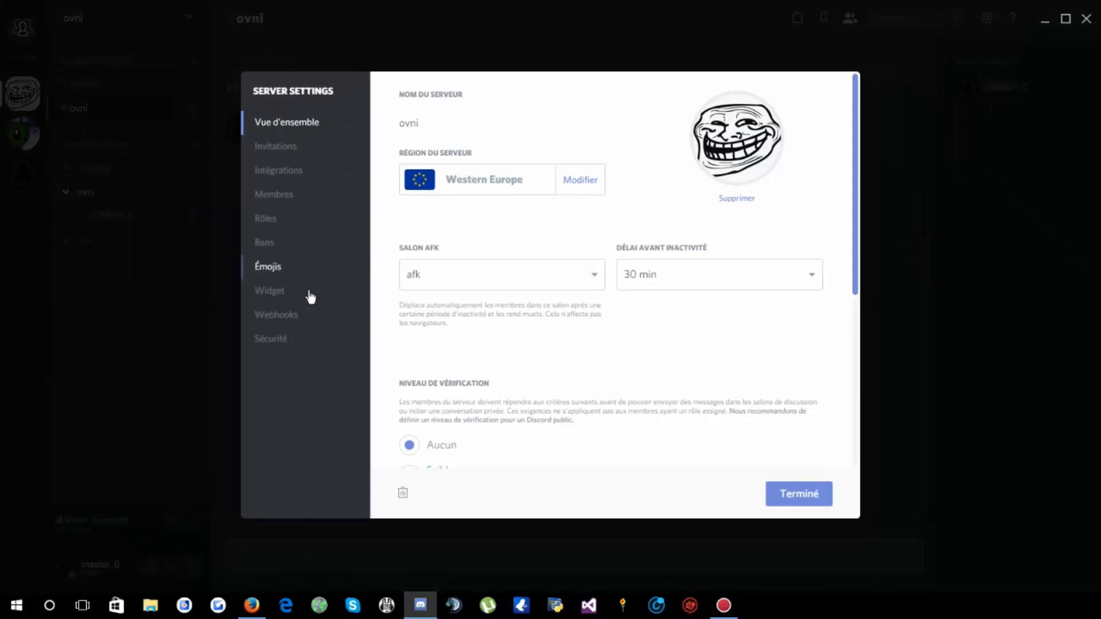
left_click(270, 267)
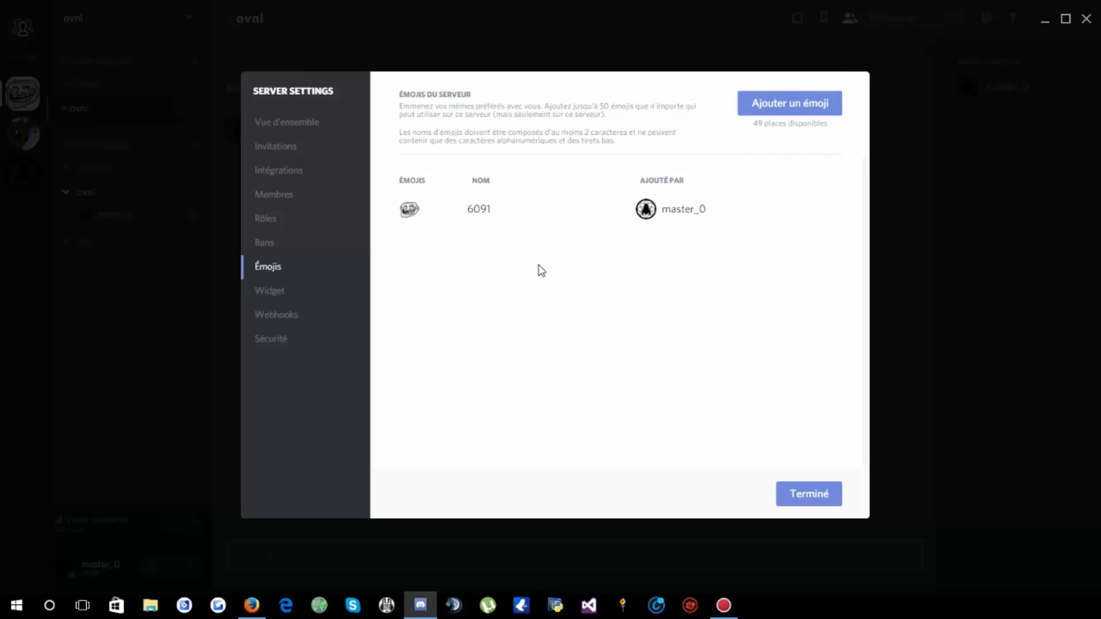
- Enable the server widget with General as its invitation channel, and save the server settings
left_click(272, 292)
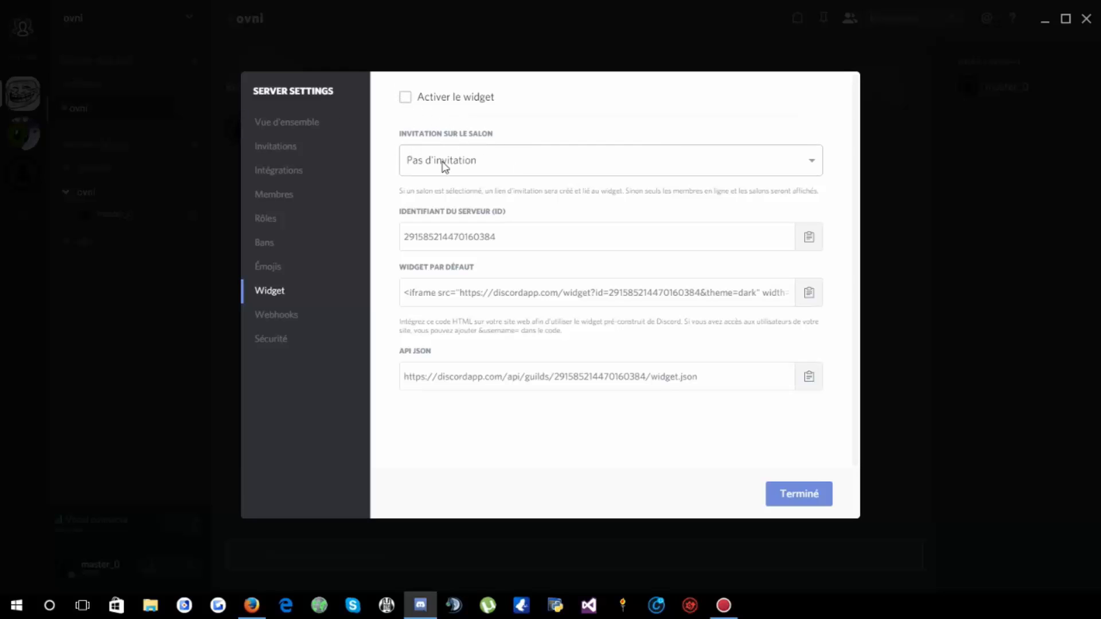
left_click(406, 98)
left_click(454, 167)
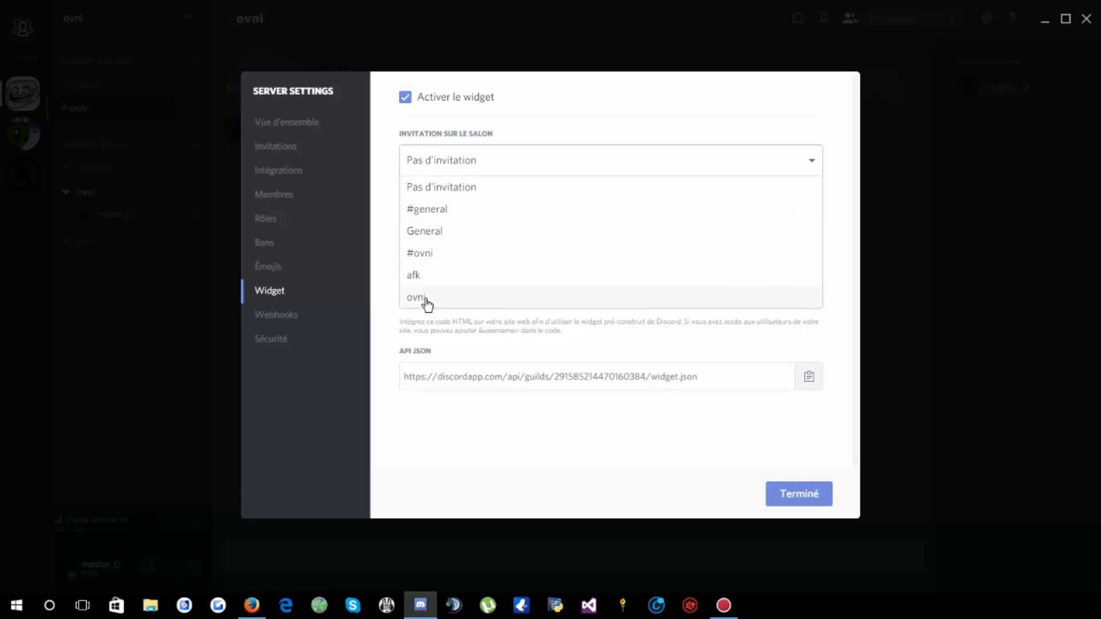
left_click(443, 235)
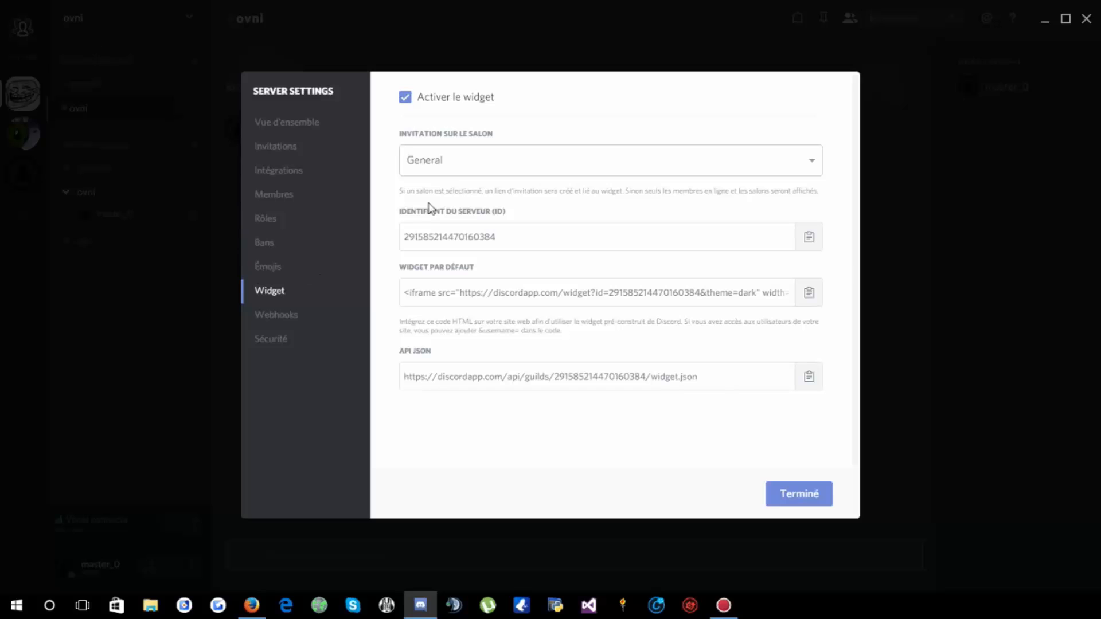
left_click(787, 500)
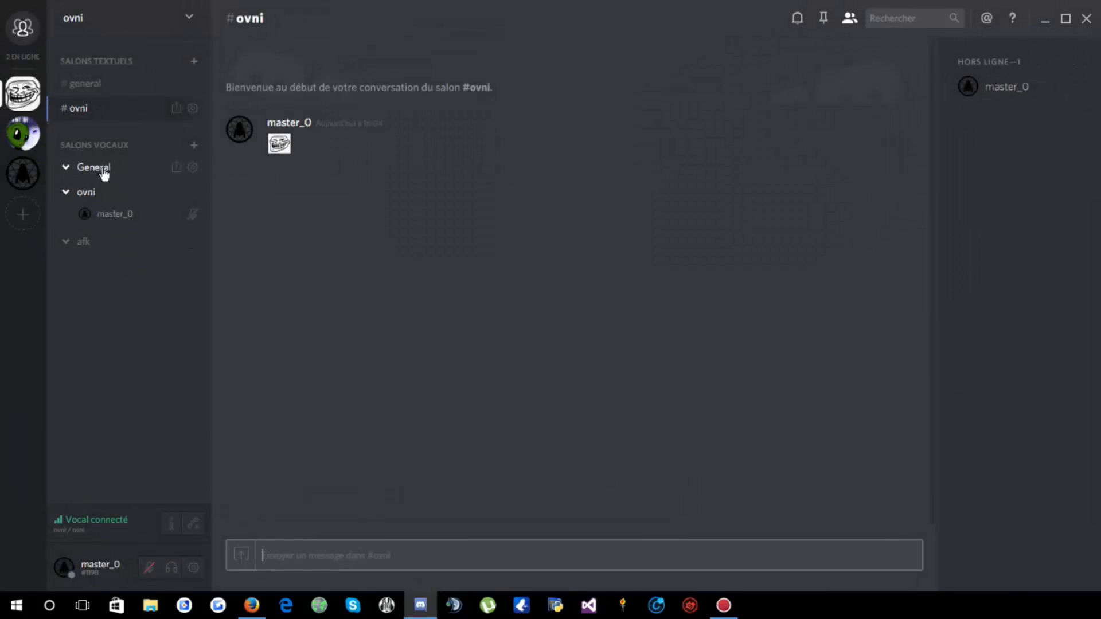
- View the invitation link for the ovni server and close the invitation window
left_click(89, 22)
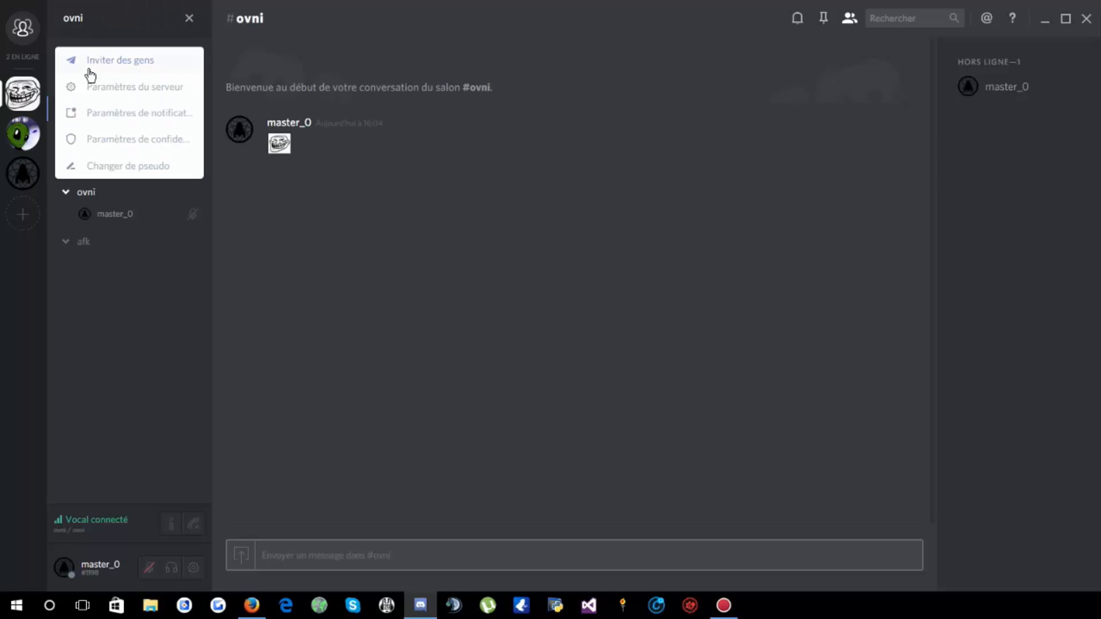
left_click(95, 66)
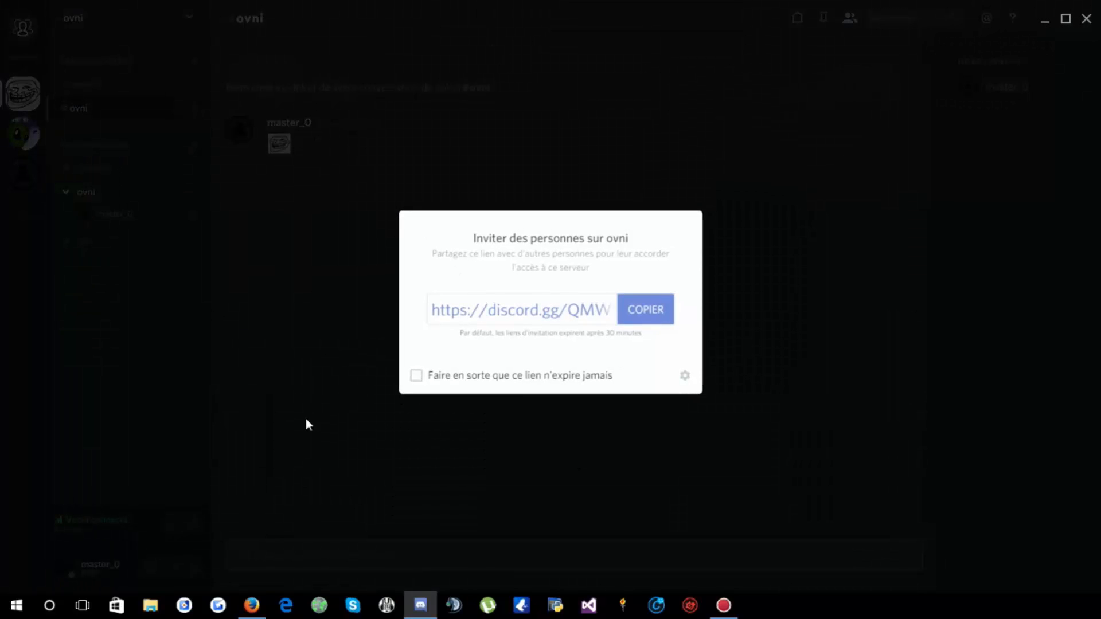
left_click(305, 420)
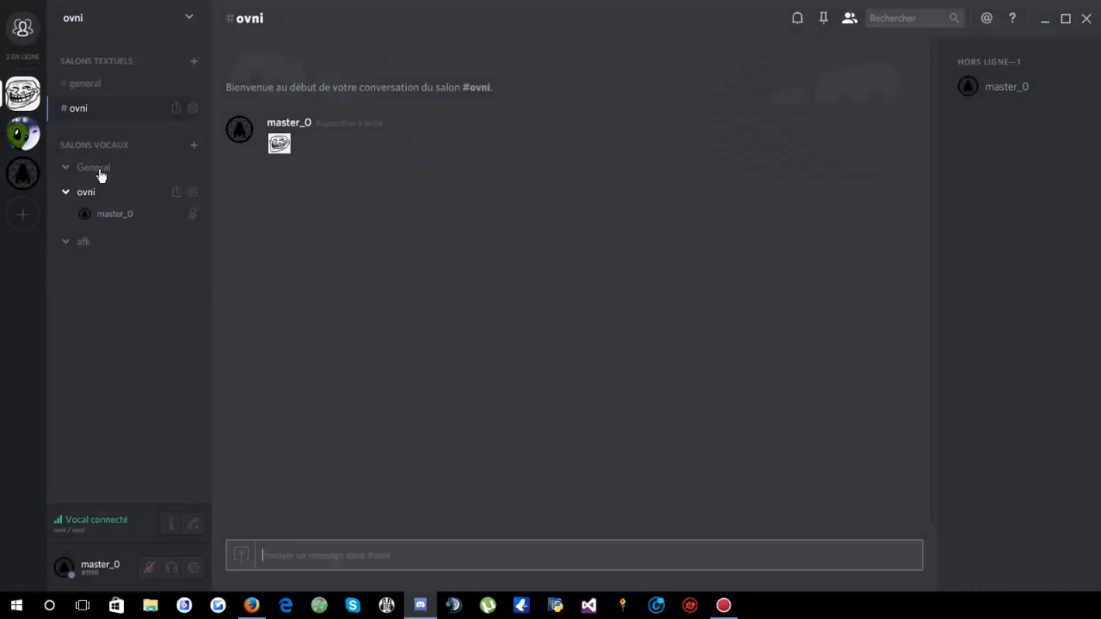
- Review the ovni server's emoji, widget and webhook settings, and the permissions of the ovni voice channel
left_click(76, 26)
left_click(115, 90)
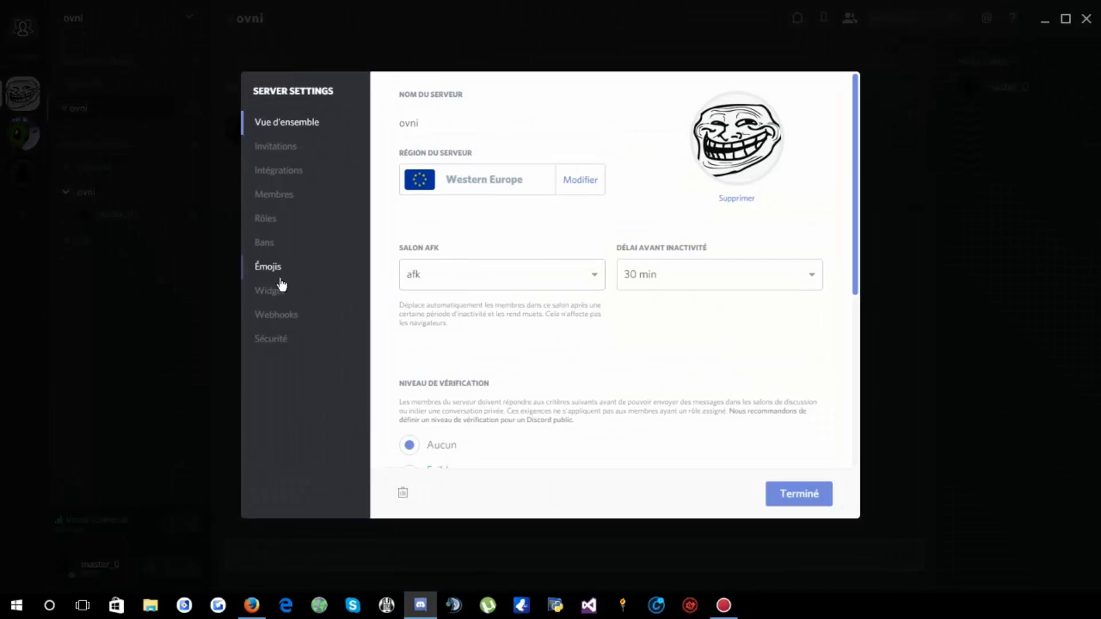
left_click(268, 267)
left_click(288, 298)
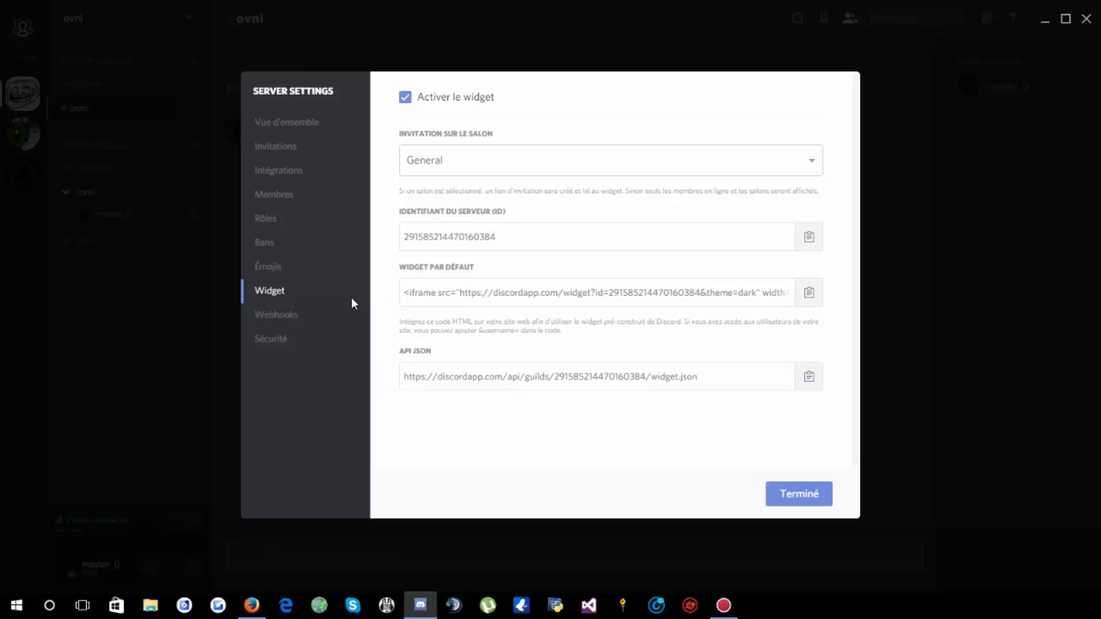
left_click(289, 317)
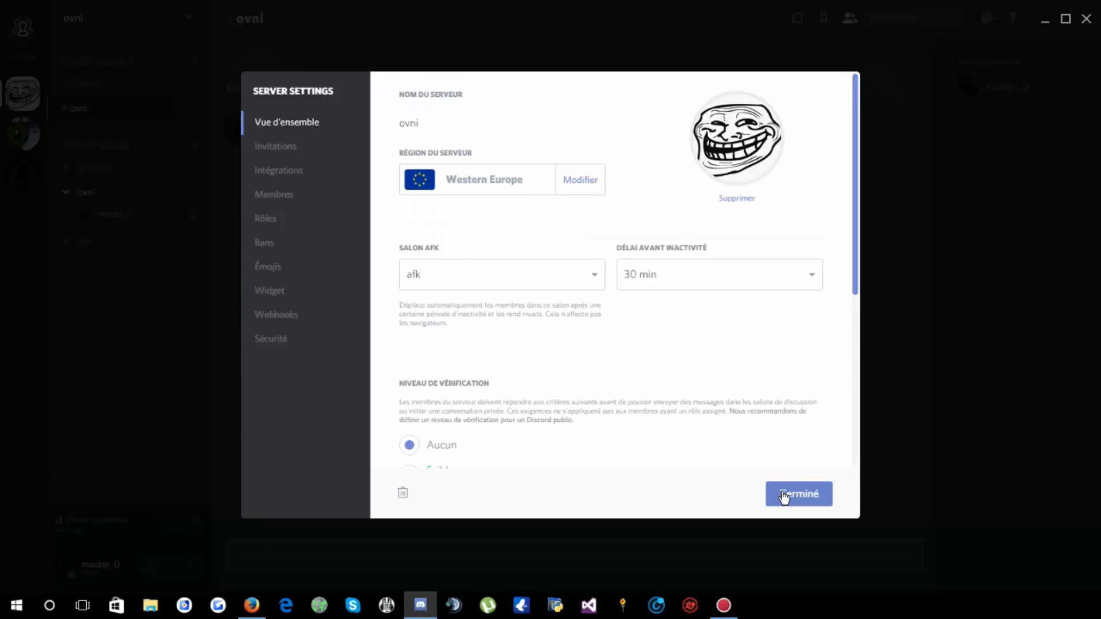
left_click(784, 497)
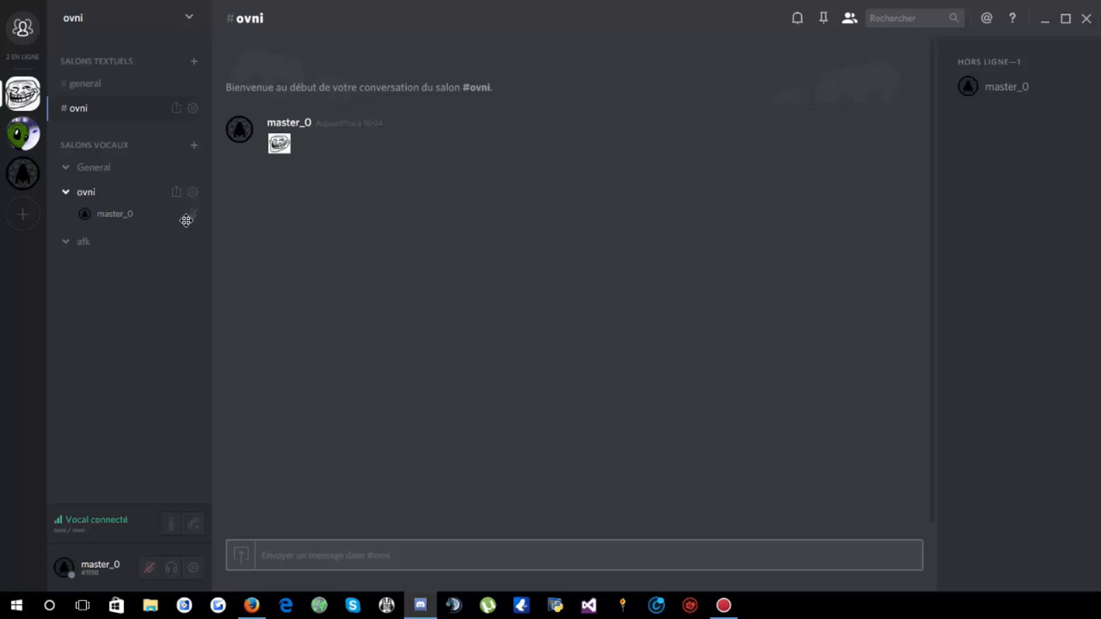
left_click(194, 192)
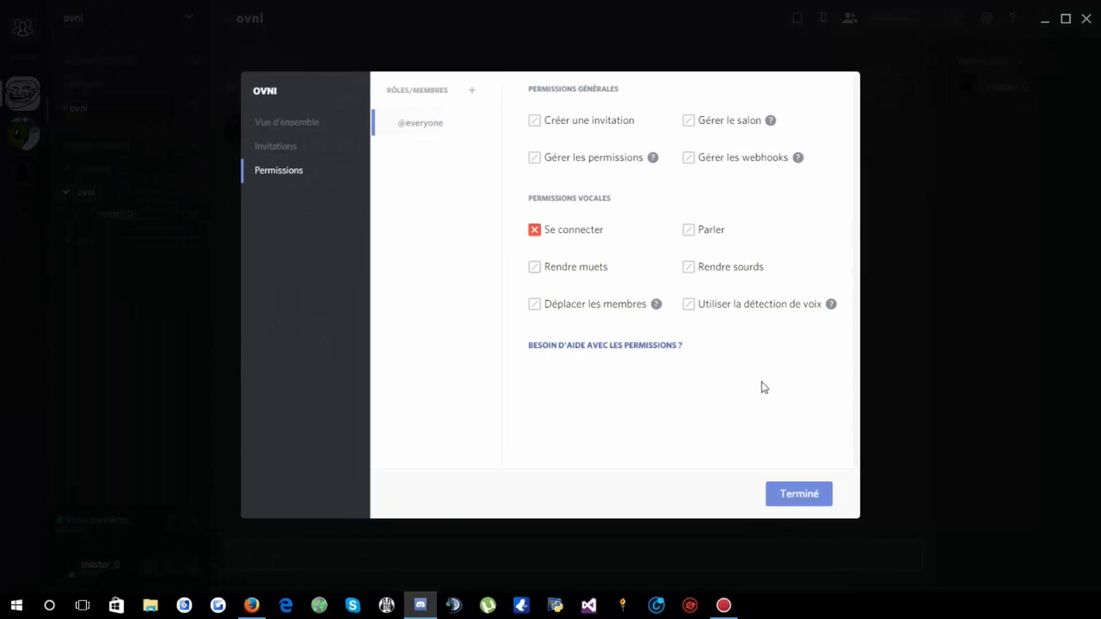
left_click(793, 503)
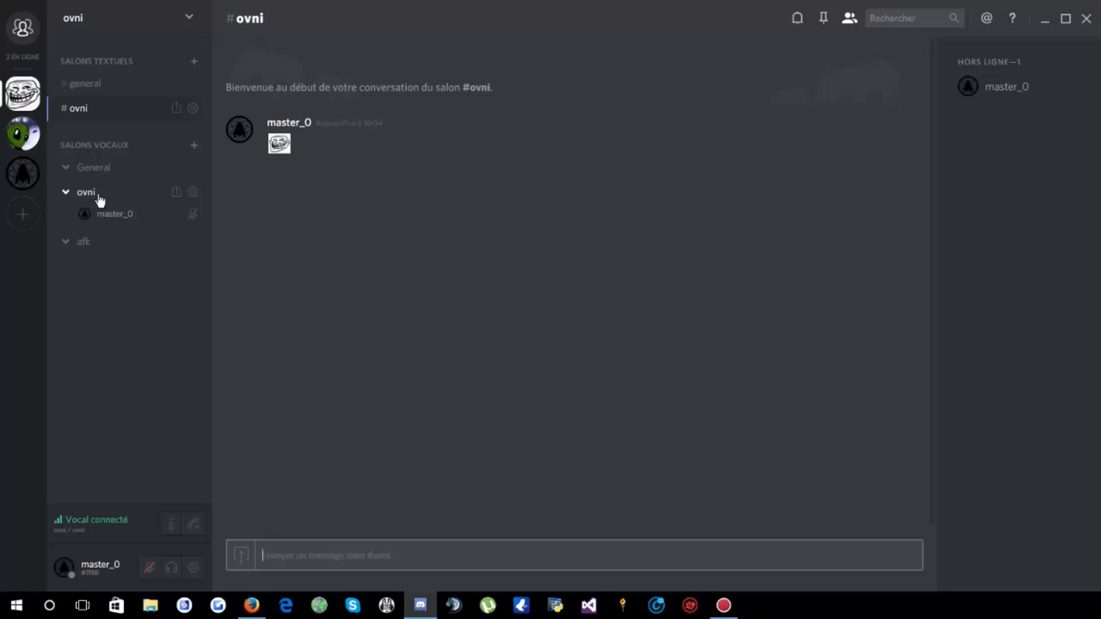
- Add the membres role to the ovni voice channel's permissions, allow it Se connecter, and save
left_click(193, 193)
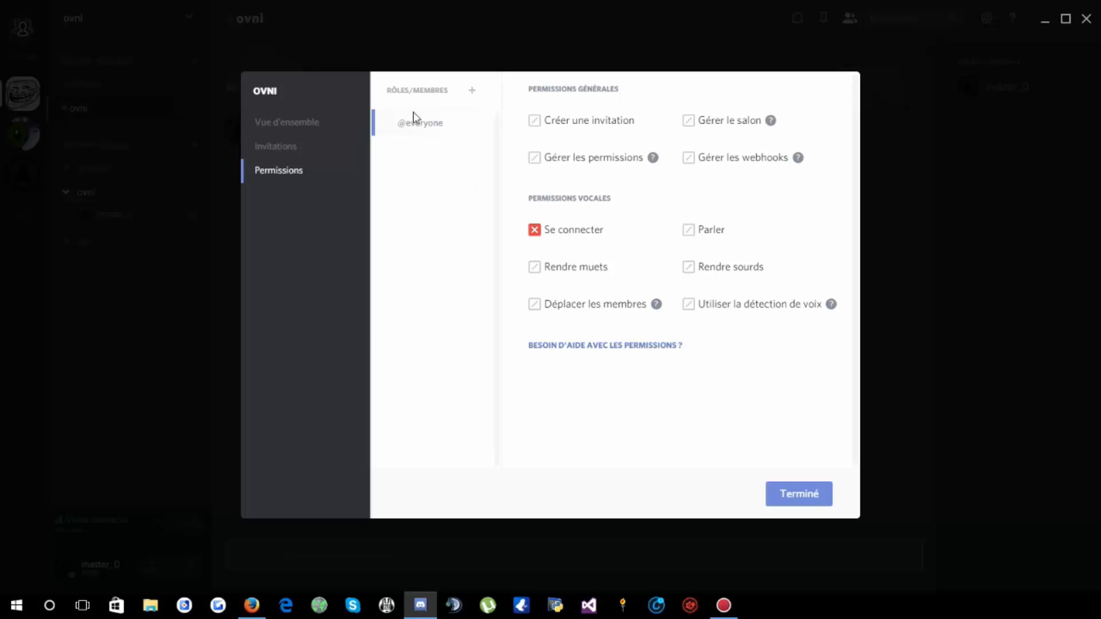
left_click(412, 93)
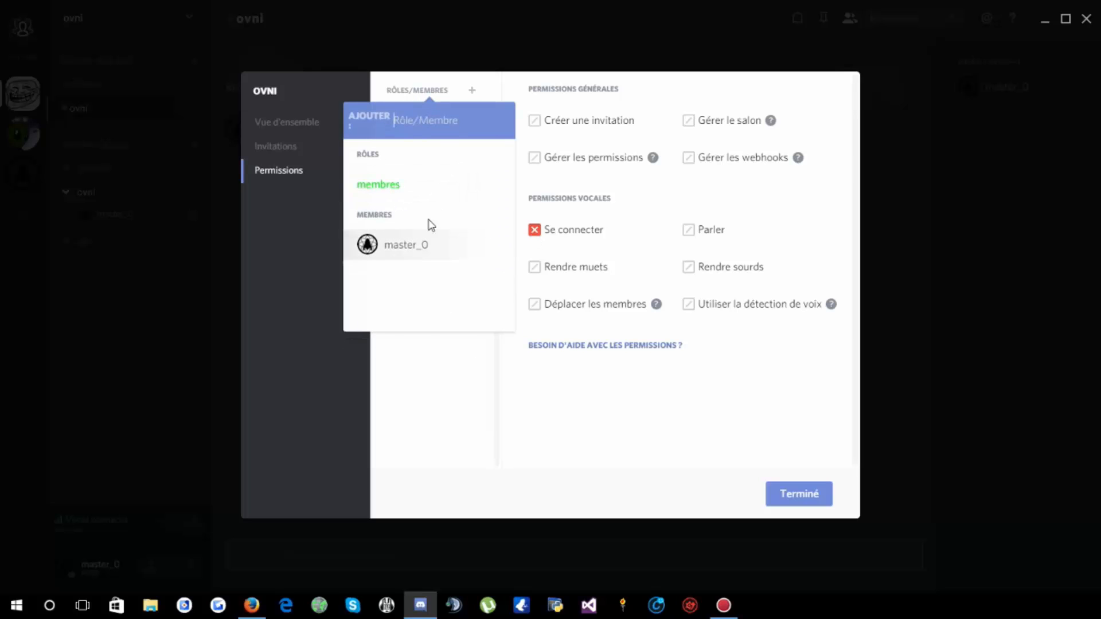
left_click(453, 388)
left_click(419, 92)
left_click(398, 185)
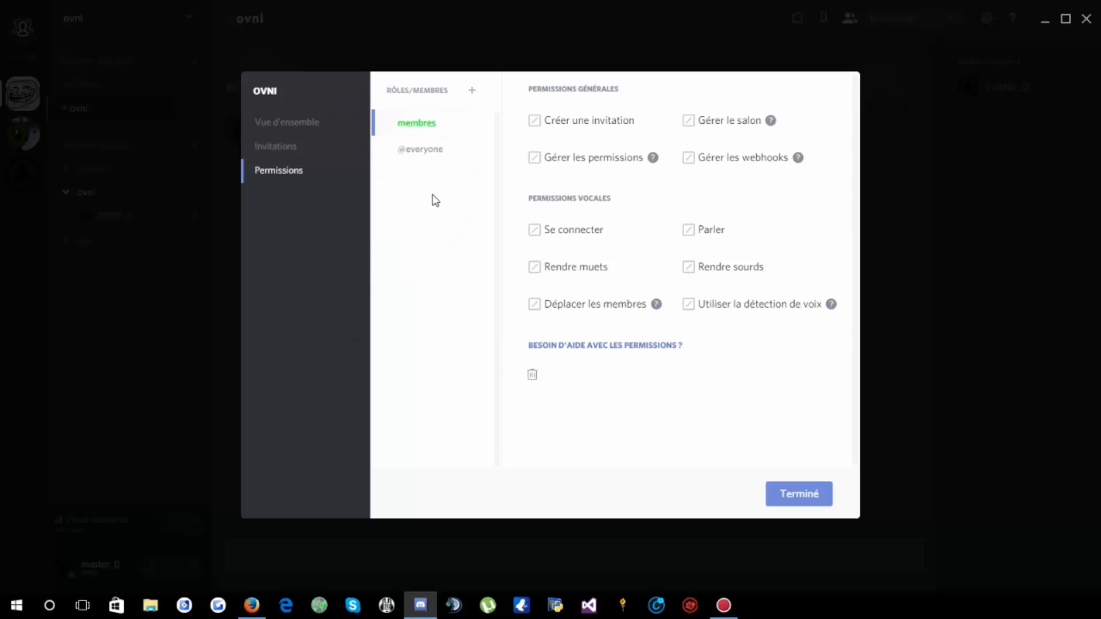
left_click(418, 148)
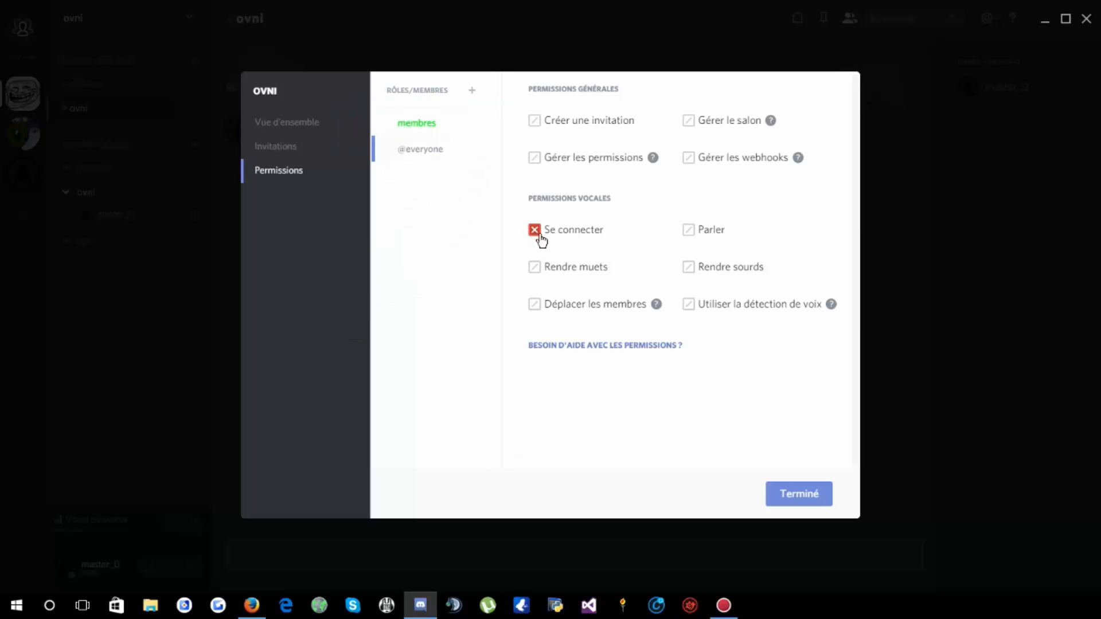
left_click(417, 122)
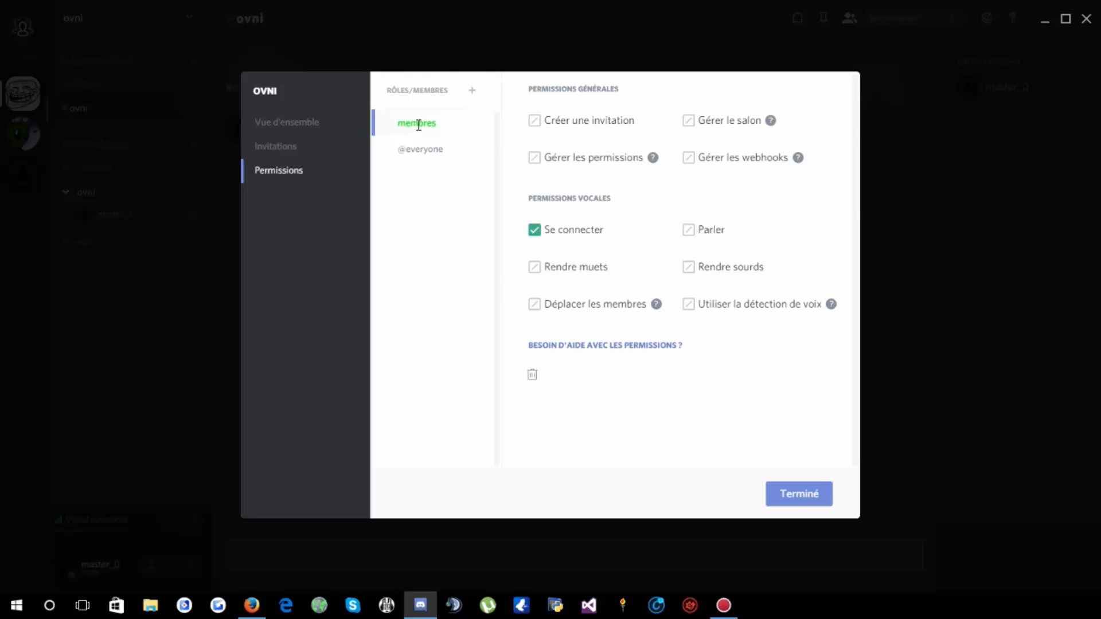
left_click(800, 497)
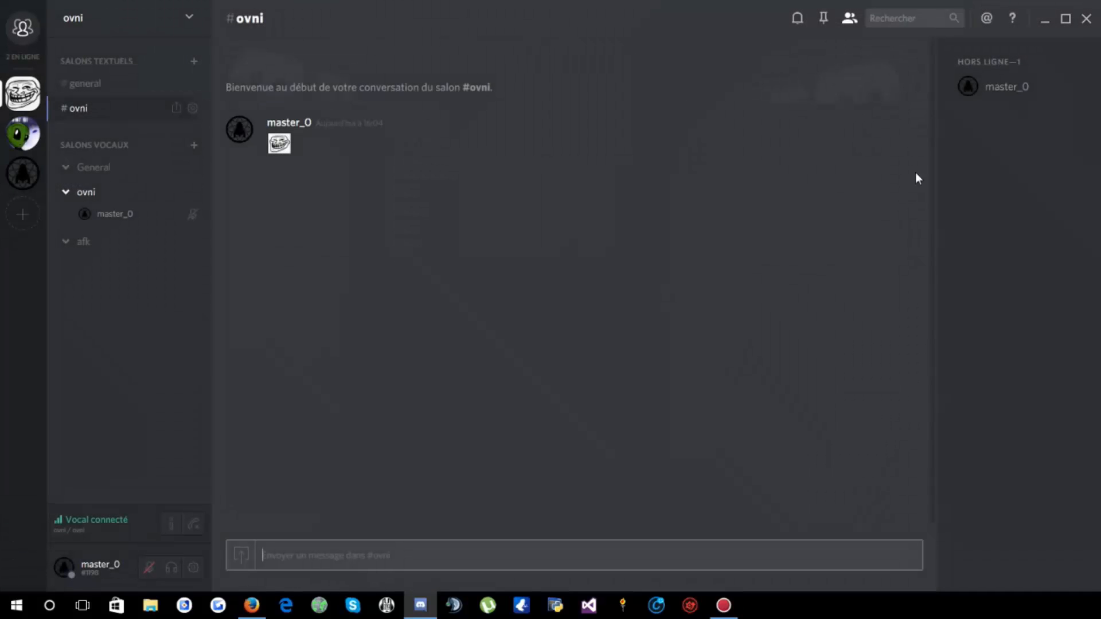
- Assign the membres role to the member in the server's member list
left_click(993, 97)
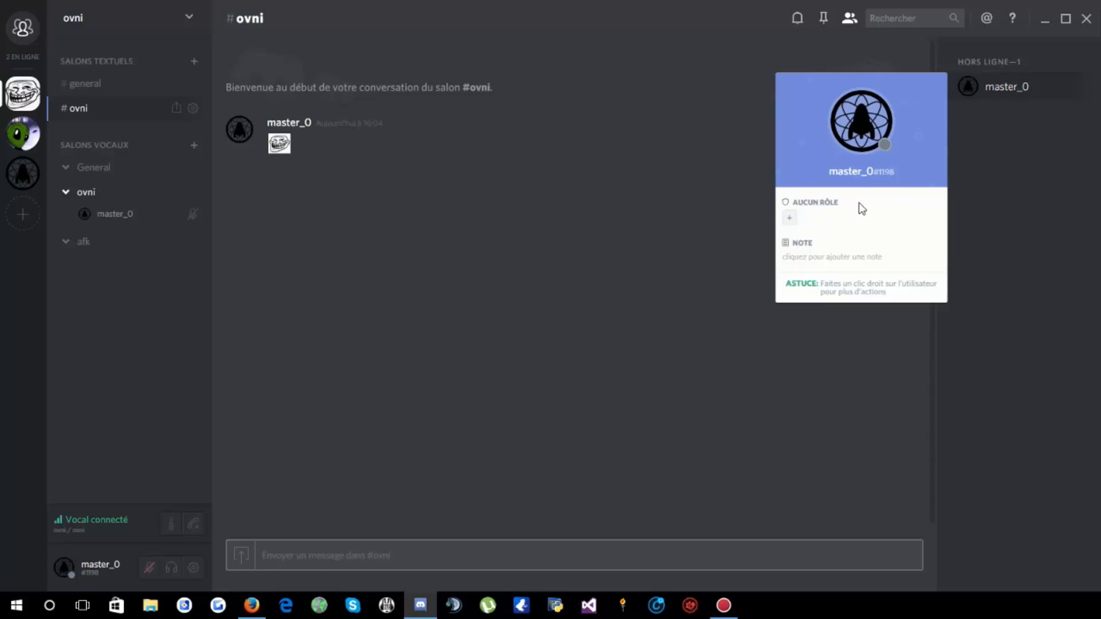
left_click(789, 218)
left_click(749, 309)
left_click(1000, 215)
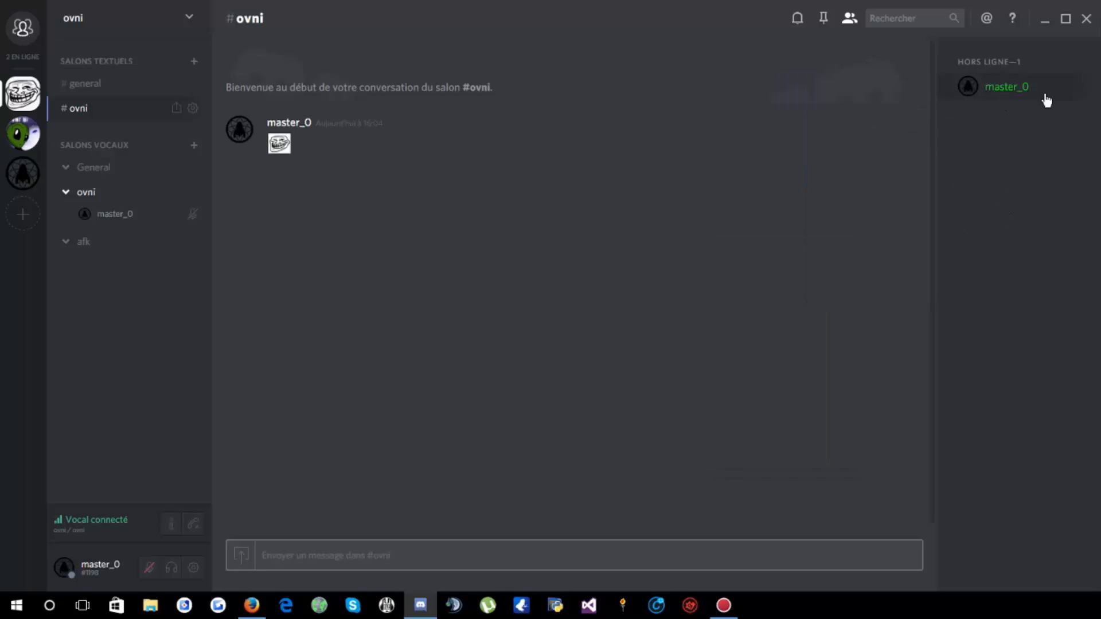
- Remove the membres role from the member and close the profile card
left_click(1005, 92)
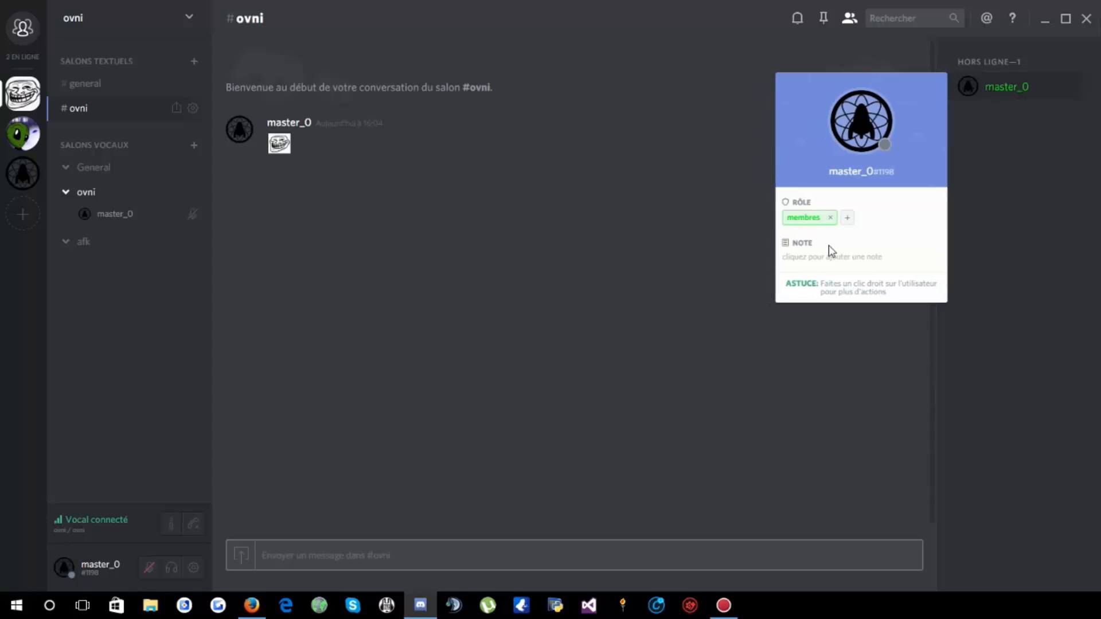
left_click(830, 219)
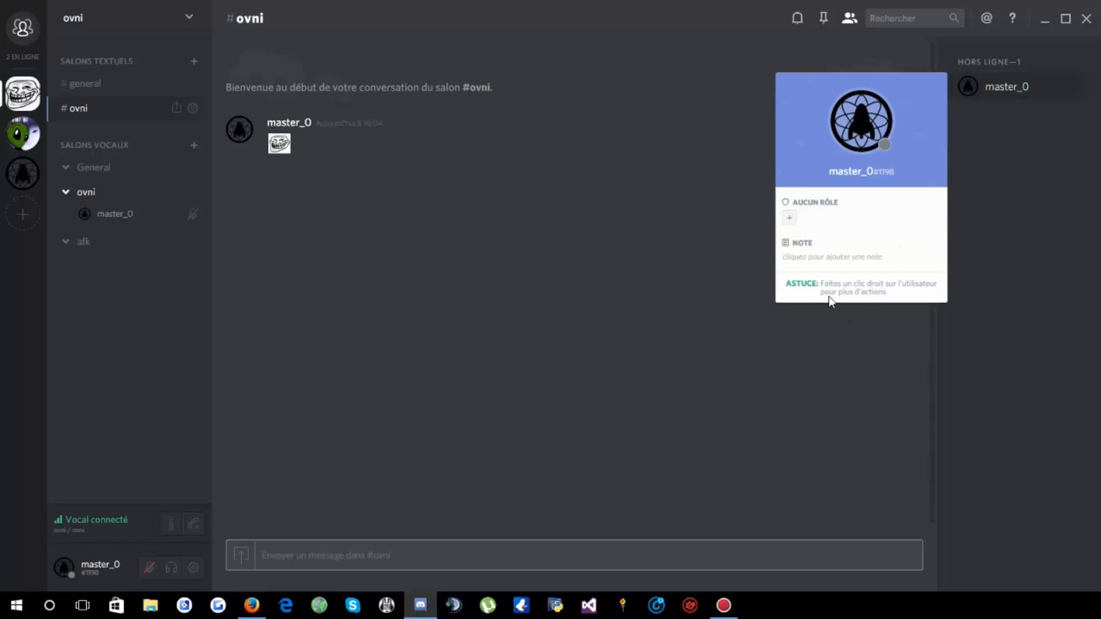
left_click(1005, 335)
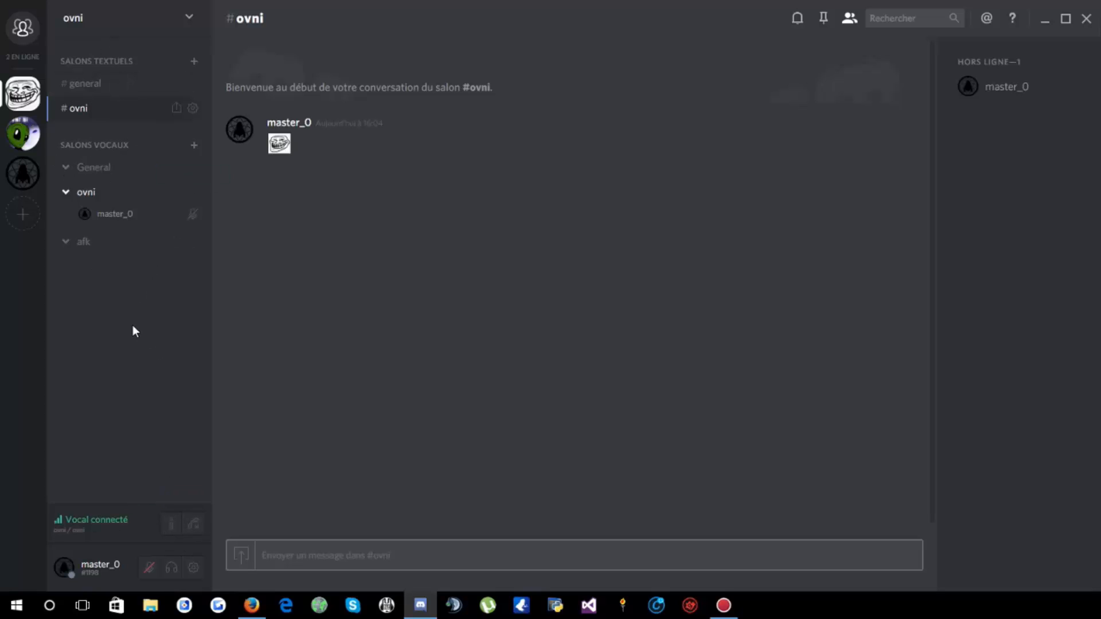
- Examine the available actions, including Copier l'identifiant, for the ovni server and for the member connected to the ovni voice channel
right_click(35, 102)
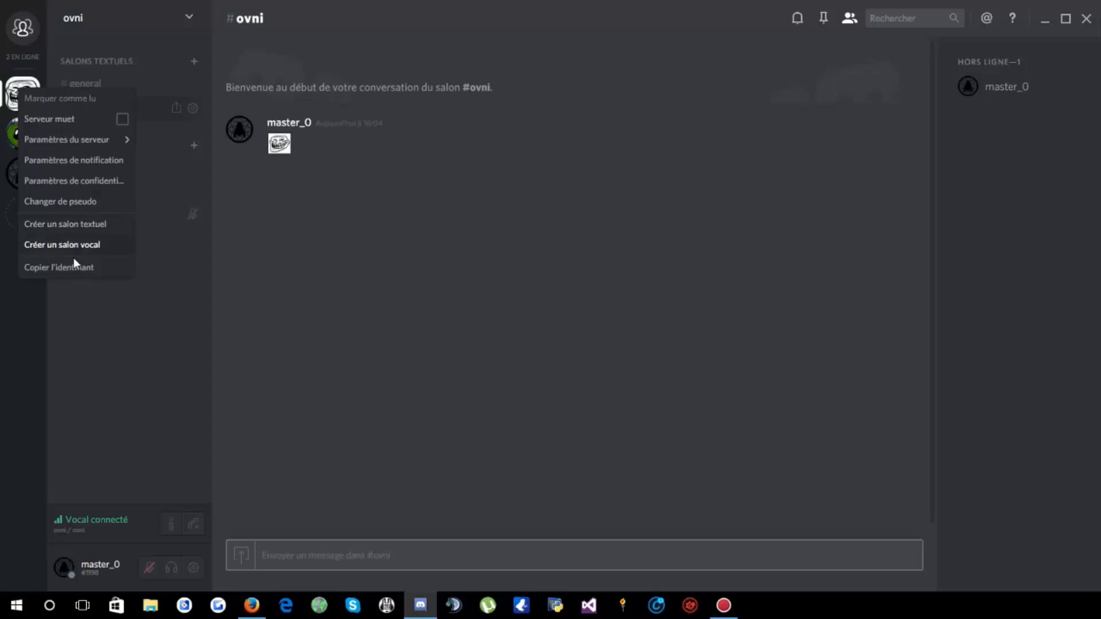
left_click(104, 274)
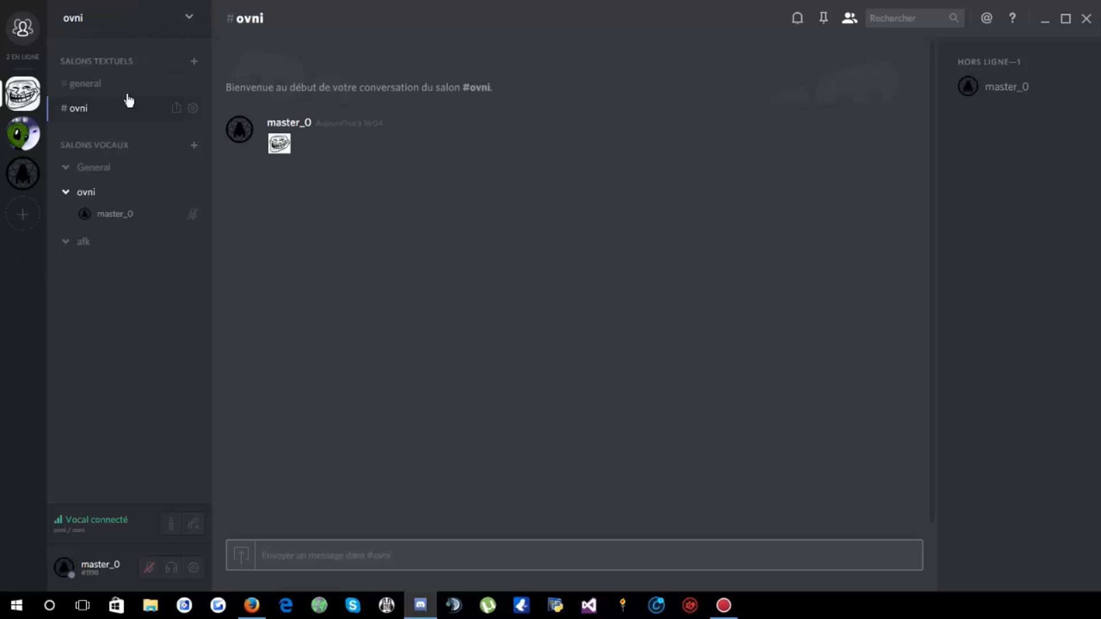
right_click(105, 213)
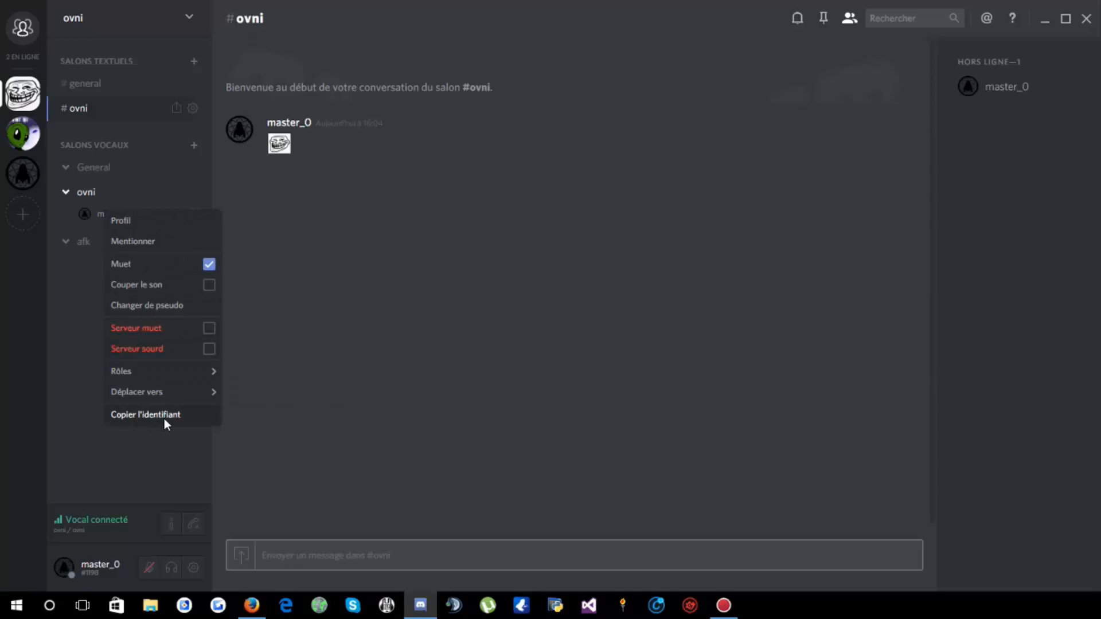
left_click(116, 446)
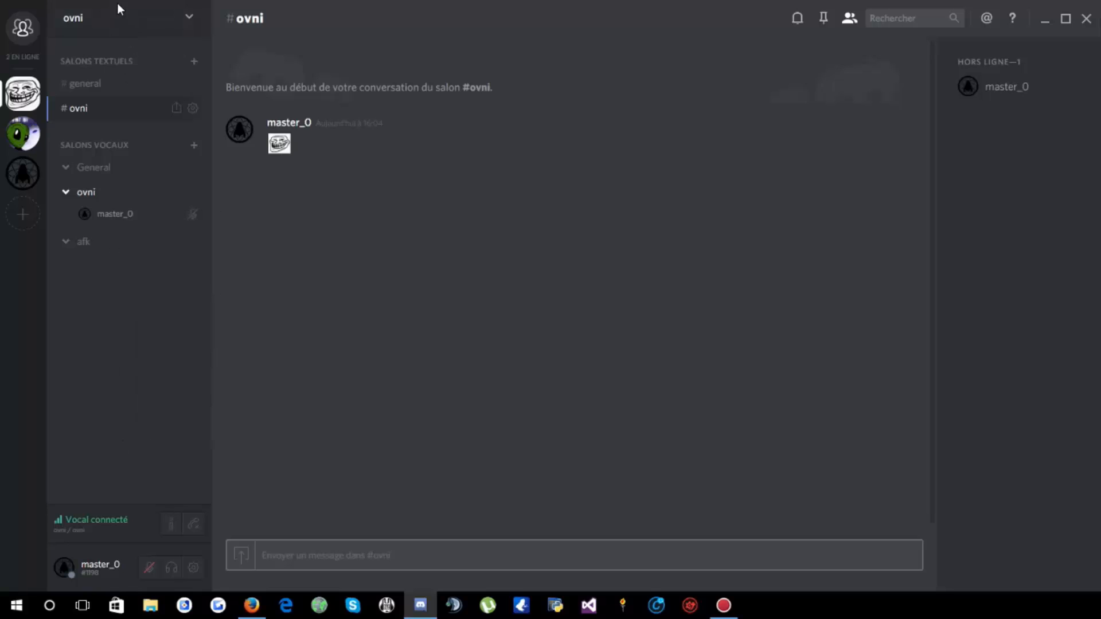
- Delete the ovni server from its server settings and confirm the deletion
left_click(109, 17)
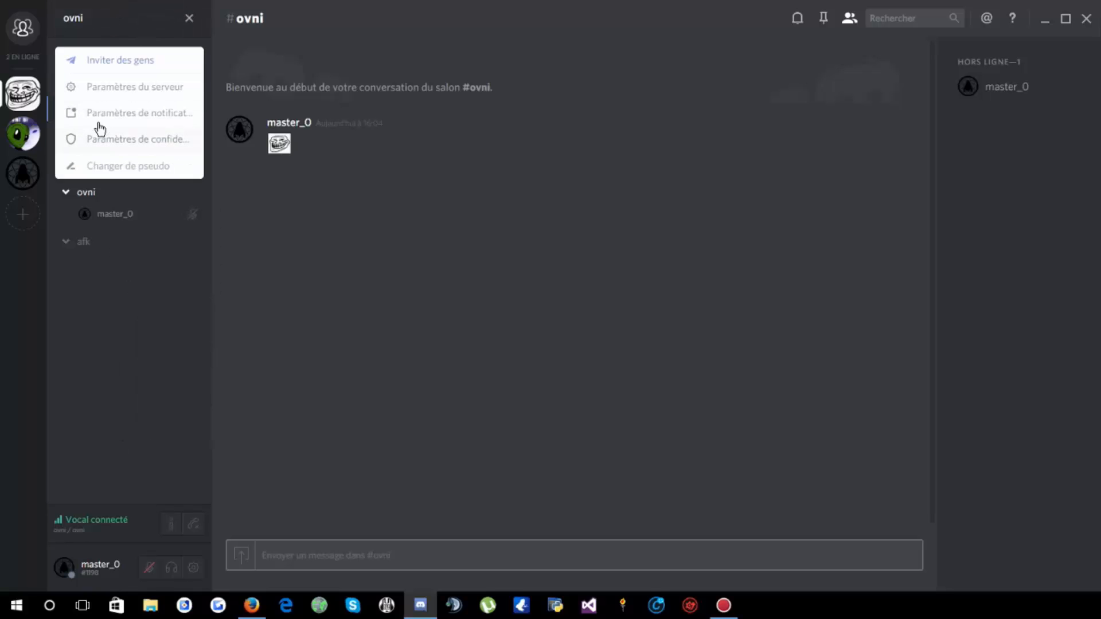
left_click(105, 89)
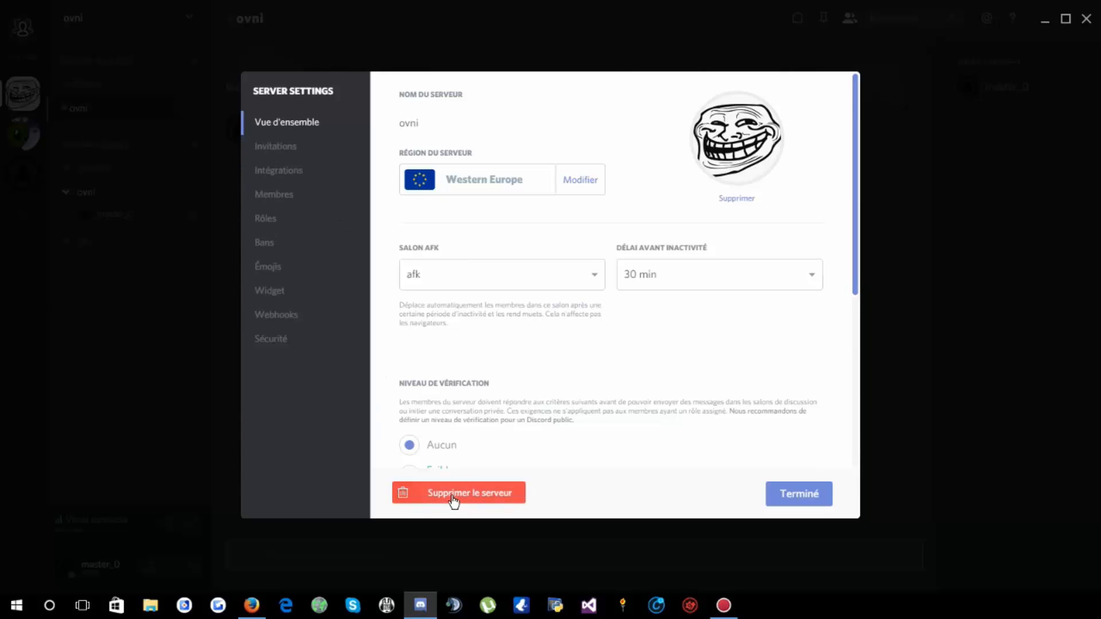
left_click(475, 500)
left_click(628, 355)
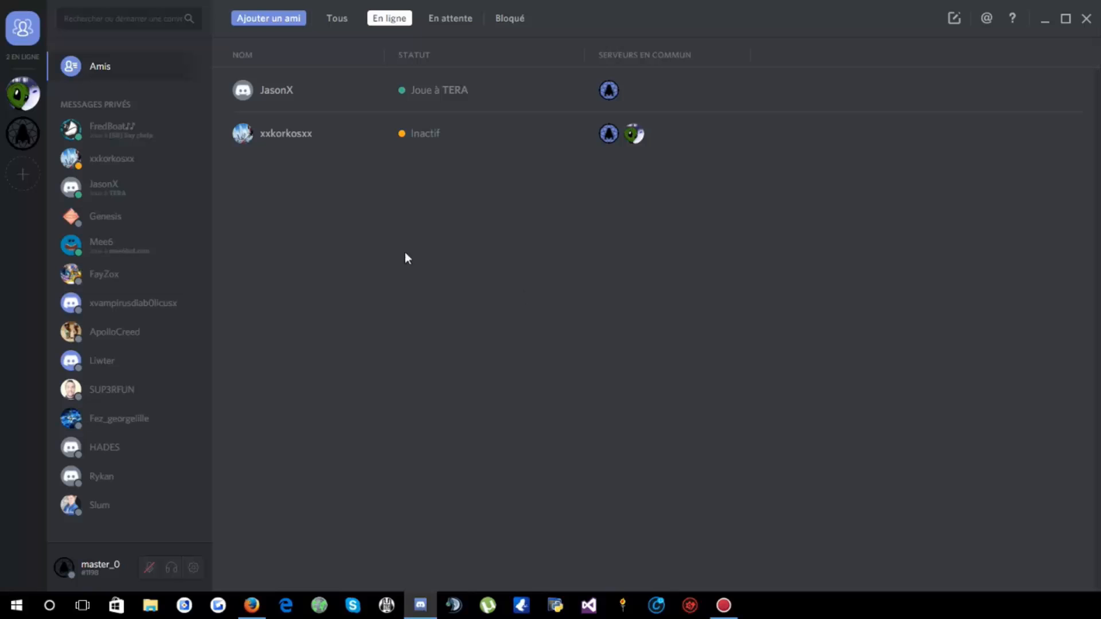
- Switch to the ovni prime officiel server and look through its channel list and the messages in #accueil
left_click(28, 98)
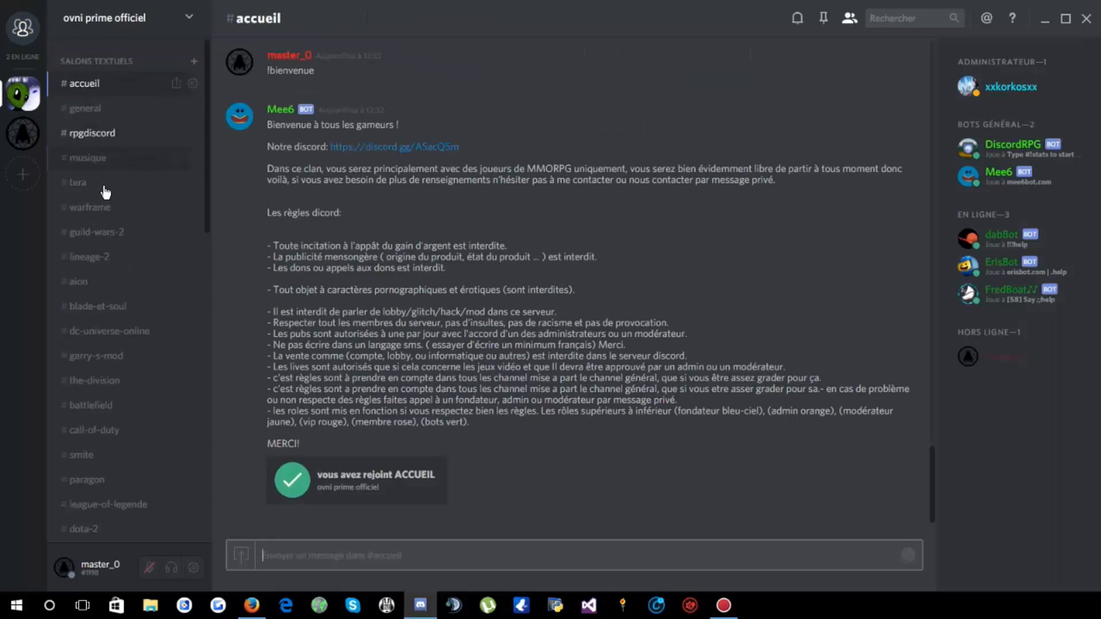
scroll(140, 241, "down", 5)
scroll(319, 343, "up", 4)
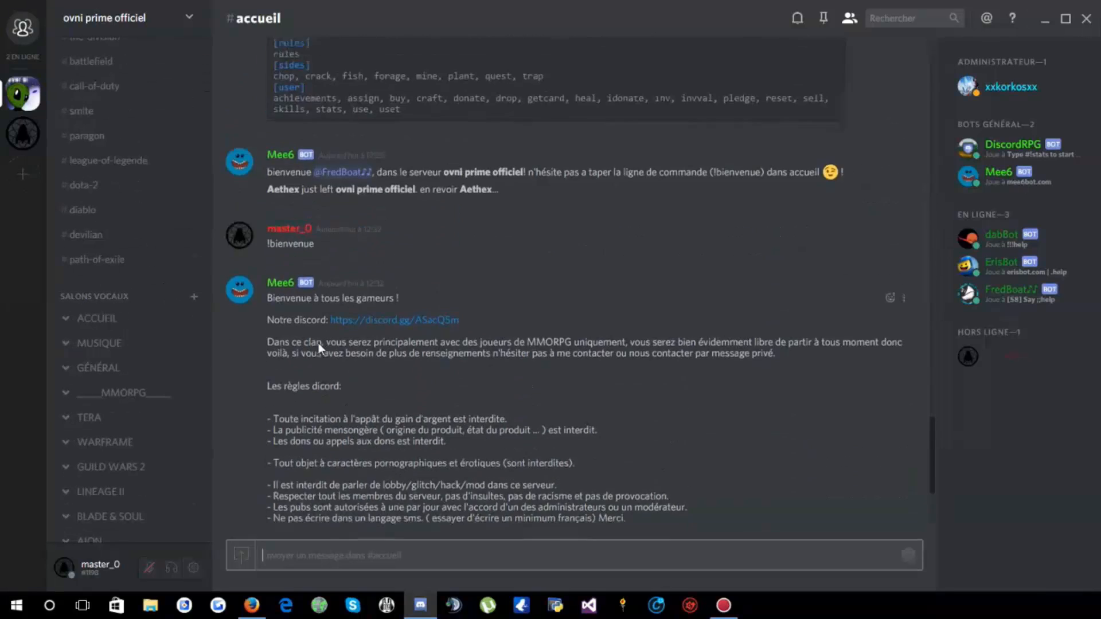
scroll(319, 343, "down", 4)
scroll(319, 343, "up", 6)
scroll(122, 132, "up", 10)
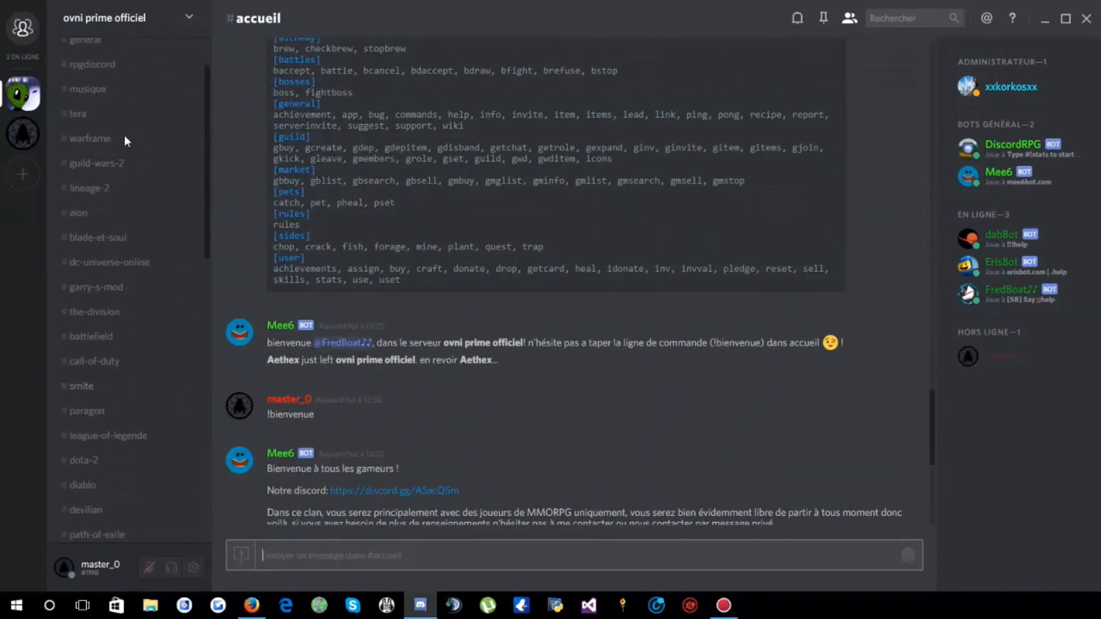
- Browse the text and voice channel list from #general, and view the invitation link for the ACCUEIL voice channel
left_click(86, 109)
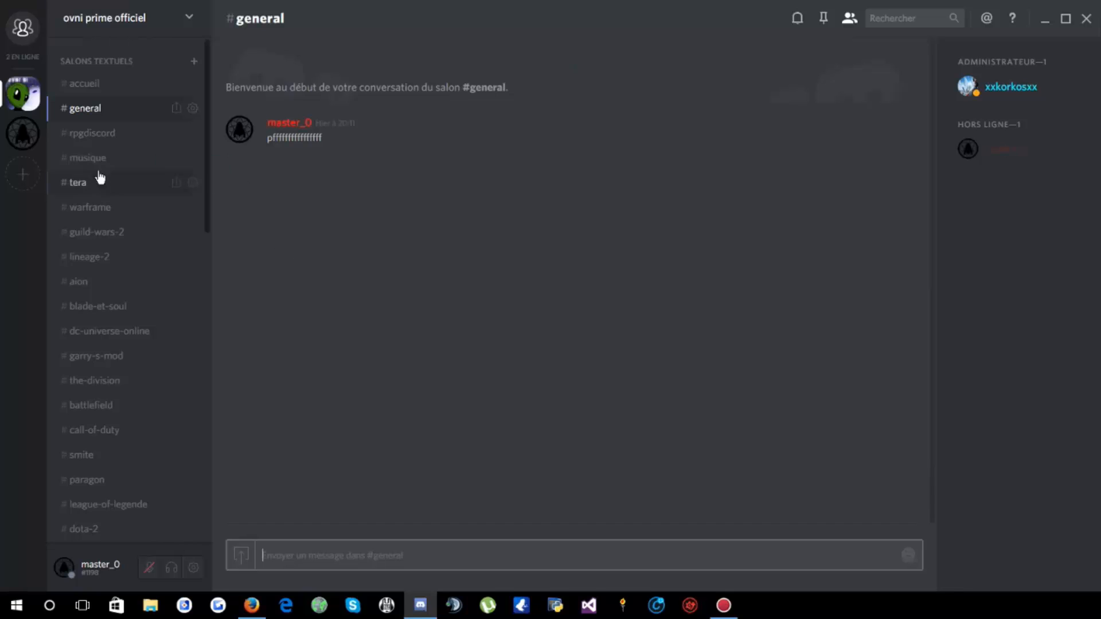
scroll(150, 238, "down", 5)
scroll(57, 108, "up", 5)
scroll(106, 329, "down", 5)
scroll(103, 298, "up", 4)
scroll(101, 268, "up", 1)
scroll(121, 321, "down", 3)
scroll(122, 318, "down", 2)
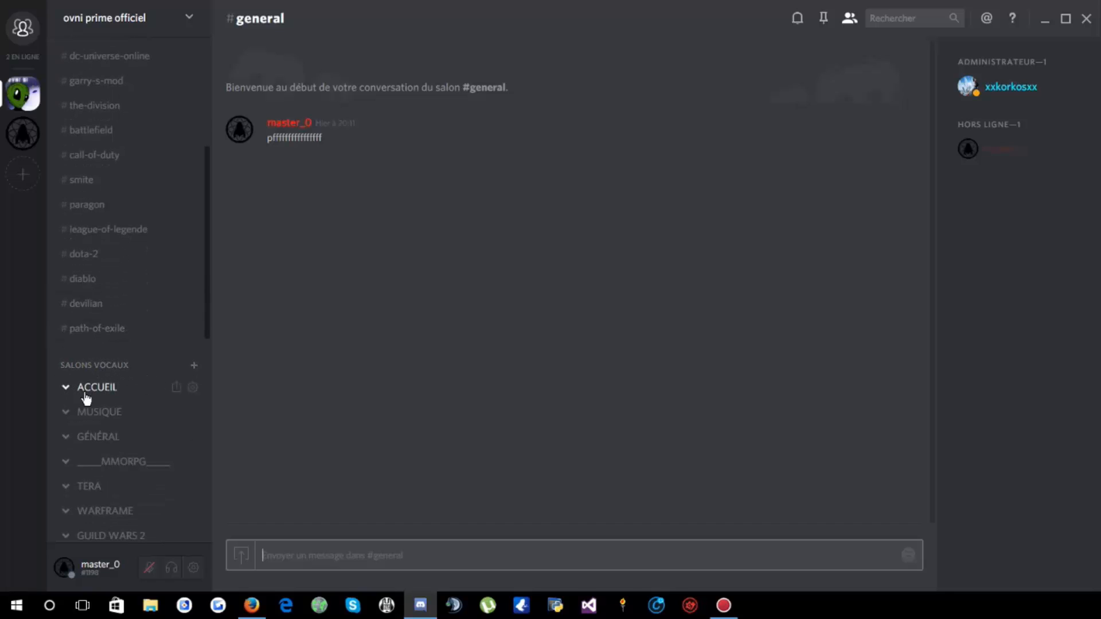
left_click(177, 390)
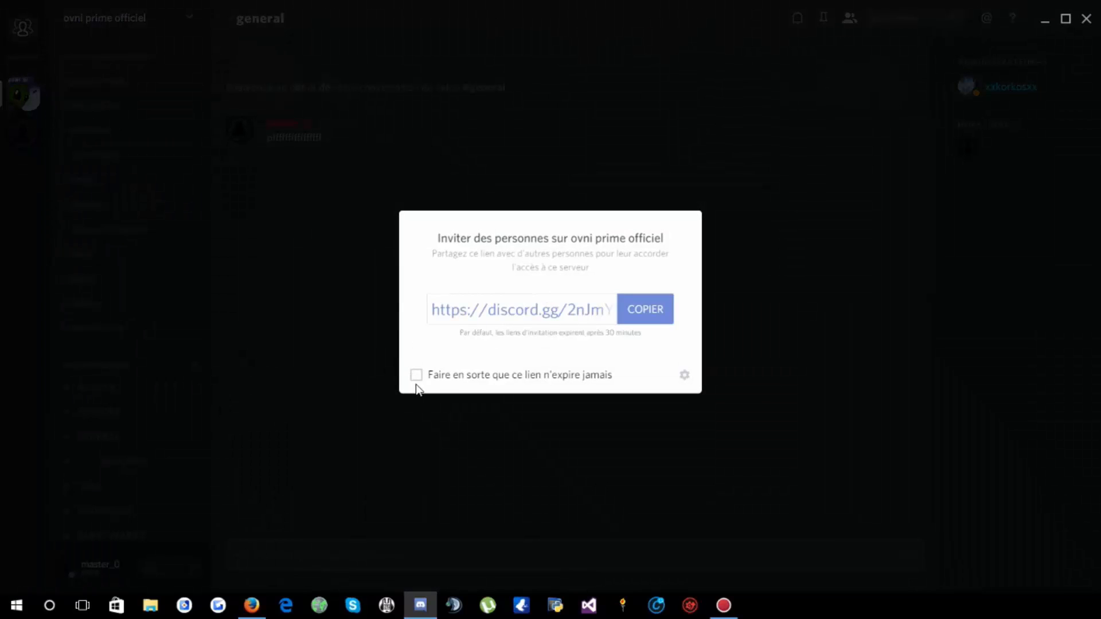
left_click(579, 450)
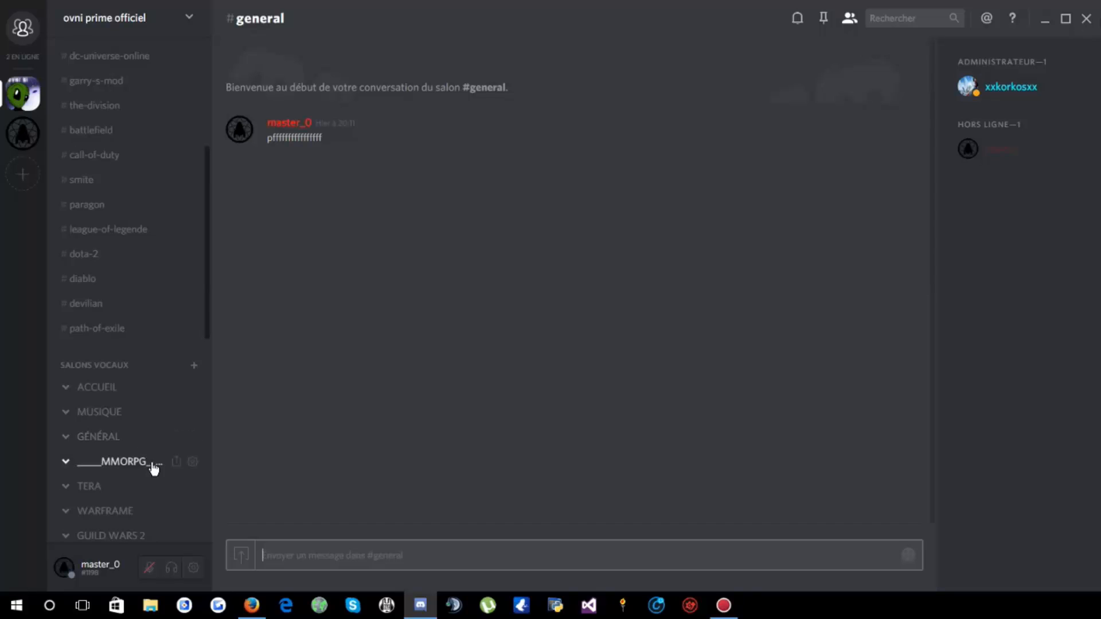
- Look through the voice channels down to AFK and reopen the #accueil text channel
scroll(152, 466, "down", 9)
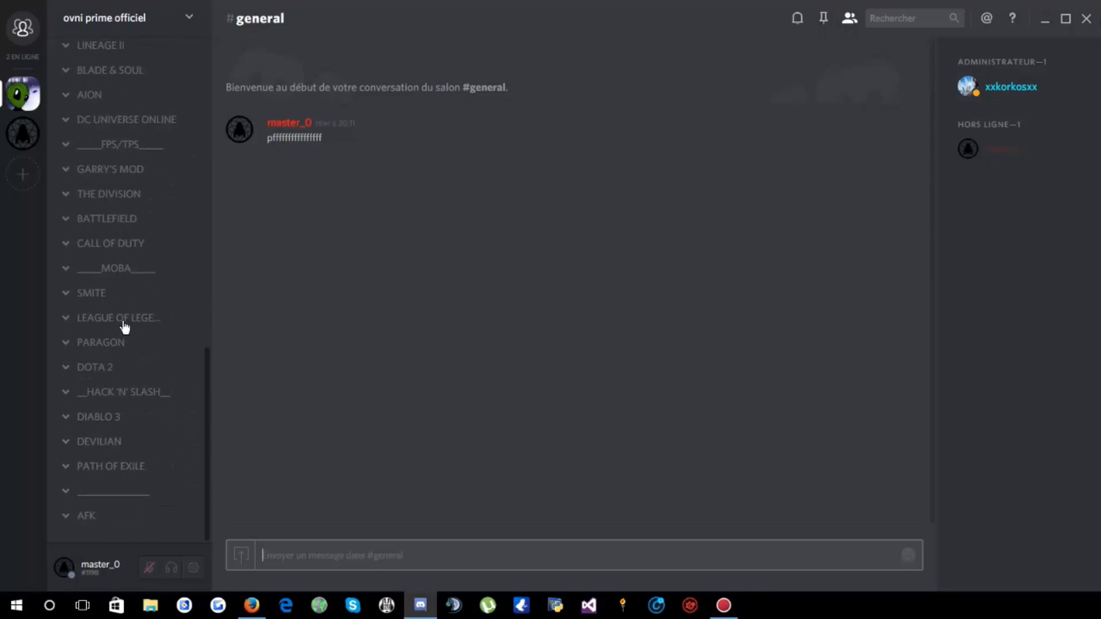
scroll(121, 261, "up", 10)
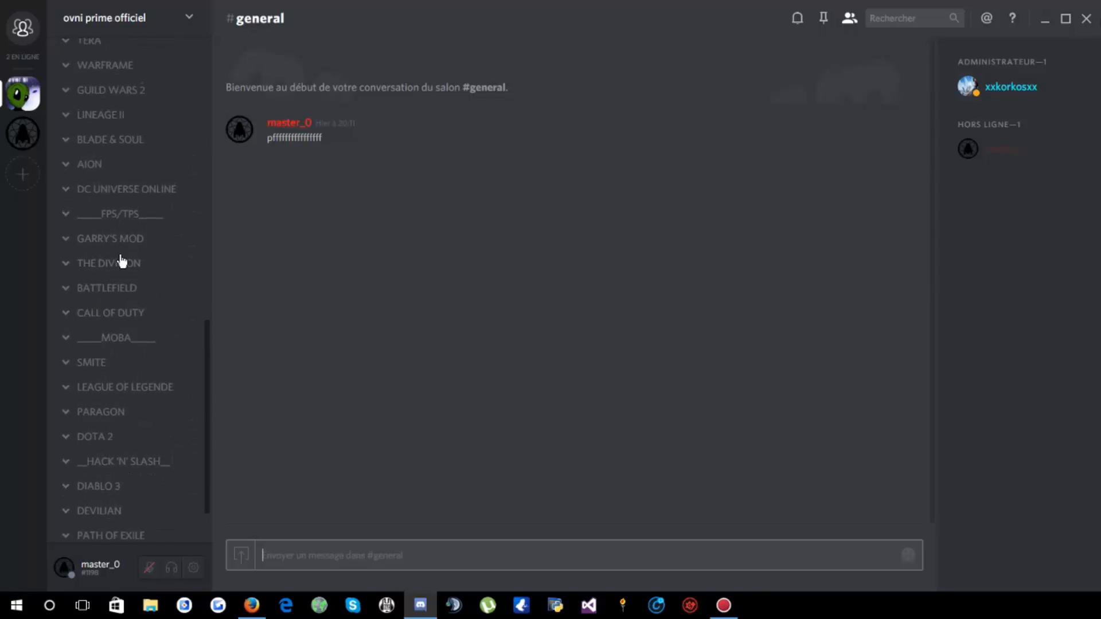
scroll(121, 264, "up", 1)
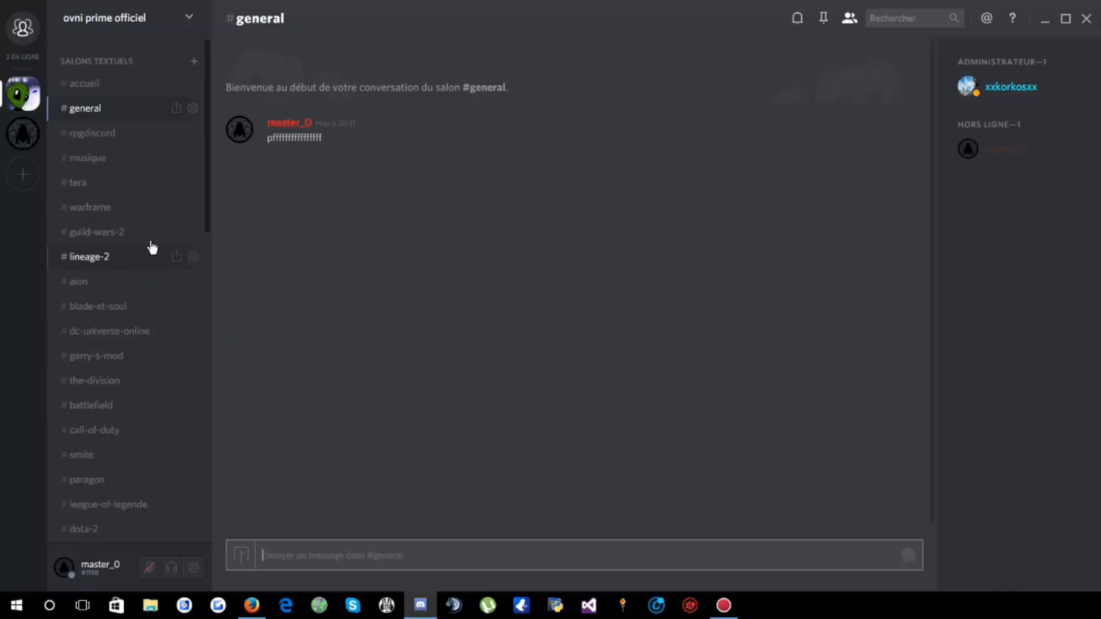
left_click(141, 85)
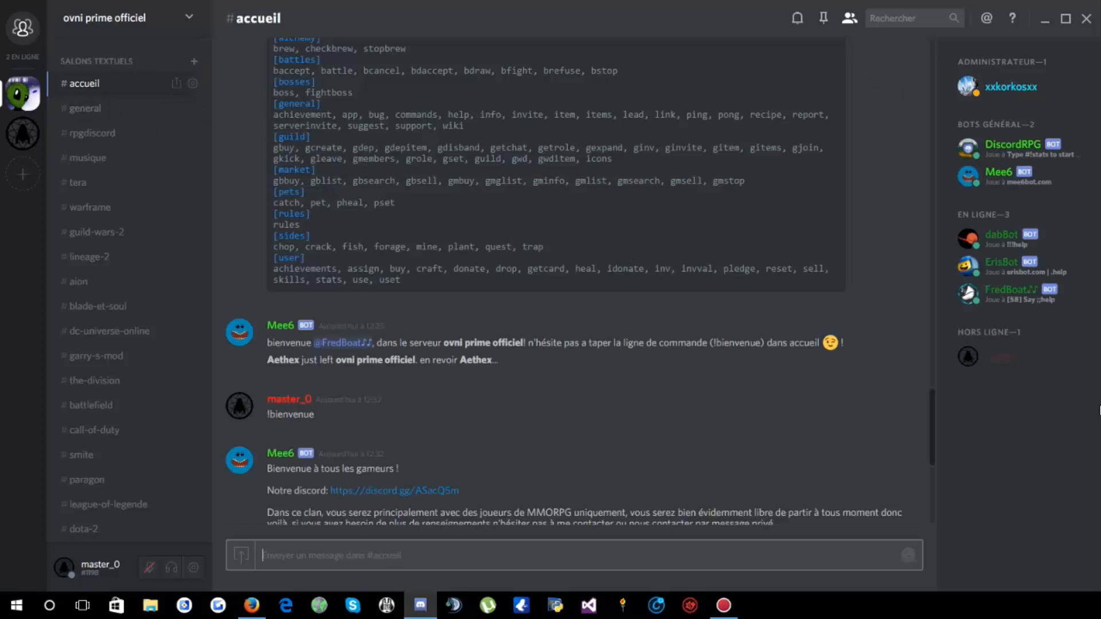